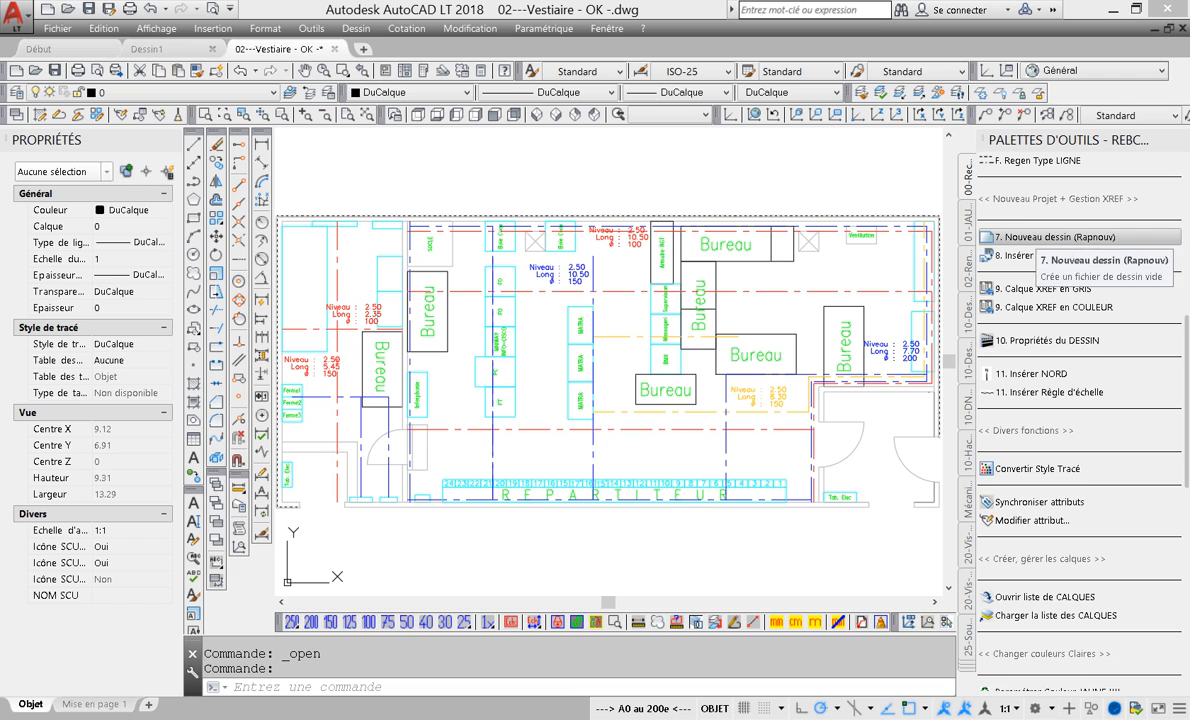
Create a new drawing with Rapnouv and overlay 01---Objet - OK -.dwg from RECEPTION DE PLANS at 0,0 in model space.
{"action": "left_click", "coordinate": [1060, 237]}
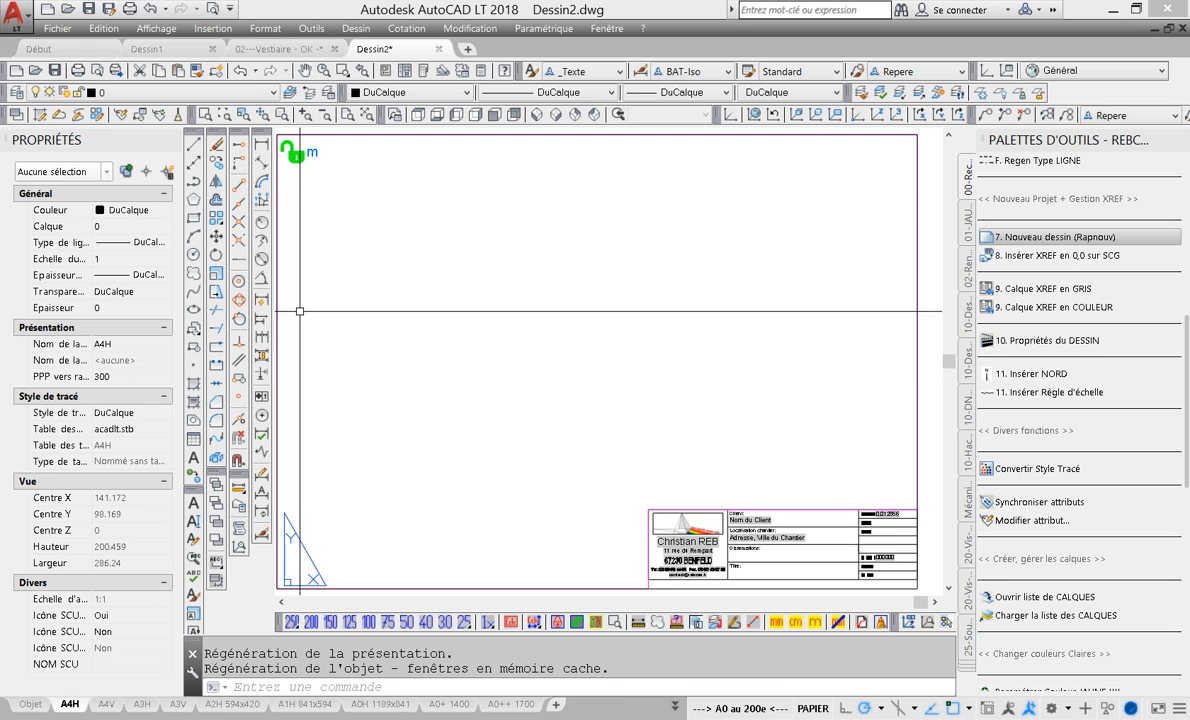
{"action": "double_click", "coordinate": [314, 152]}
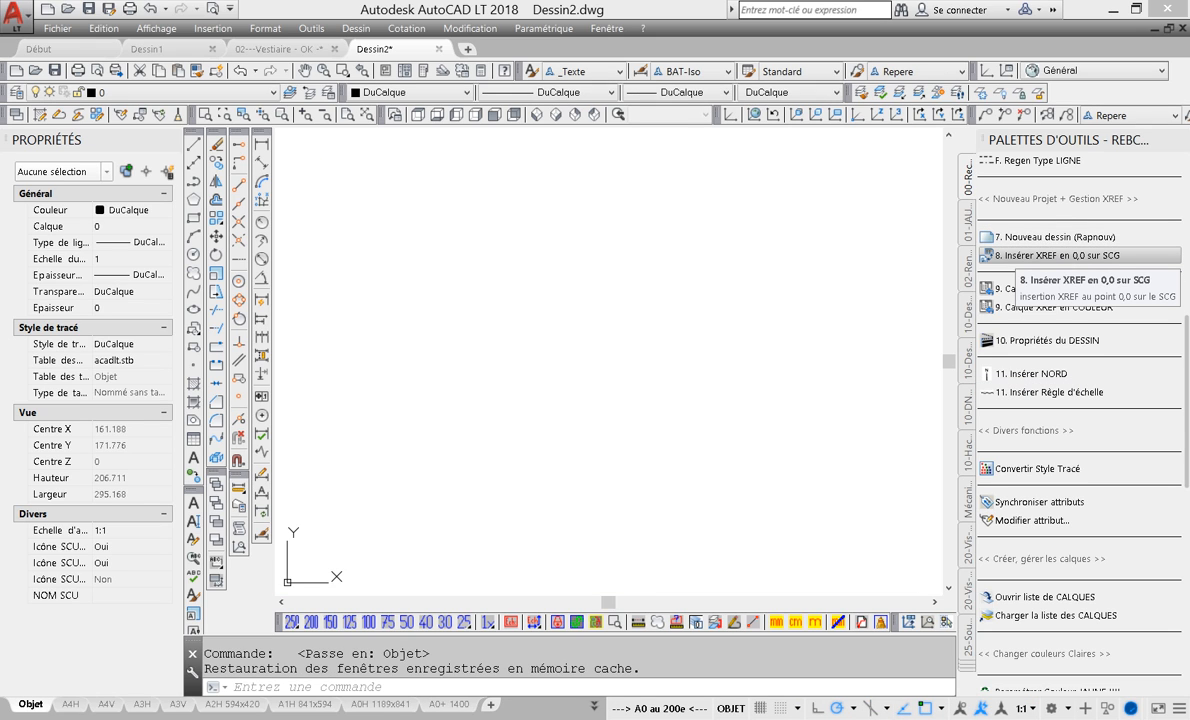
{"action": "left_click", "coordinate": [1015, 251]}
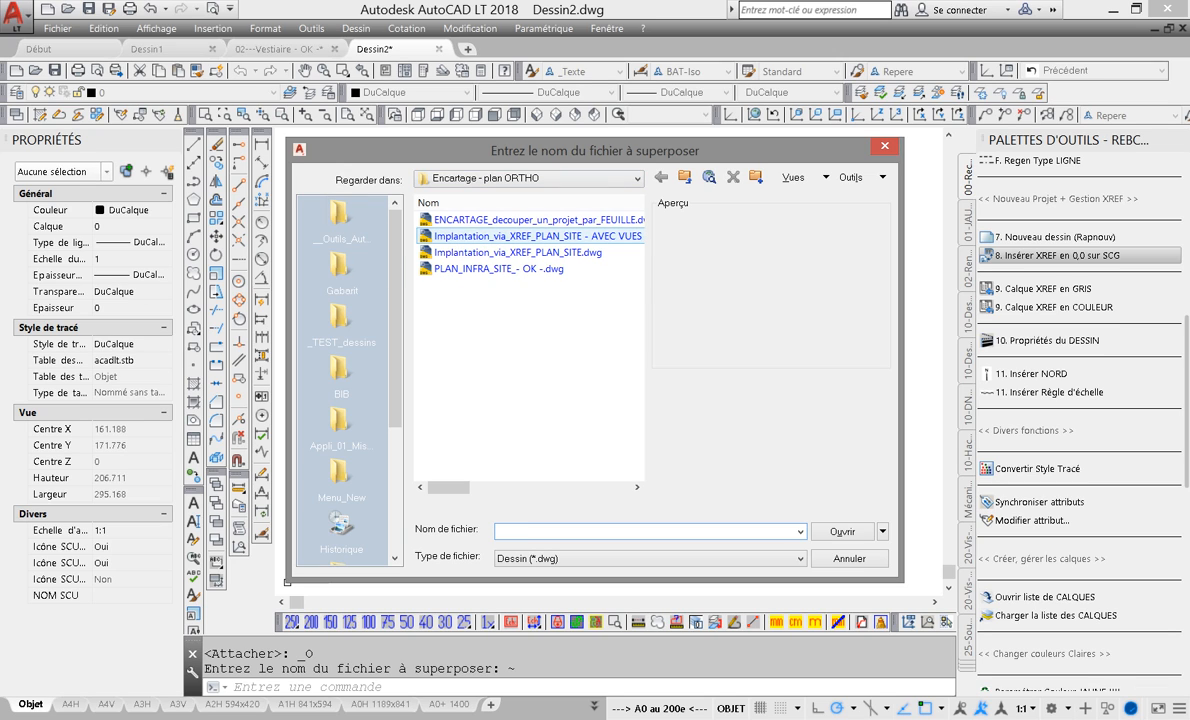
{"action": "left_click", "coordinate": [685, 177]}
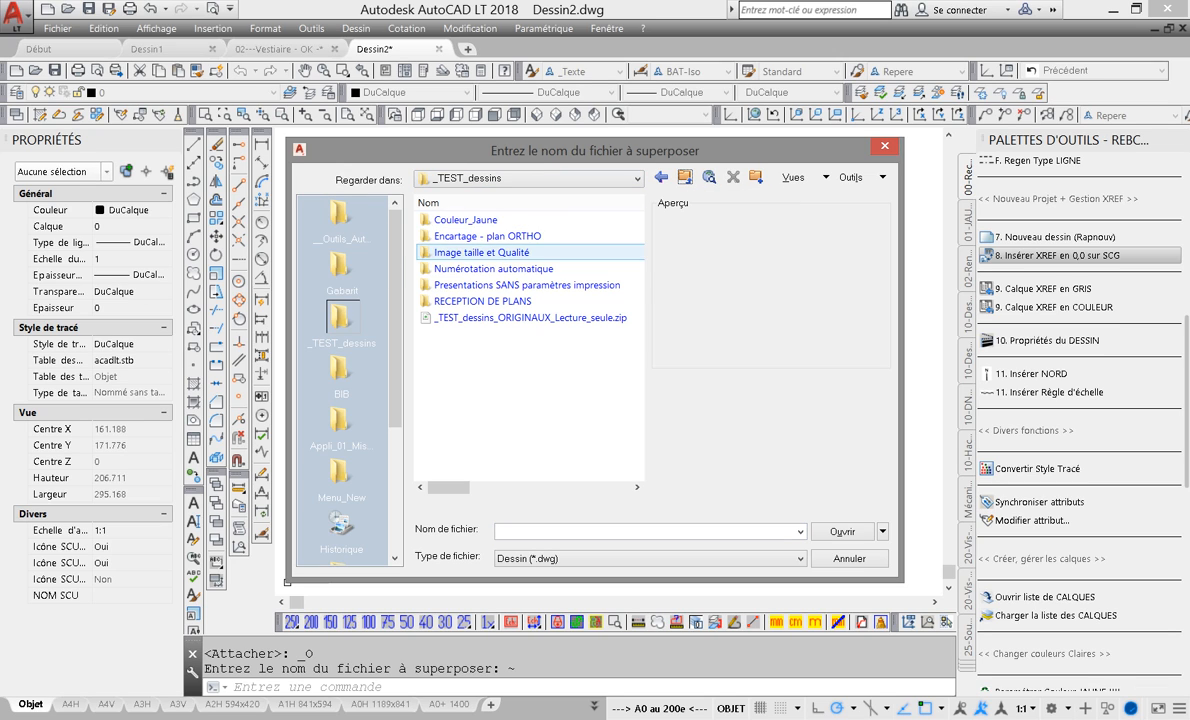
{"action": "double_click", "coordinate": [482, 300]}
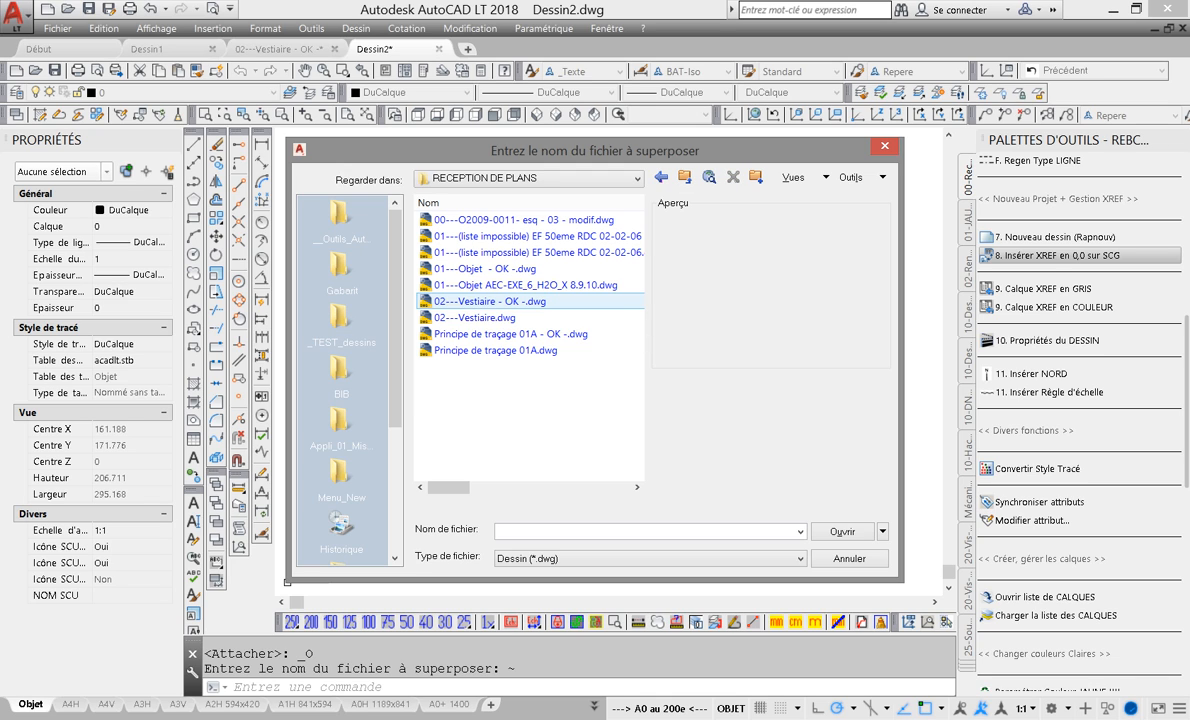
{"action": "left_click", "coordinate": [485, 268]}
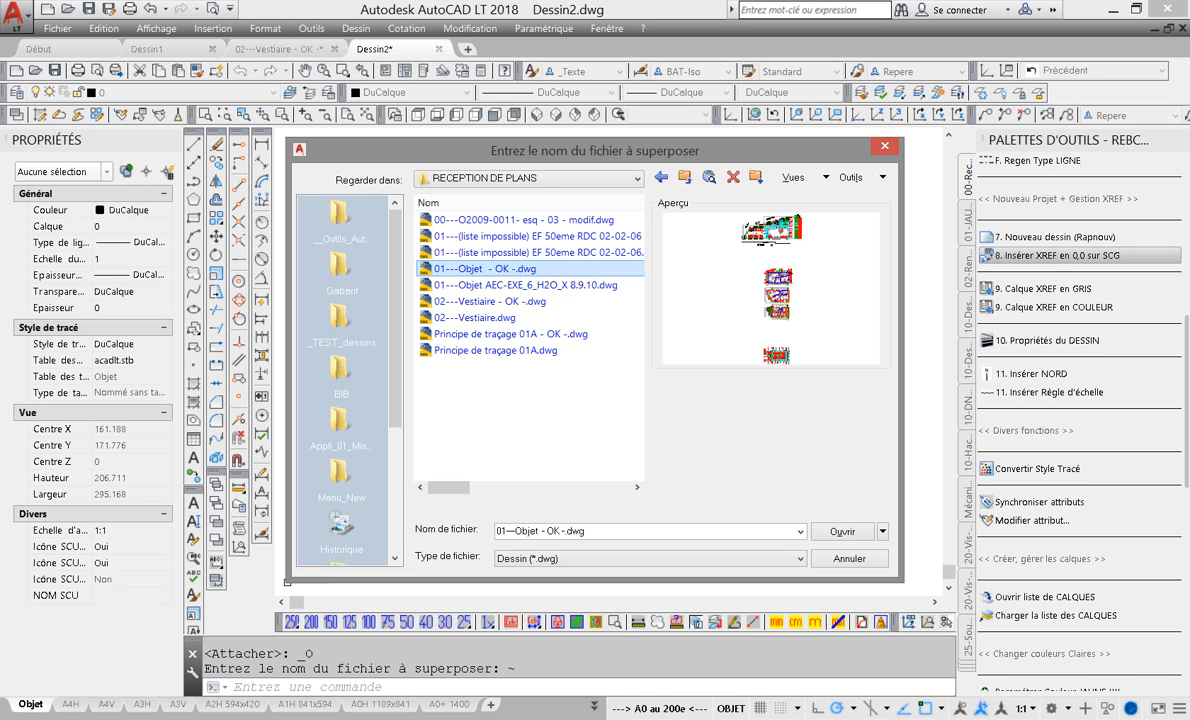
{"action": "key", "text": "Return"}
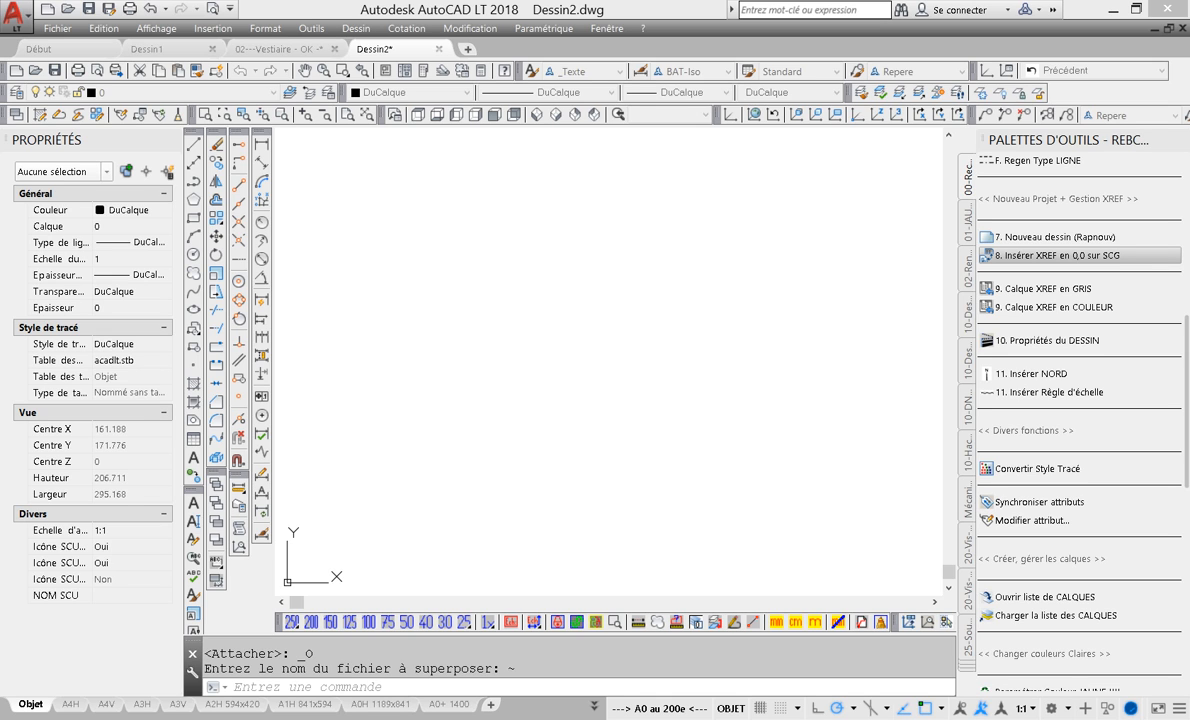
{"action": "left_click", "coordinate": [918, 236]}
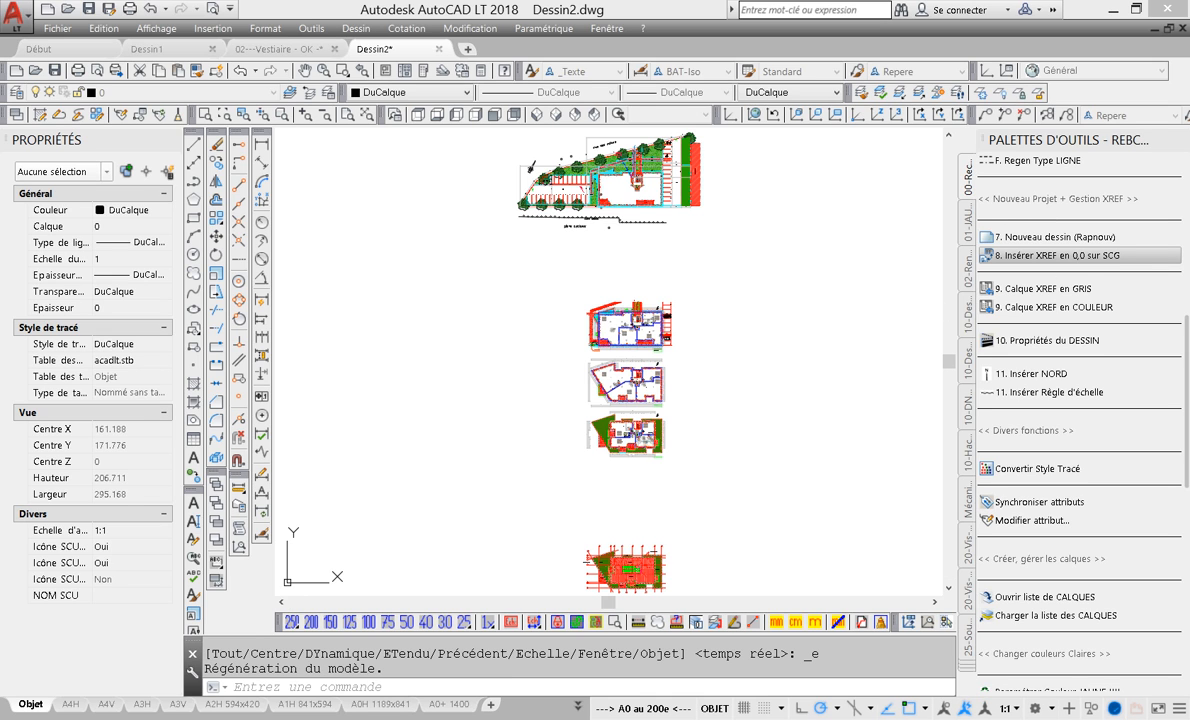
{"action": "left_click", "coordinate": [469, 436]}
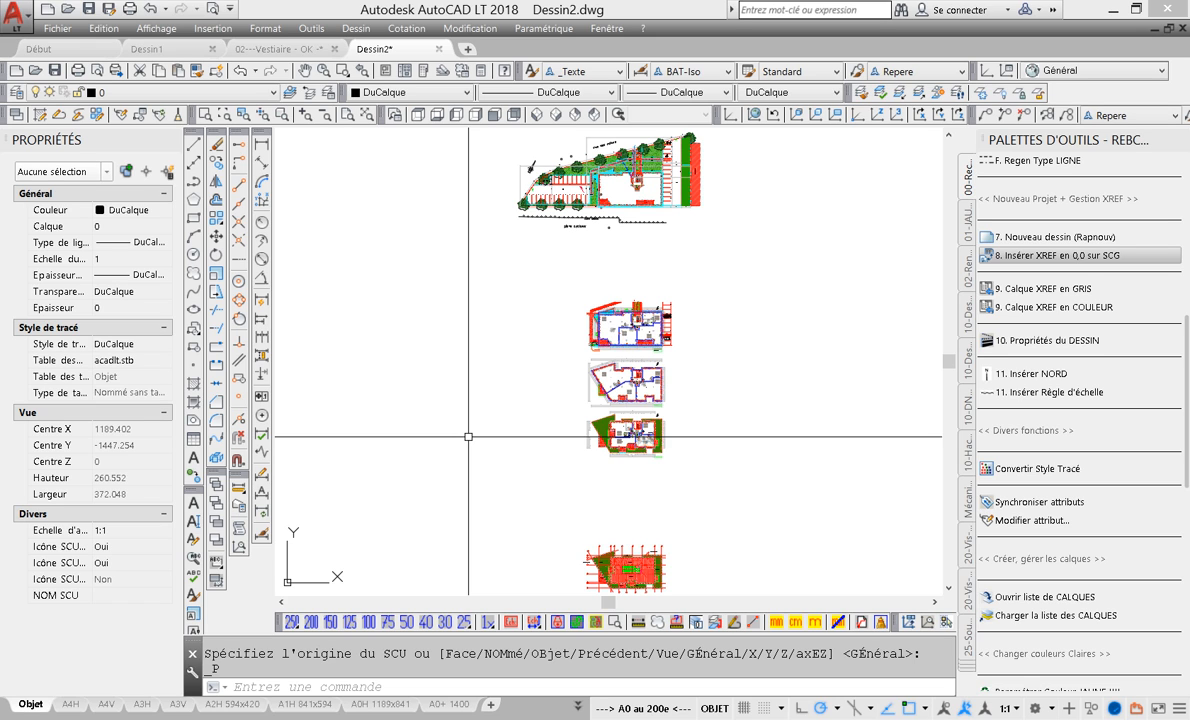
Clip the overlaid xref with a new rectangular boundary around the floor plan just below the site plan.
{"action": "middle_click", "coordinate": [637, 375]}
{"action": "middle_click", "coordinate": [637, 375]}
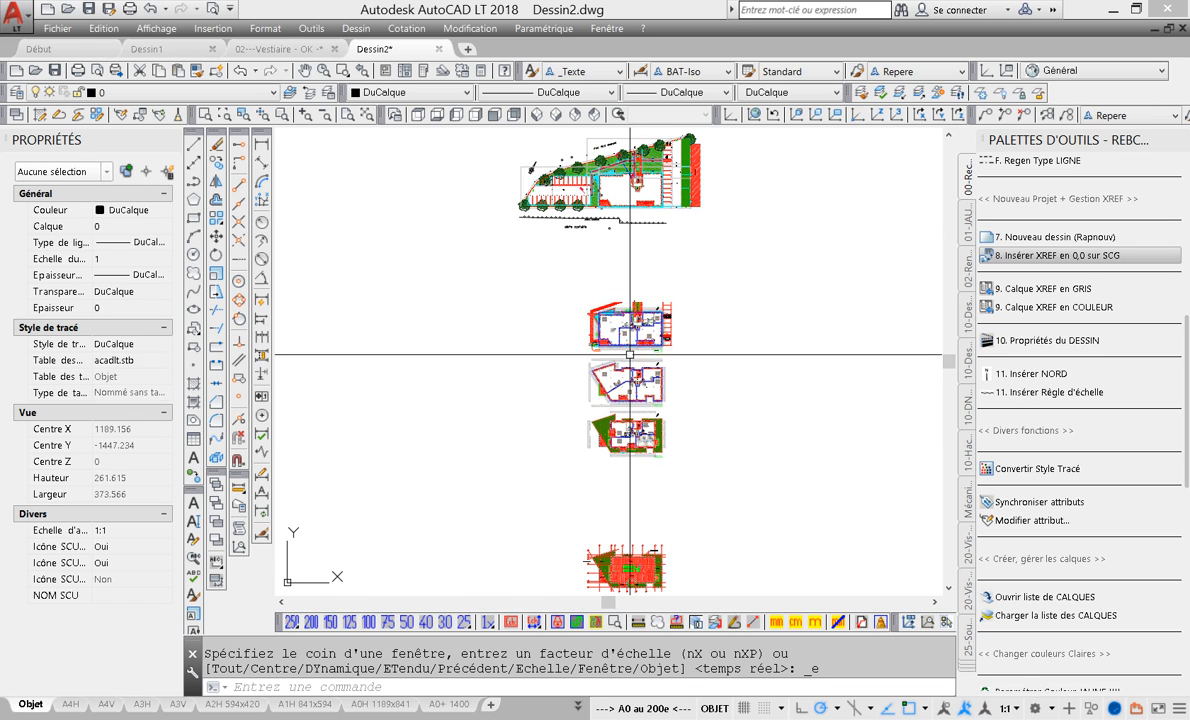
{"action": "left_click", "coordinate": [1060, 255]}
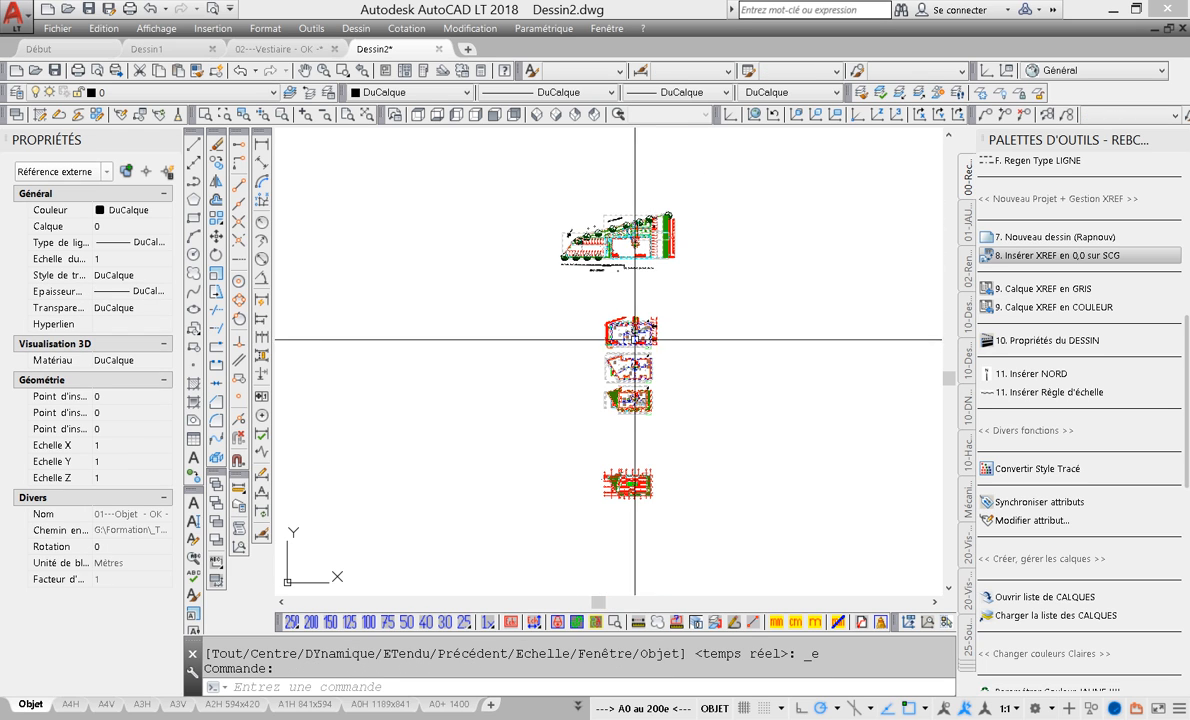
{"action": "scroll", "coordinate": [635, 340], "scroll_direction": "up", "scroll_amount": 4}
{"action": "scroll", "coordinate": [689, 307], "scroll_direction": "up", "scroll_amount": 2}
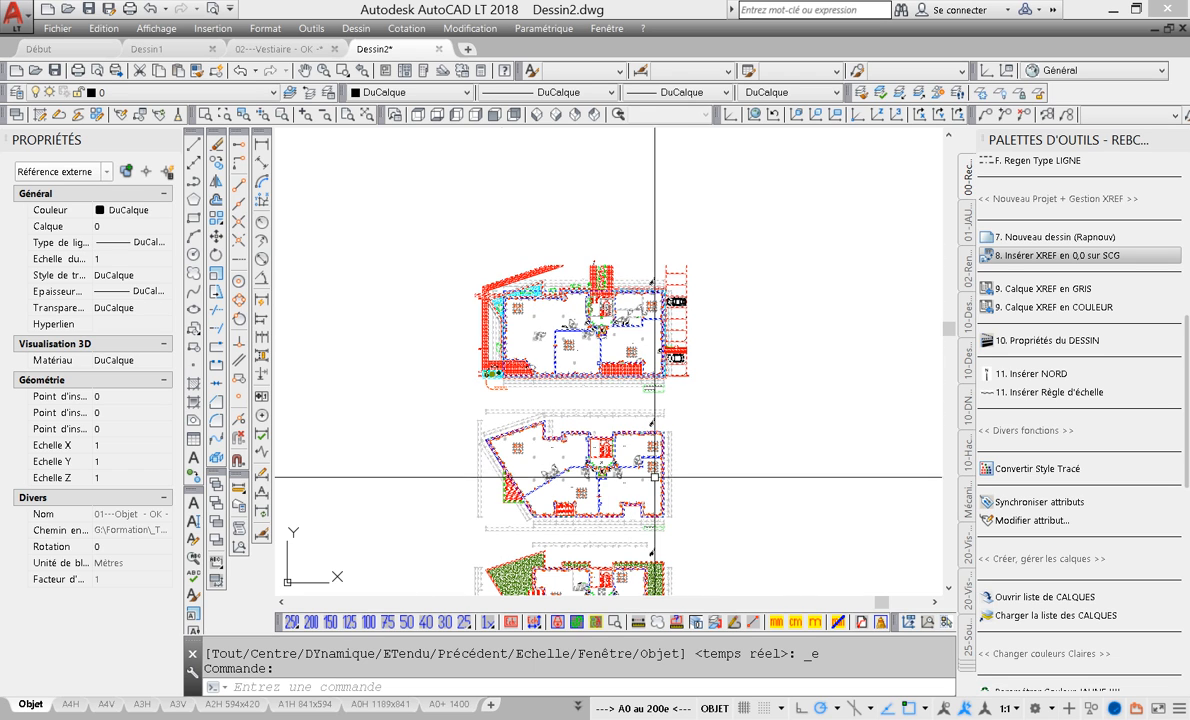
{"action": "right_click", "coordinate": [668, 286]}
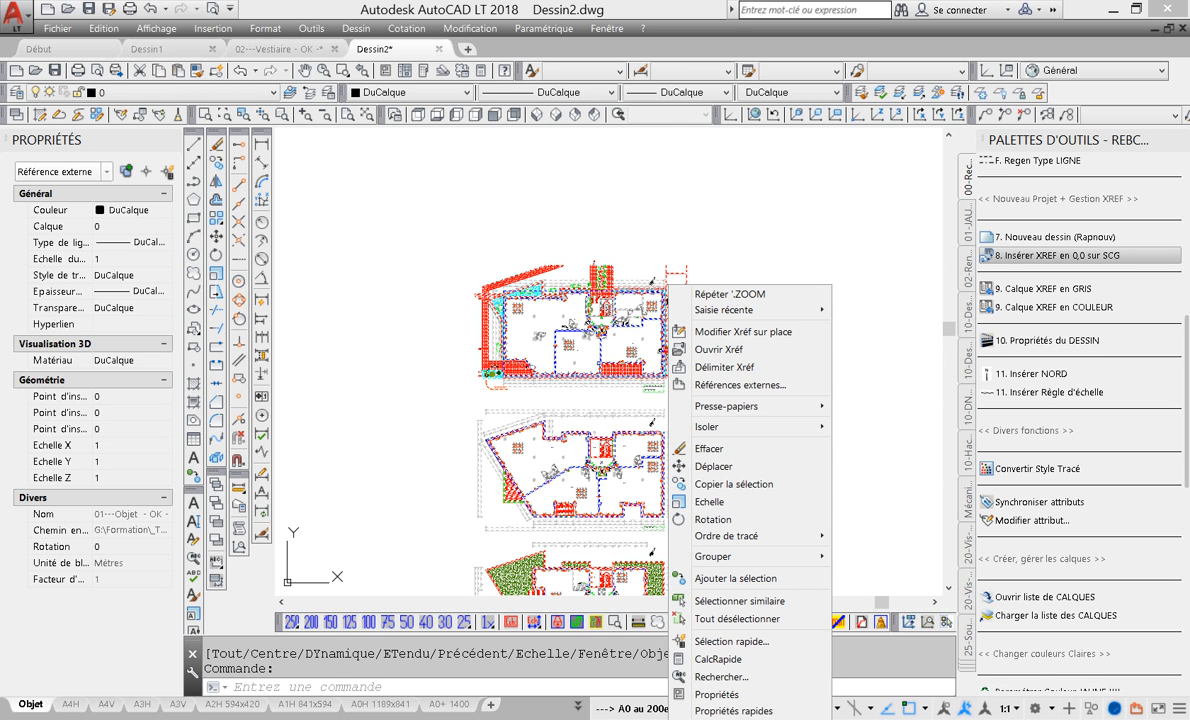
{"action": "left_click", "coordinate": [714, 367]}
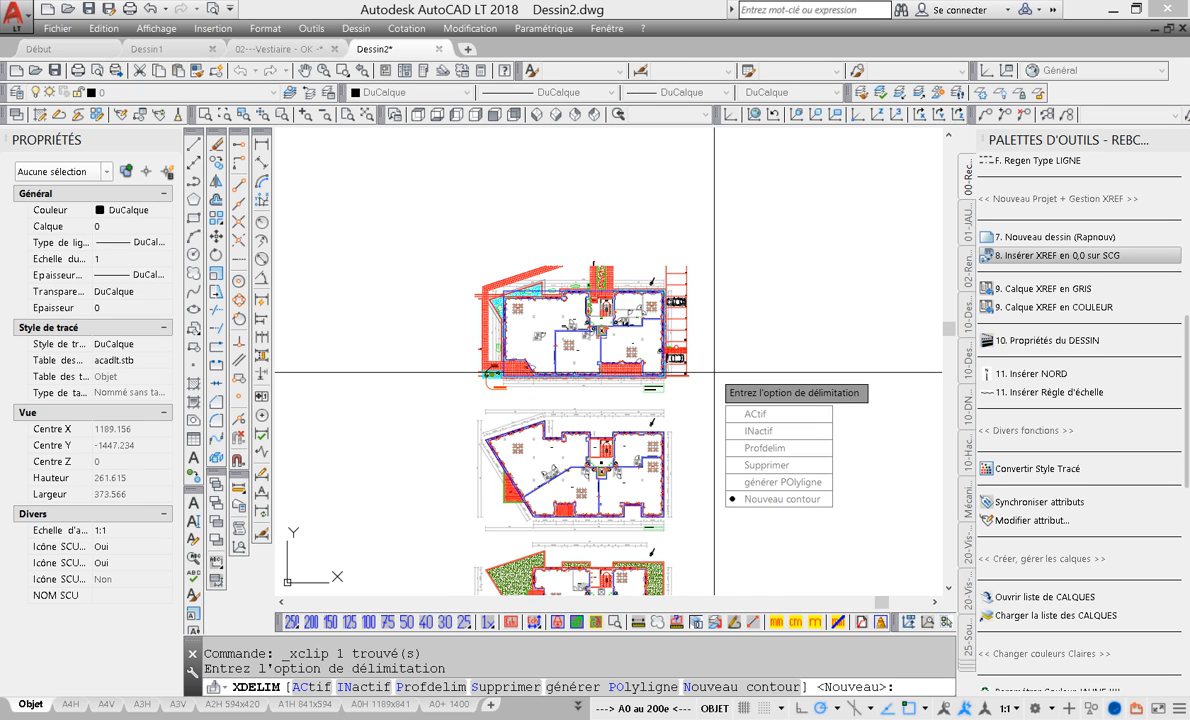
{"action": "key", "text": "Down"}
{"action": "key", "text": "Down"}
{"action": "key", "text": "Down"}
{"action": "key", "text": "Down"}
{"action": "key", "text": "Down"}
{"action": "key", "text": "Down"}
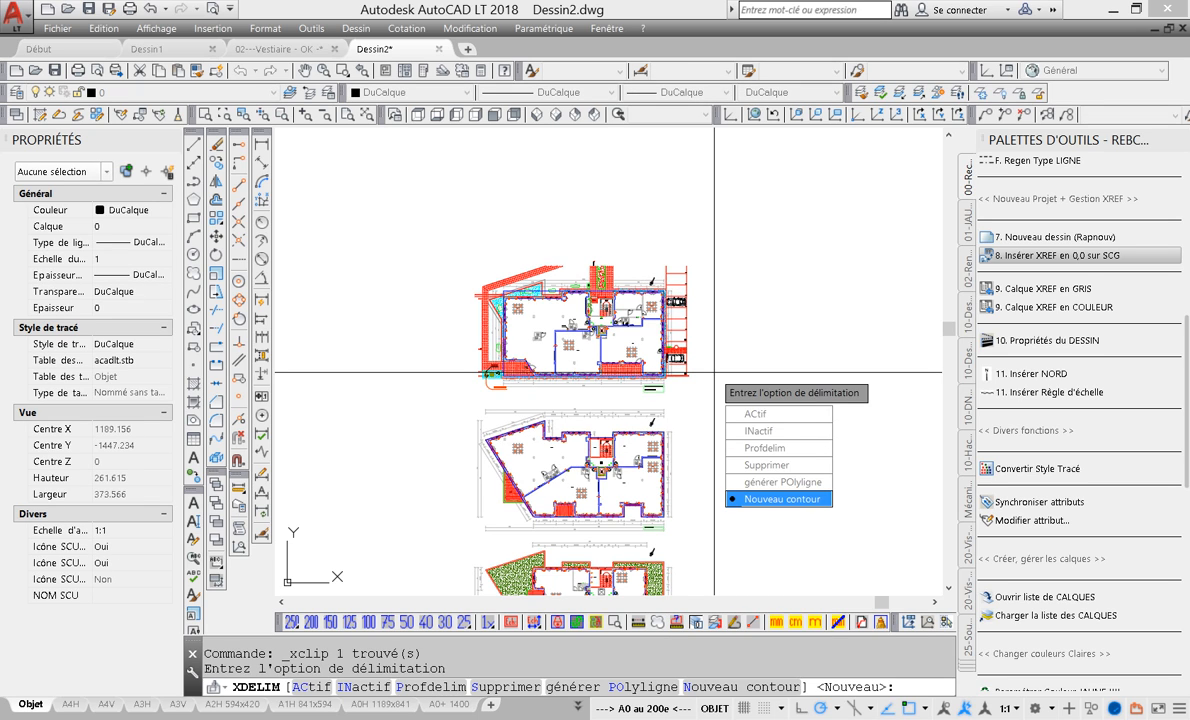
{"action": "key", "text": "Return"}
{"action": "key", "text": "Down"}
{"action": "key", "text": "Down"}
{"action": "key", "text": "Down"}
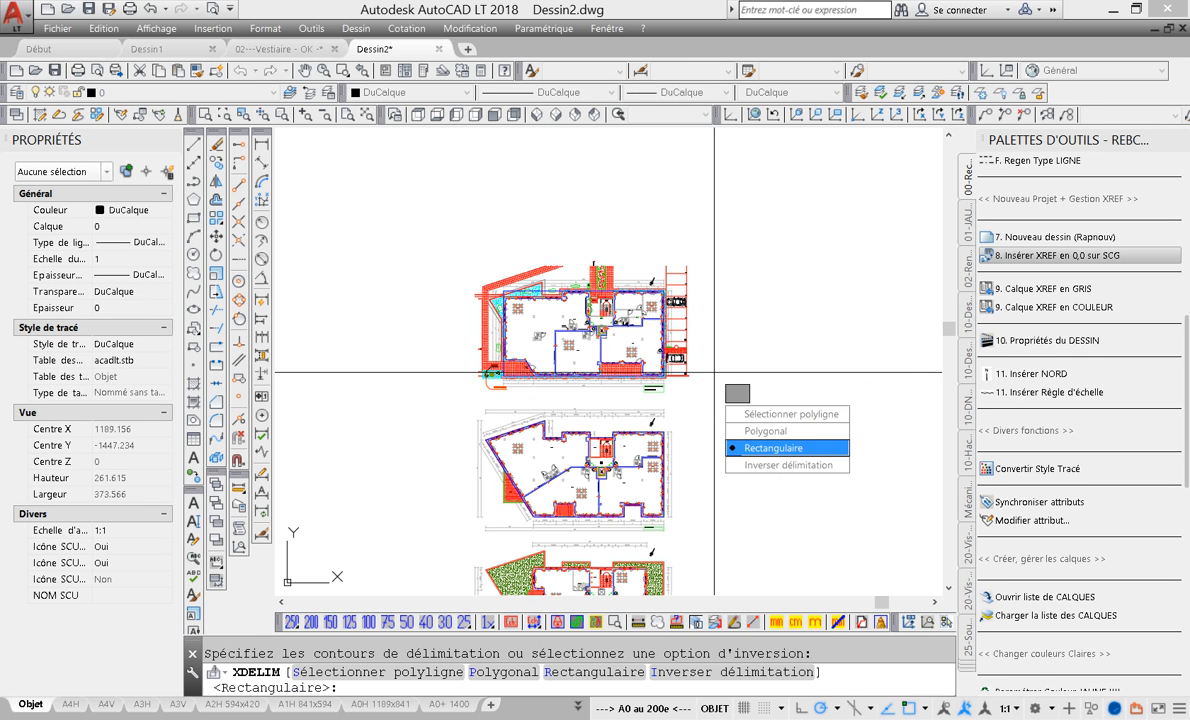
{"action": "key", "text": "Return"}
{"action": "left_click", "coordinate": [462, 241]}
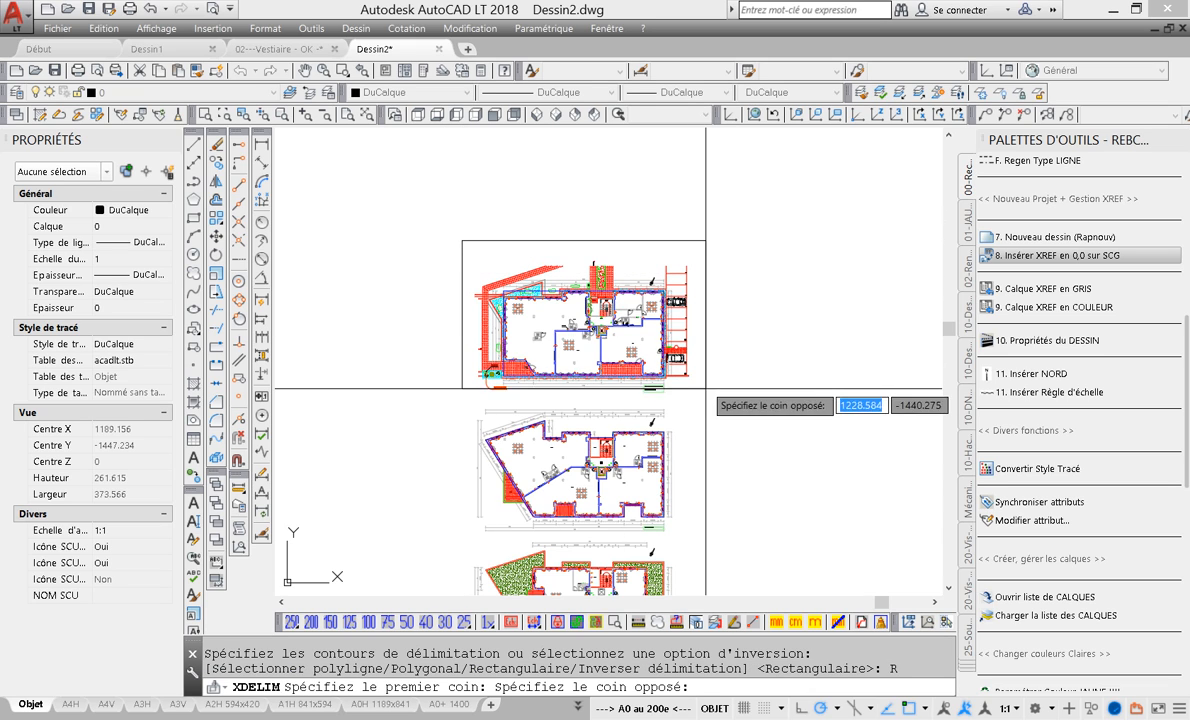
{"action": "left_click", "coordinate": [694, 395]}
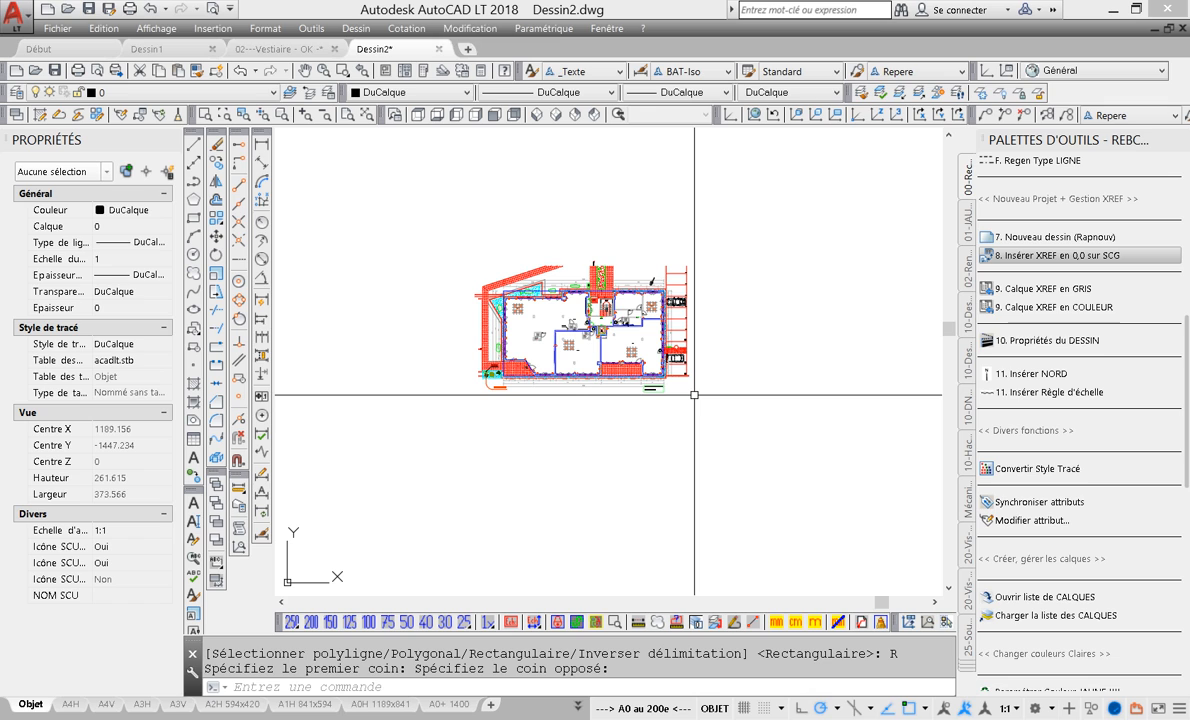
{"action": "left_click", "coordinate": [613, 313]}
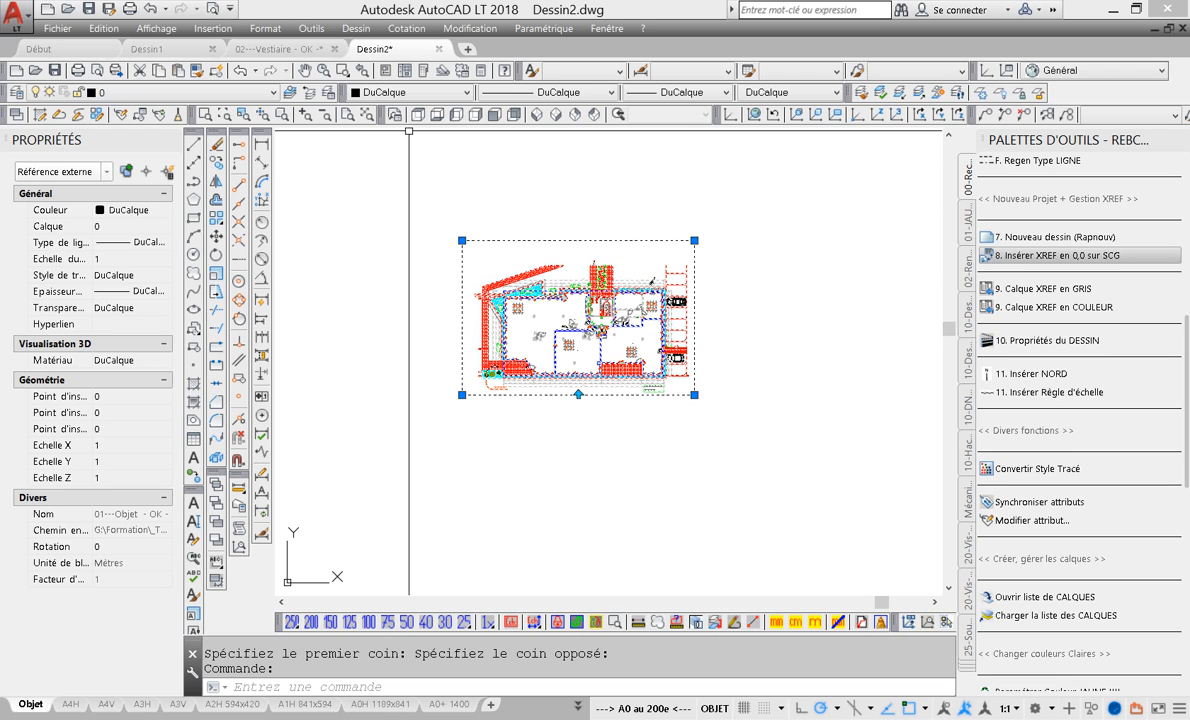
{"action": "key", "text": "Escape"}
Measure the wall section dimensioned beside the 3.75x2.40ht window bay on the plan's upper facade.
{"action": "middle_click", "coordinate": [576, 333]}
{"action": "middle_click", "coordinate": [576, 333]}
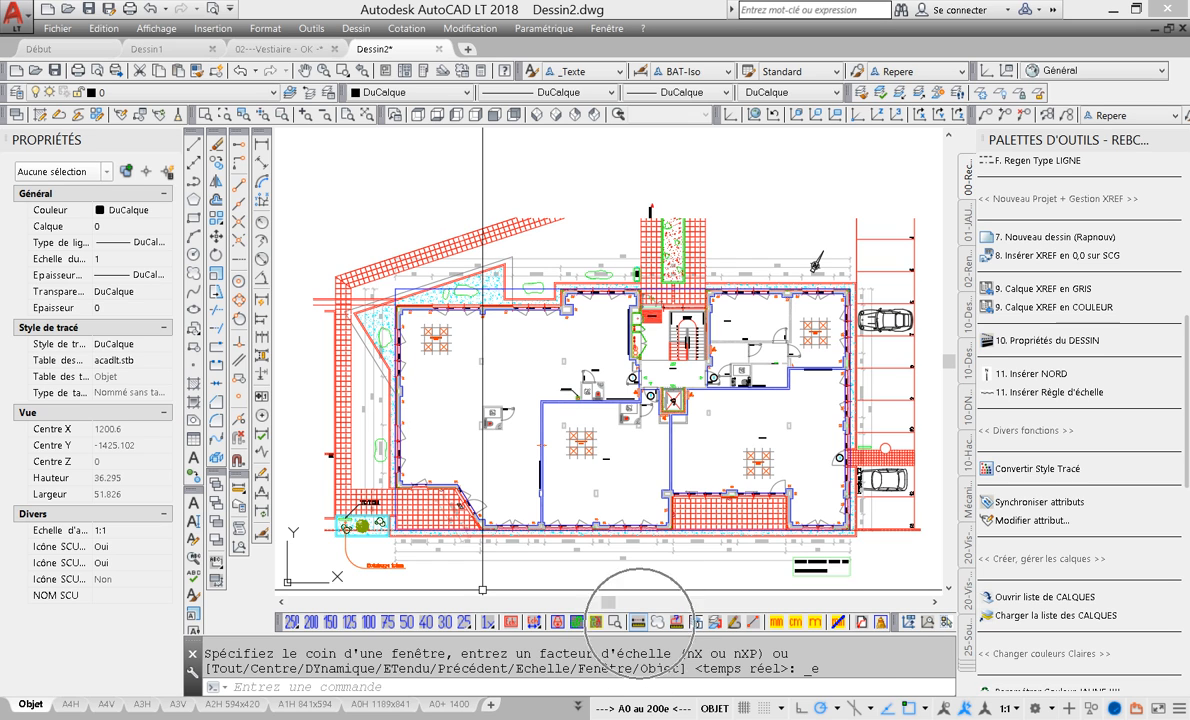
{"action": "left_click", "coordinate": [637, 621]}
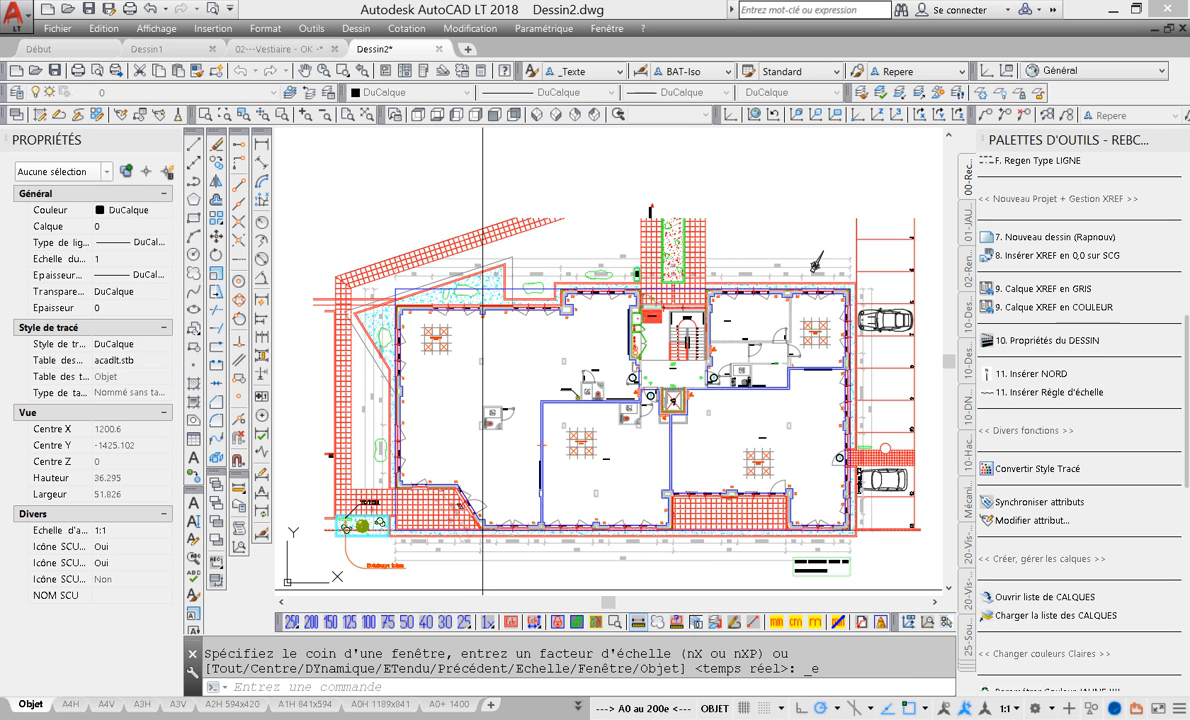
{"action": "scroll", "coordinate": [417, 357], "scroll_direction": "up", "scroll_amount": 8}
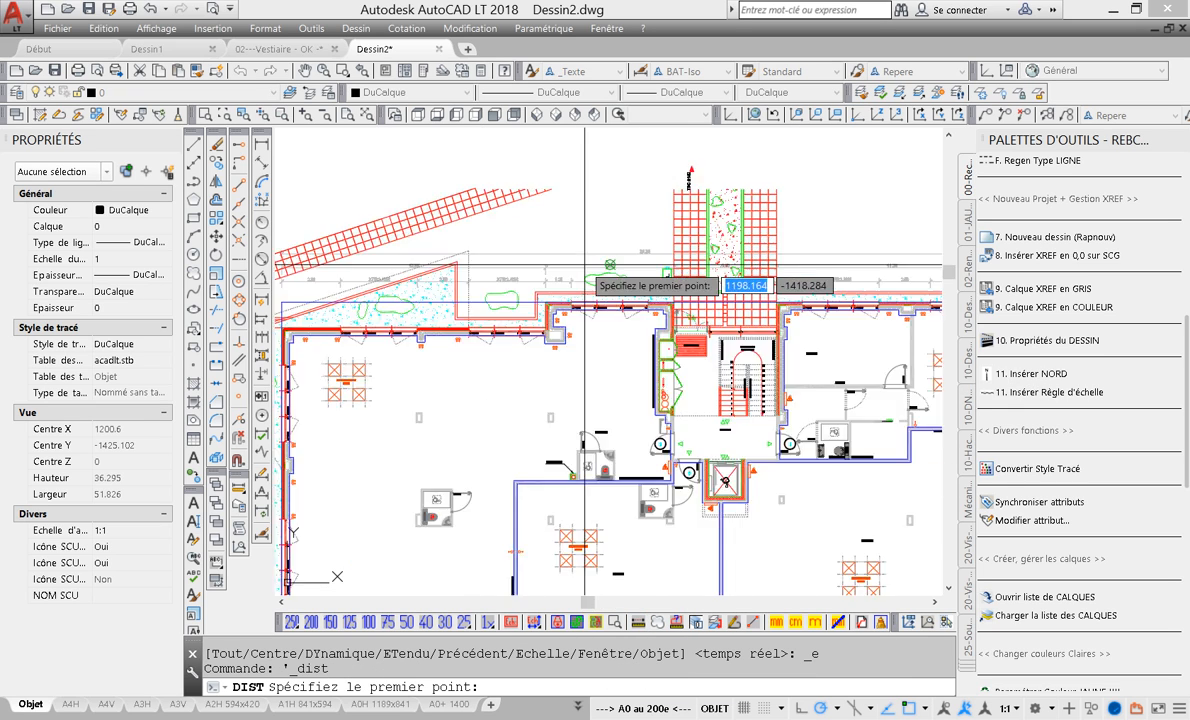
{"action": "left_click", "coordinate": [417, 357]}
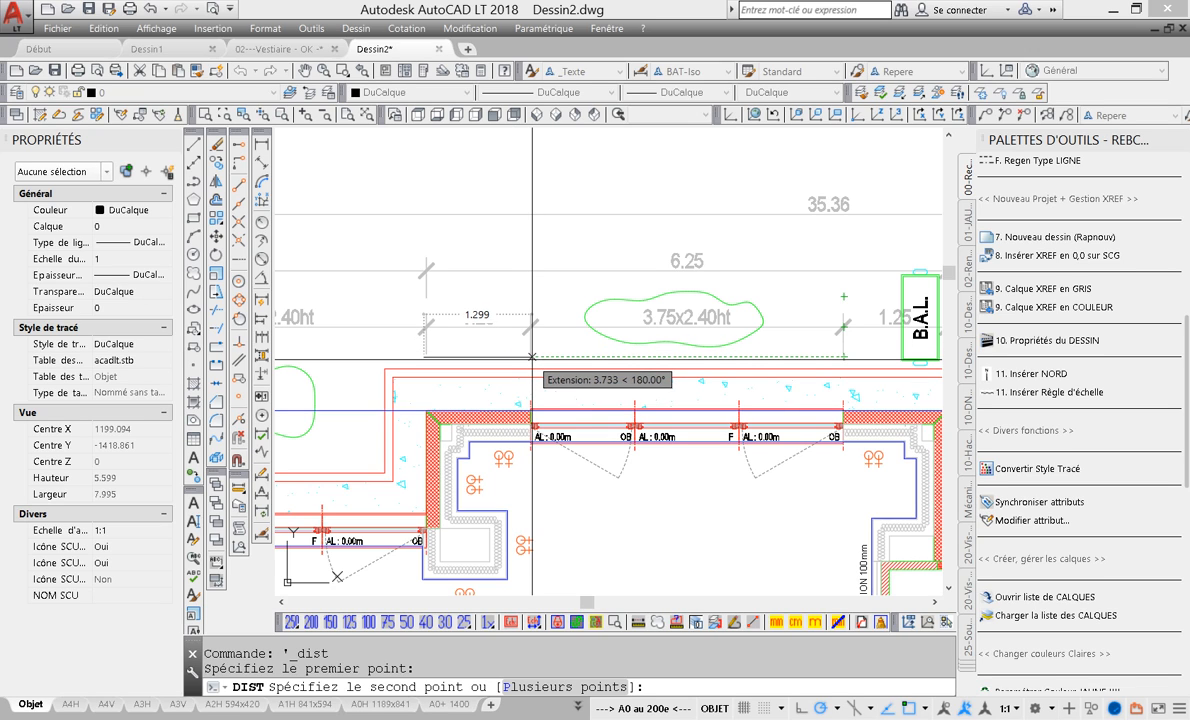
{"action": "key", "text": "Escape"}
{"action": "middle_click", "coordinate": [519, 456]}
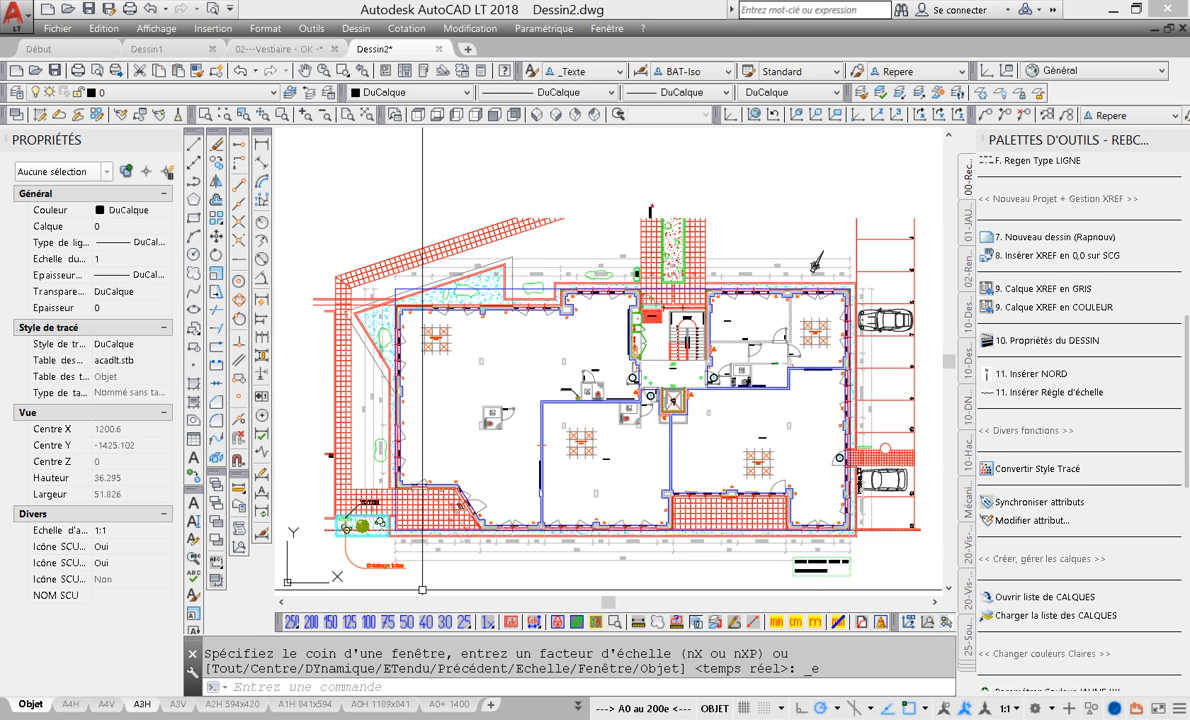
Switch to the A3H layout, fit the plan in its viewport and shift it up, clear of the title block.
{"action": "left_click", "coordinate": [143, 703]}
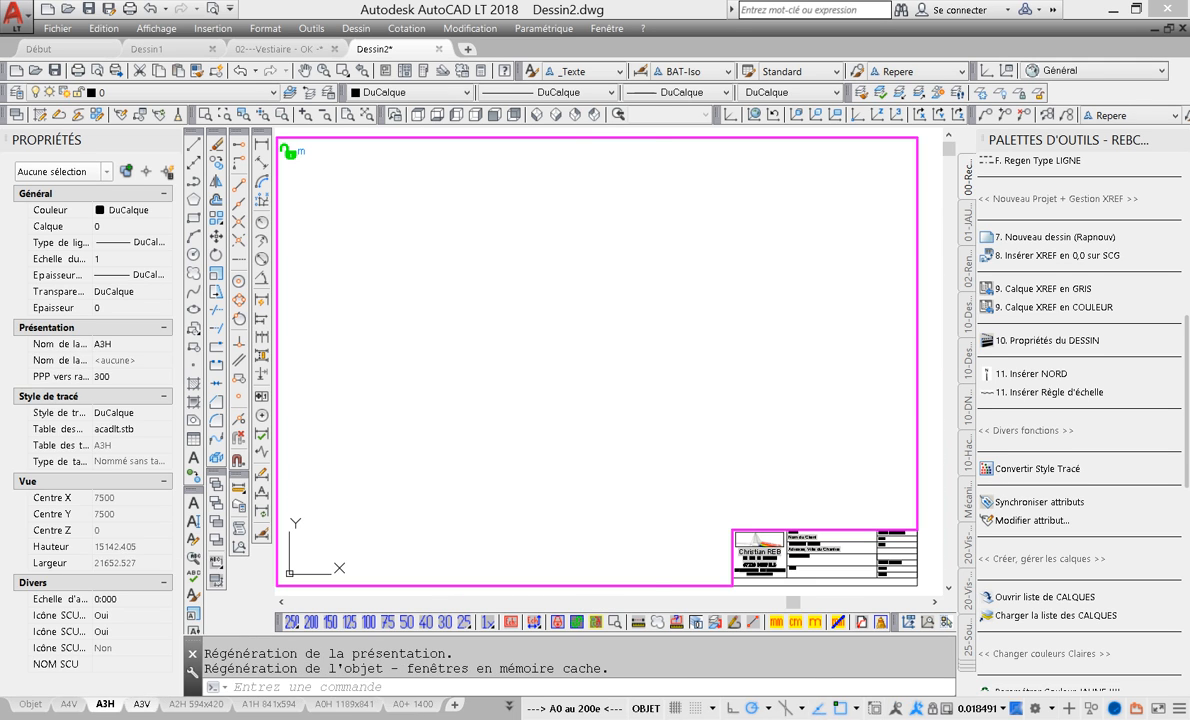
{"action": "middle_click", "coordinate": [662, 410]}
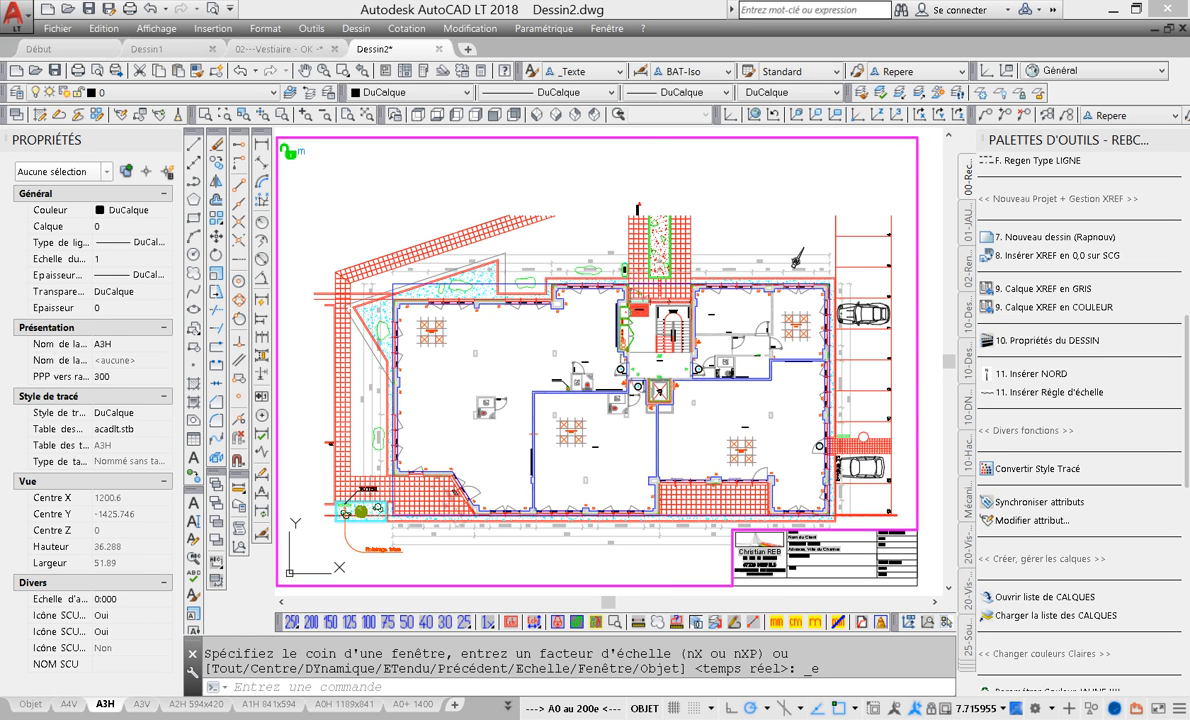
{"action": "middle_click_drag", "start_coordinate": [661, 410], "coordinate": [652, 379]}
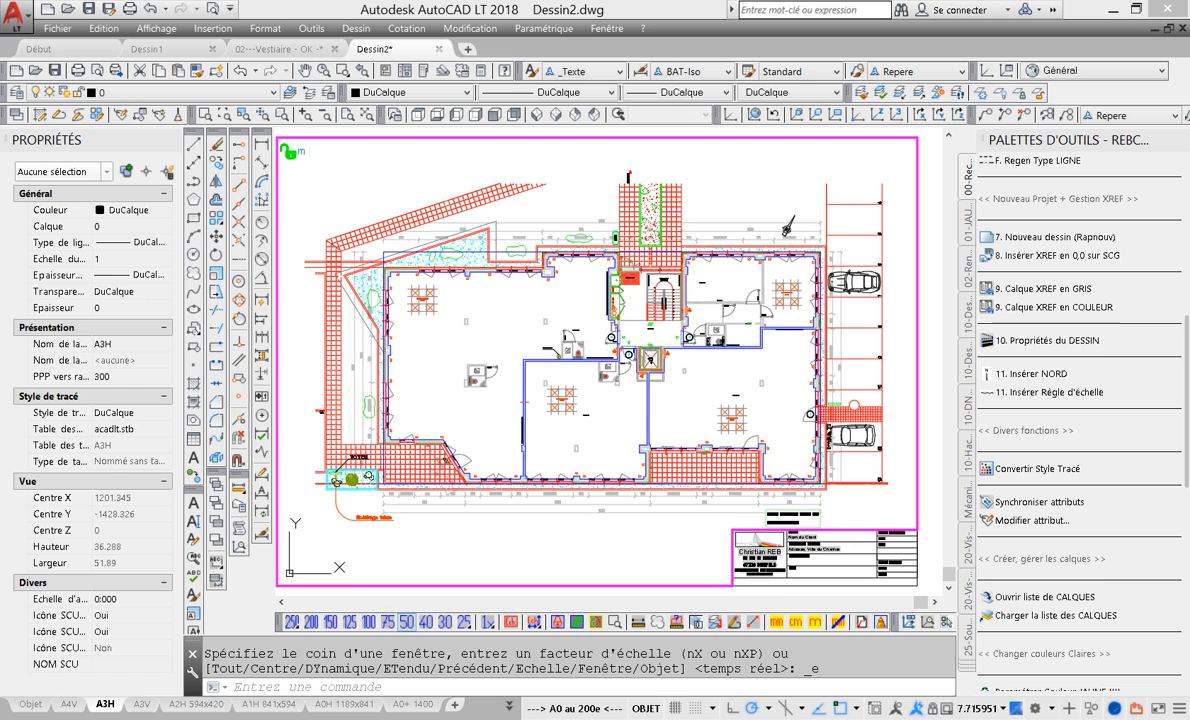
Try the viewport scales 1:50, 1:200, 1:150 and 1:100 on the A3H layout.
{"action": "left_click", "coordinate": [406, 622]}
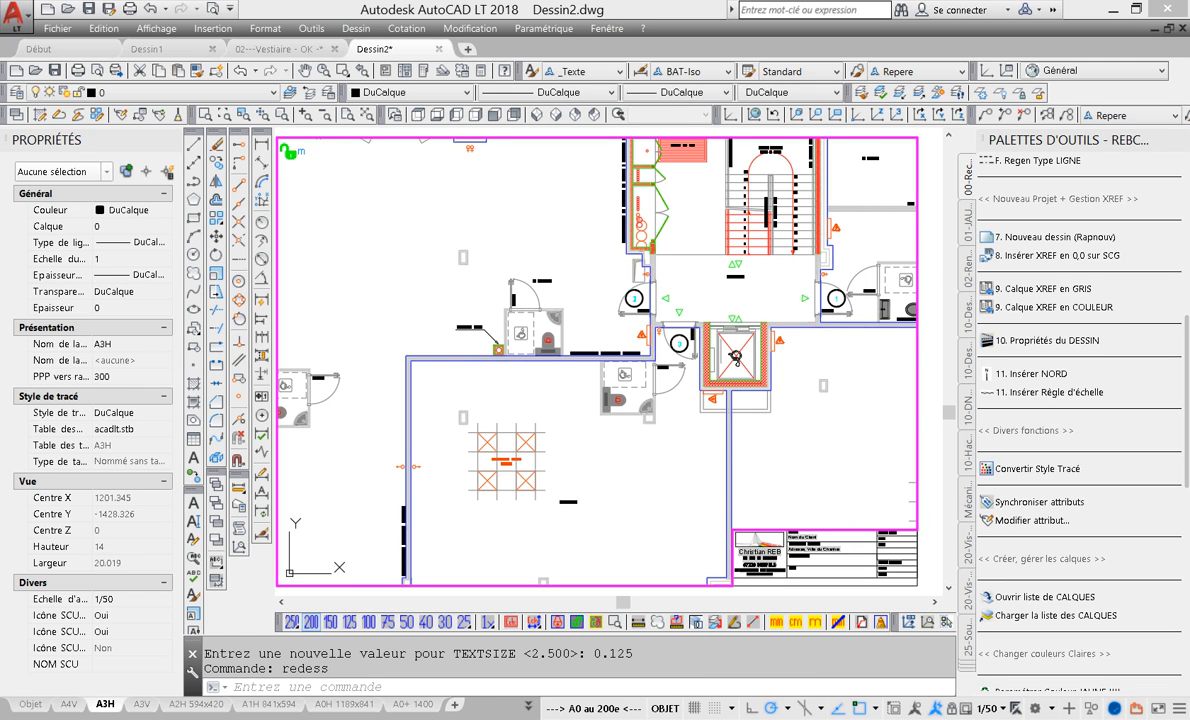
{"action": "left_click", "coordinate": [311, 622]}
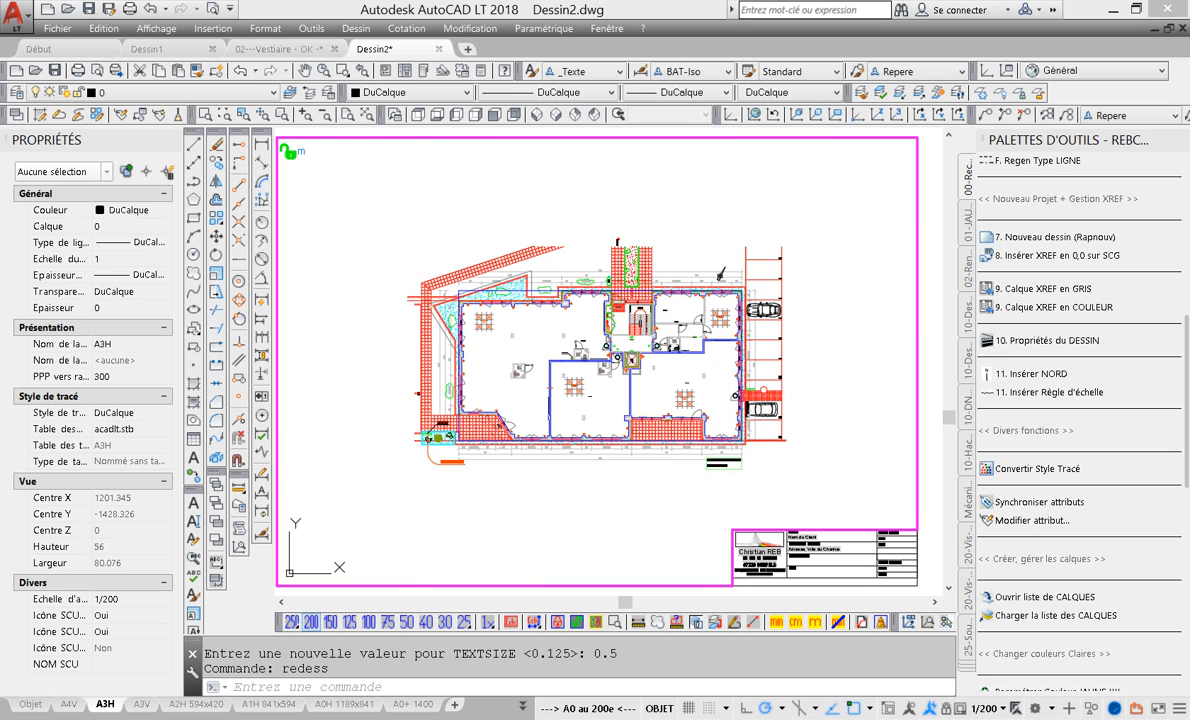
{"action": "left_click", "coordinate": [330, 622]}
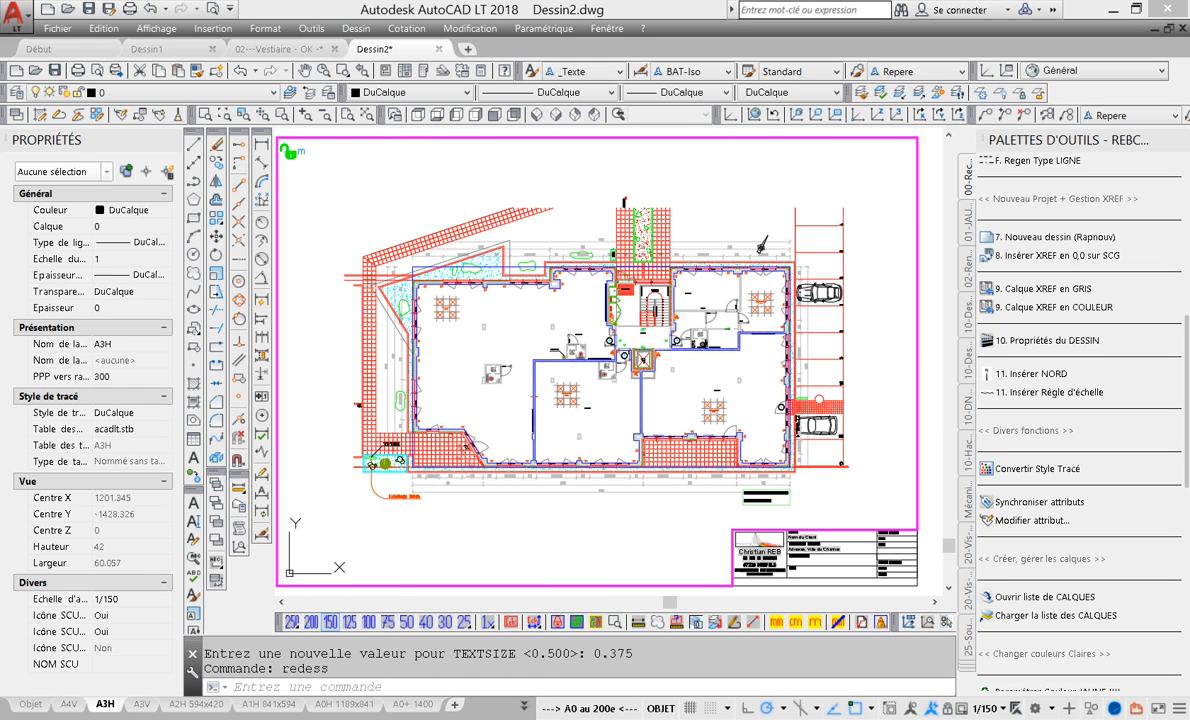
{"action": "left_click", "coordinate": [369, 622]}
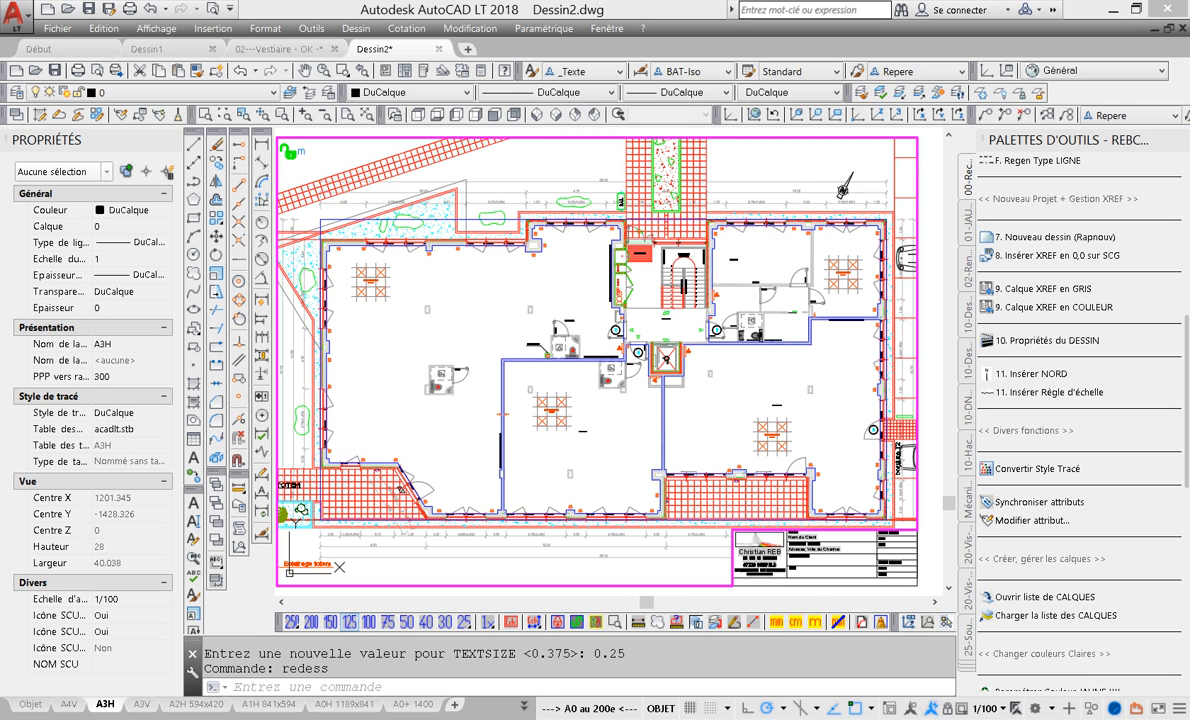
Set the A3H viewport scale to 1:125 and return to paper space with the viewport locked to check the title block's scale field.
{"action": "left_click", "coordinate": [349, 622]}
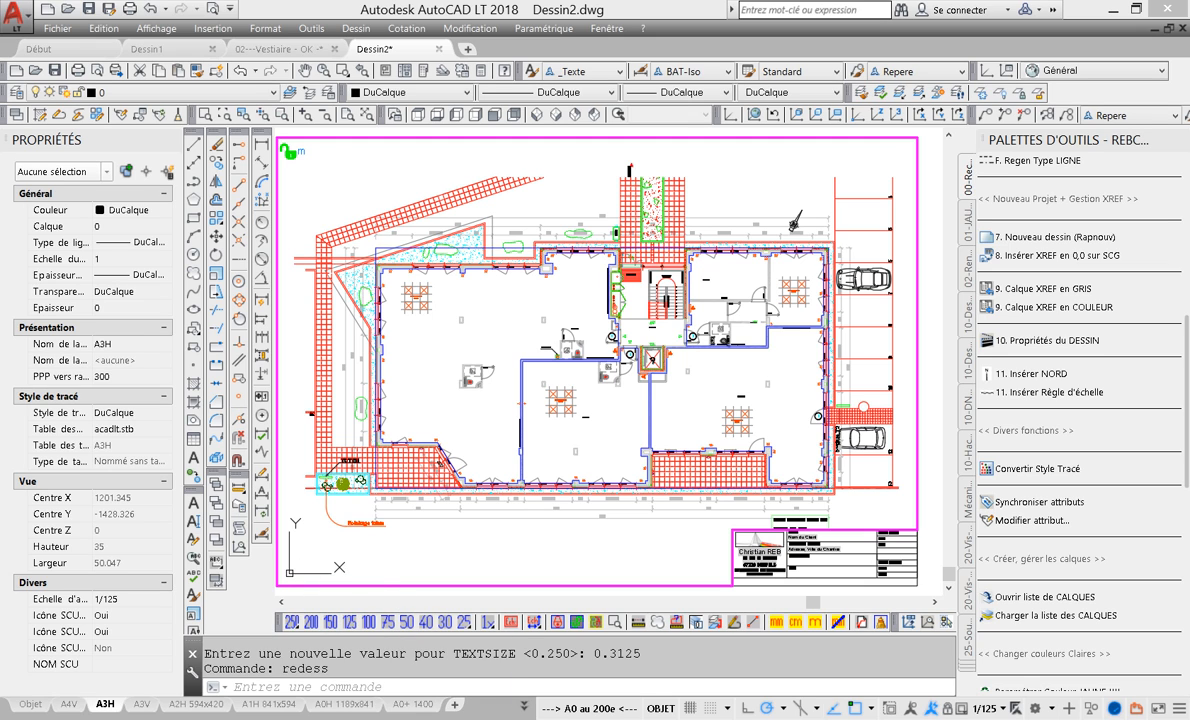
{"action": "double_click", "coordinate": [518, 577]}
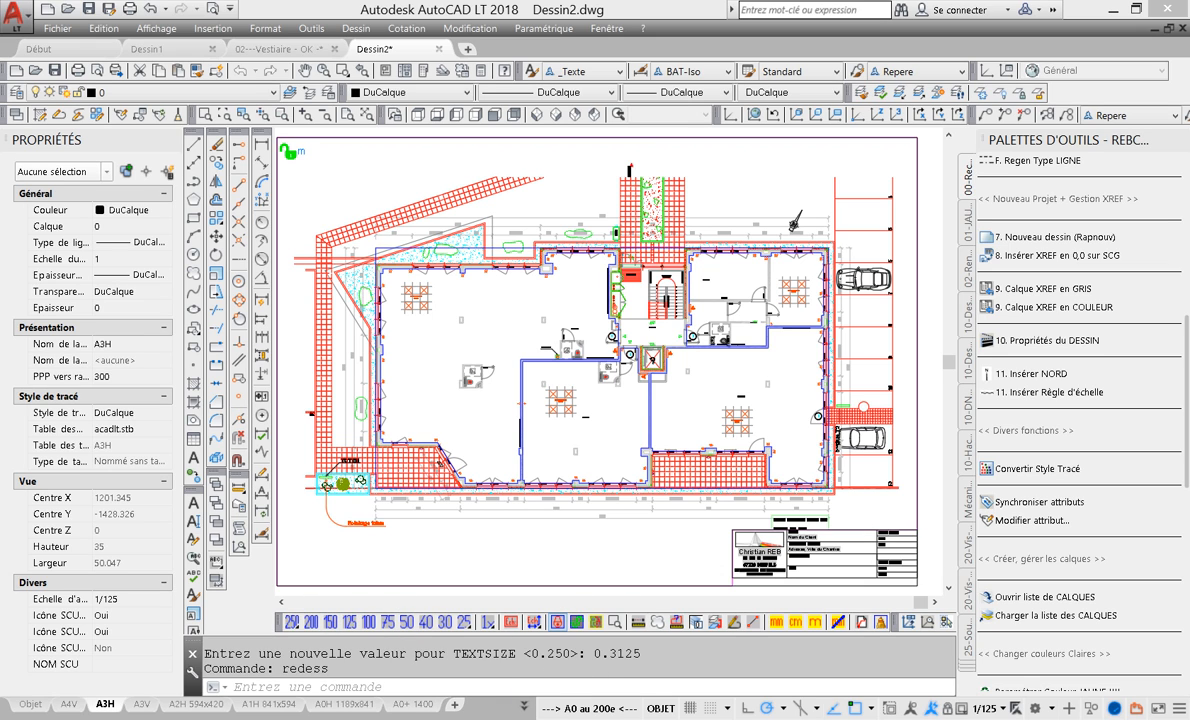
{"action": "scroll", "coordinate": [890, 533], "scroll_direction": "up", "scroll_amount": 5}
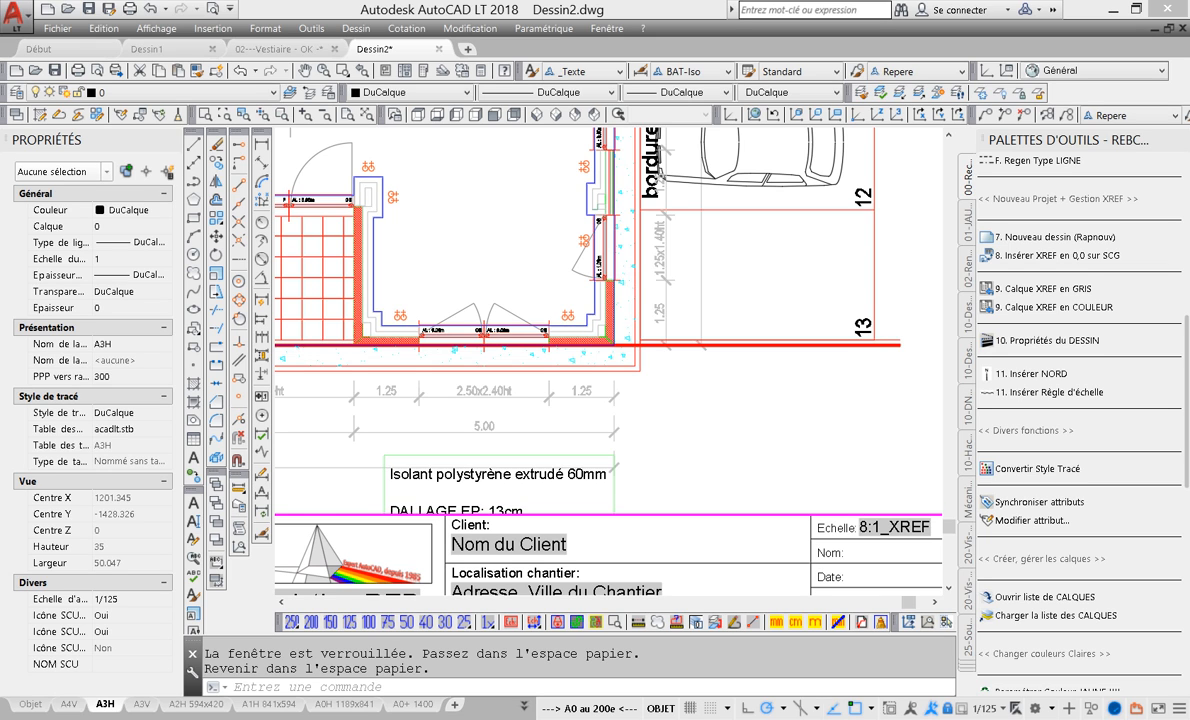
{"action": "middle_click_drag", "start_coordinate": [853, 543], "coordinate": [733, 529]}
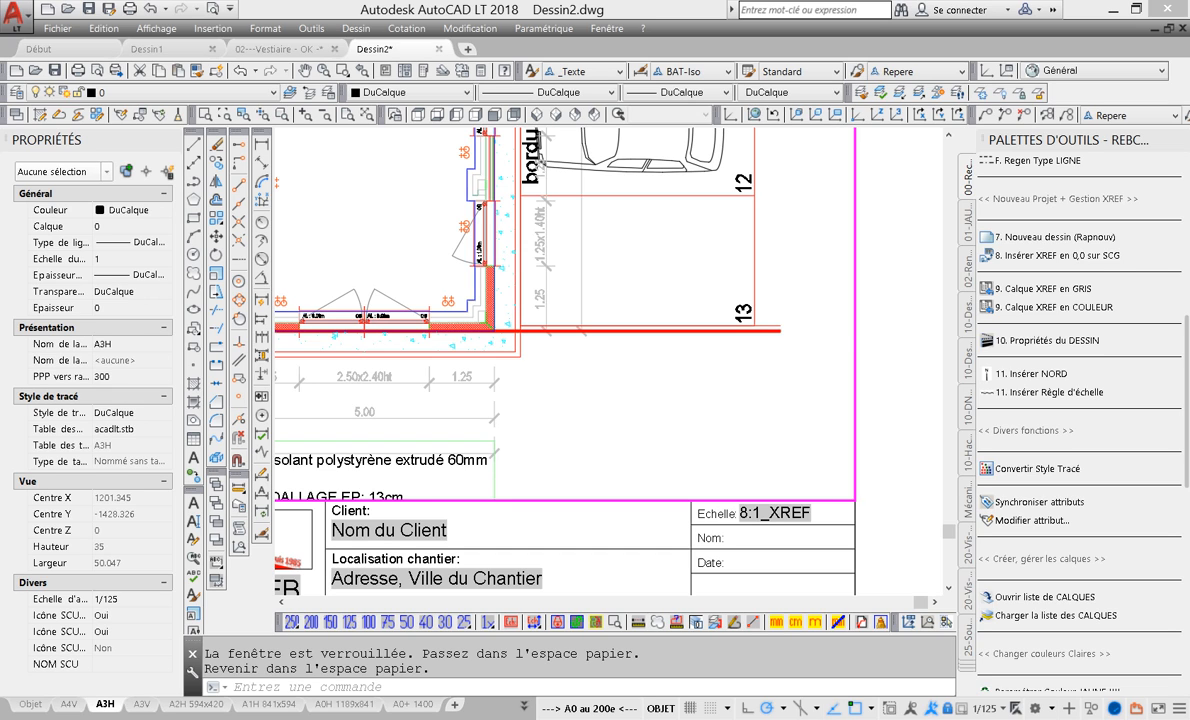
Switch from the A3H layout to model space and display the xref scales in the annotation scale list.
{"action": "key", "text": "ctrl"}
{"action": "key", "text": "ctrl"}
{"action": "middle_click", "coordinate": [775, 513]}
{"action": "middle_click", "coordinate": [775, 513]}
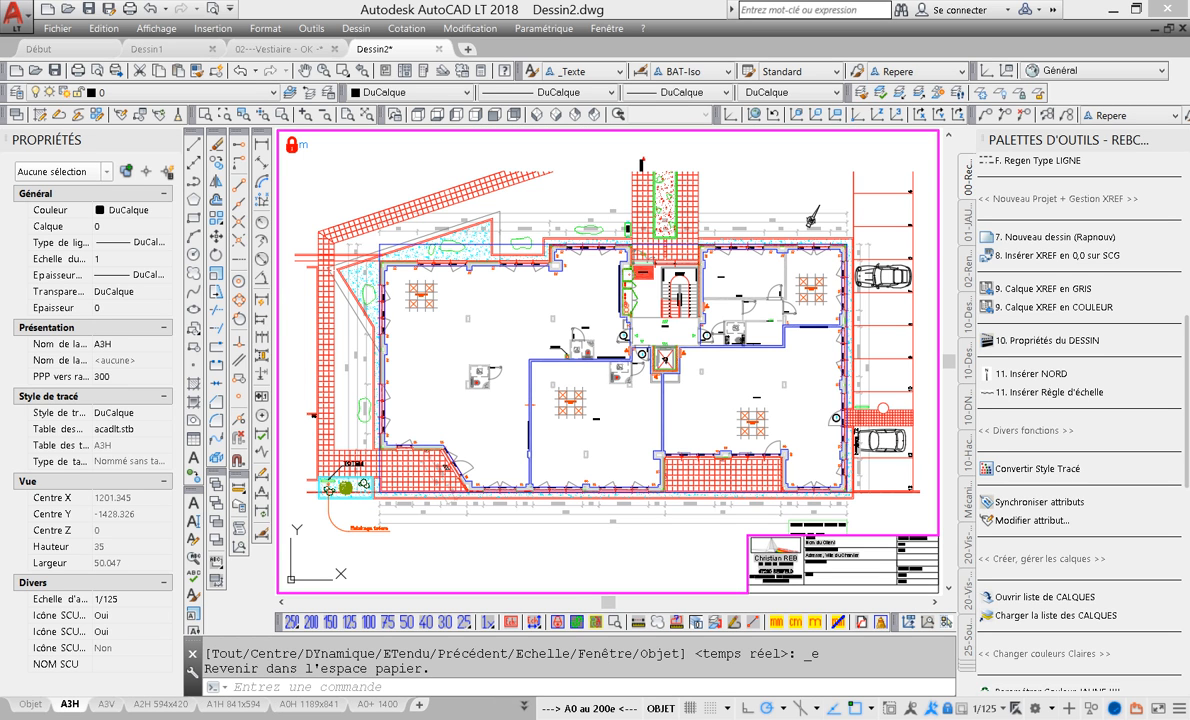
{"action": "left_click", "coordinate": [31, 704]}
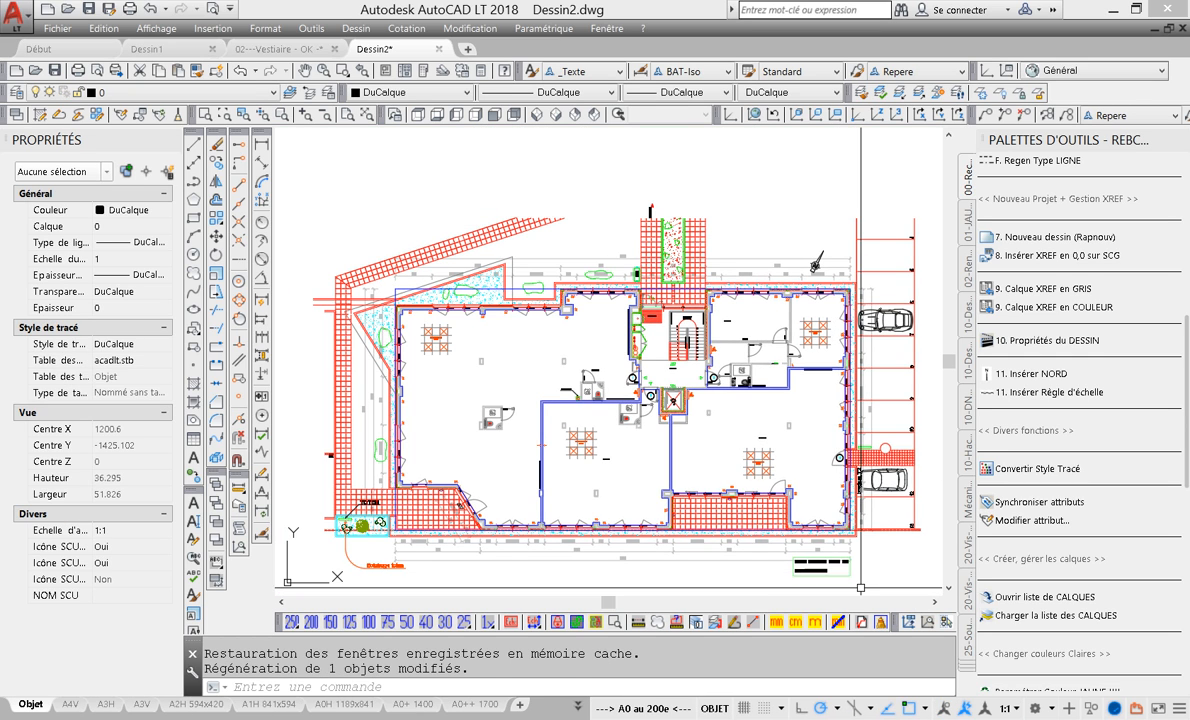
{"action": "left_click", "coordinate": [1004, 707]}
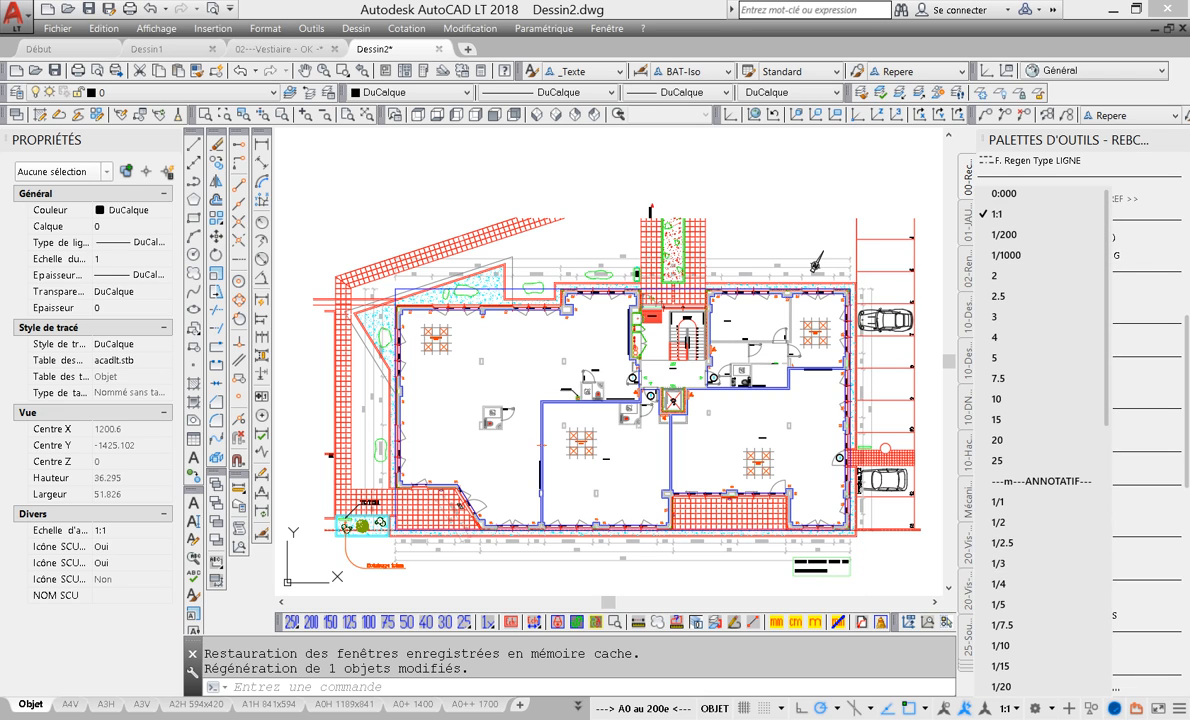
{"action": "scroll", "coordinate": [1035, 664], "scroll_direction": "down", "scroll_amount": 9}
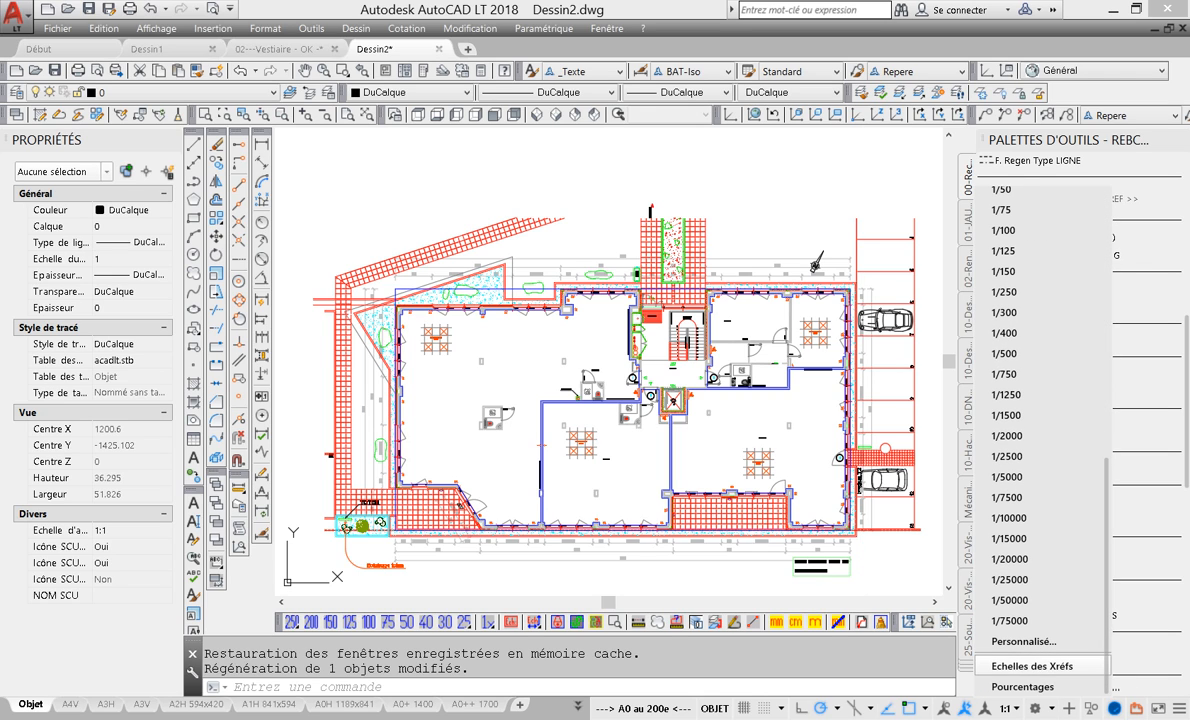
{"action": "left_click", "coordinate": [1030, 665]}
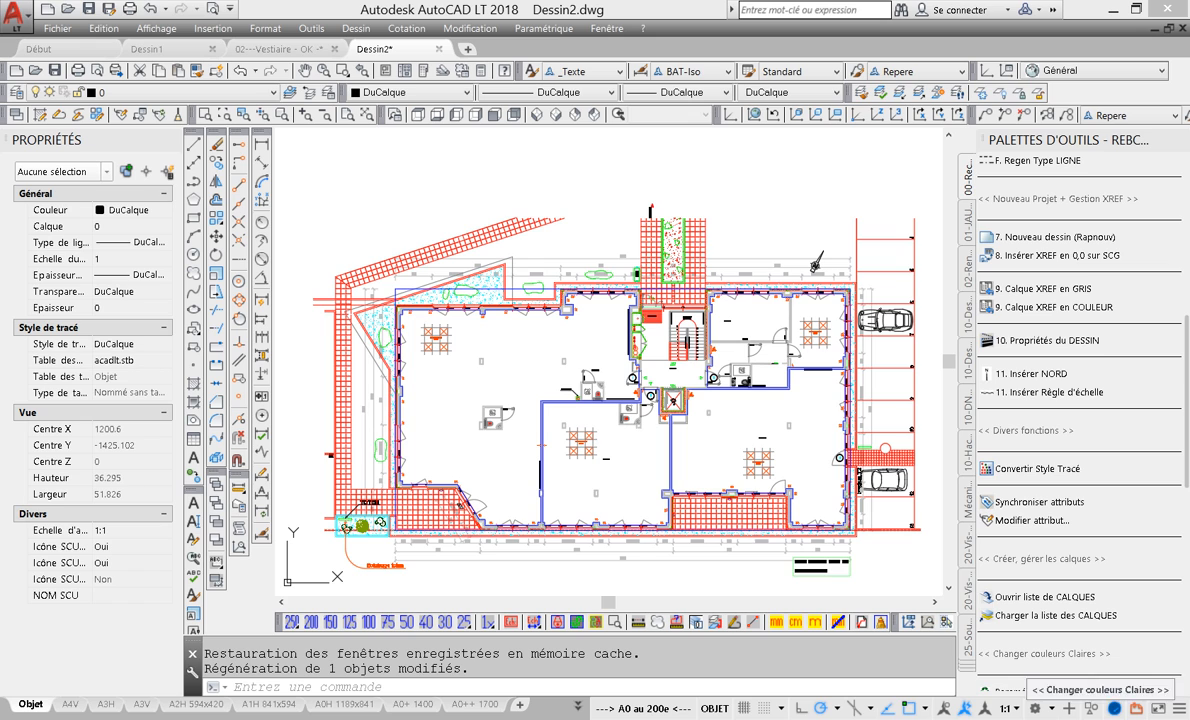
Review the xref scales in the annotation scale list and reapply metres as the drawing unit.
{"action": "left_click", "coordinate": [1004, 707]}
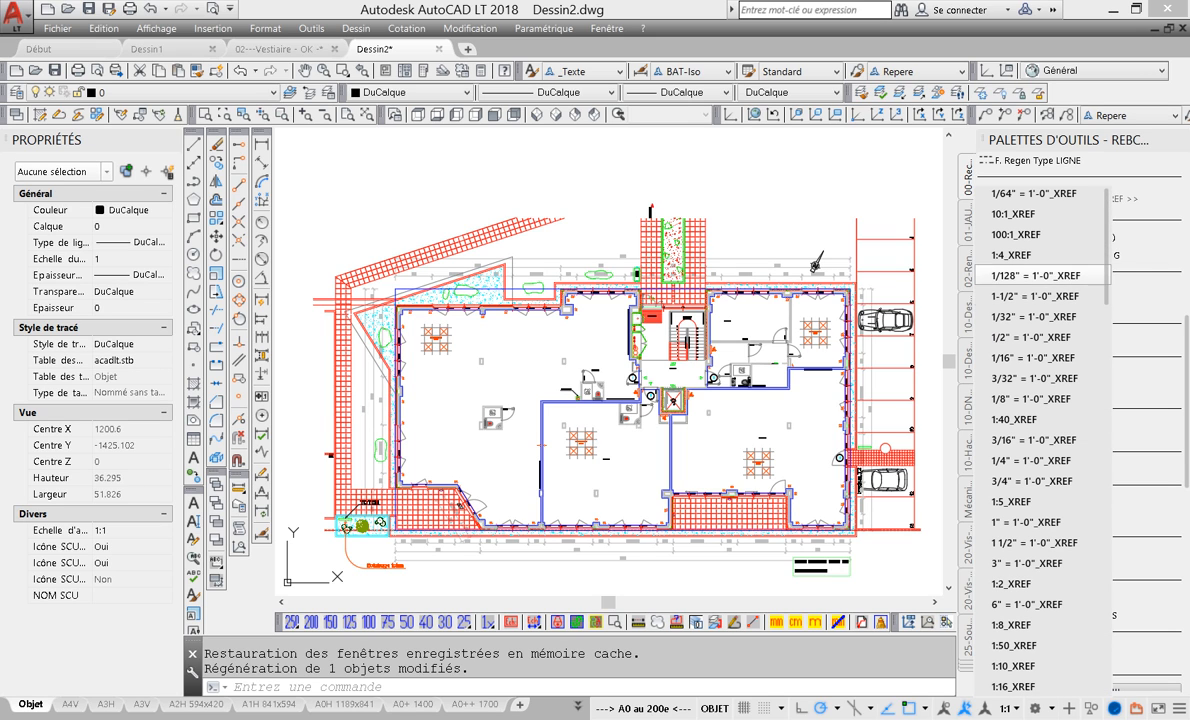
{"action": "left_click_drag", "start_coordinate": [1106, 262], "coordinate": [1106, 616]}
{"action": "left_click", "coordinate": [710, 492]}
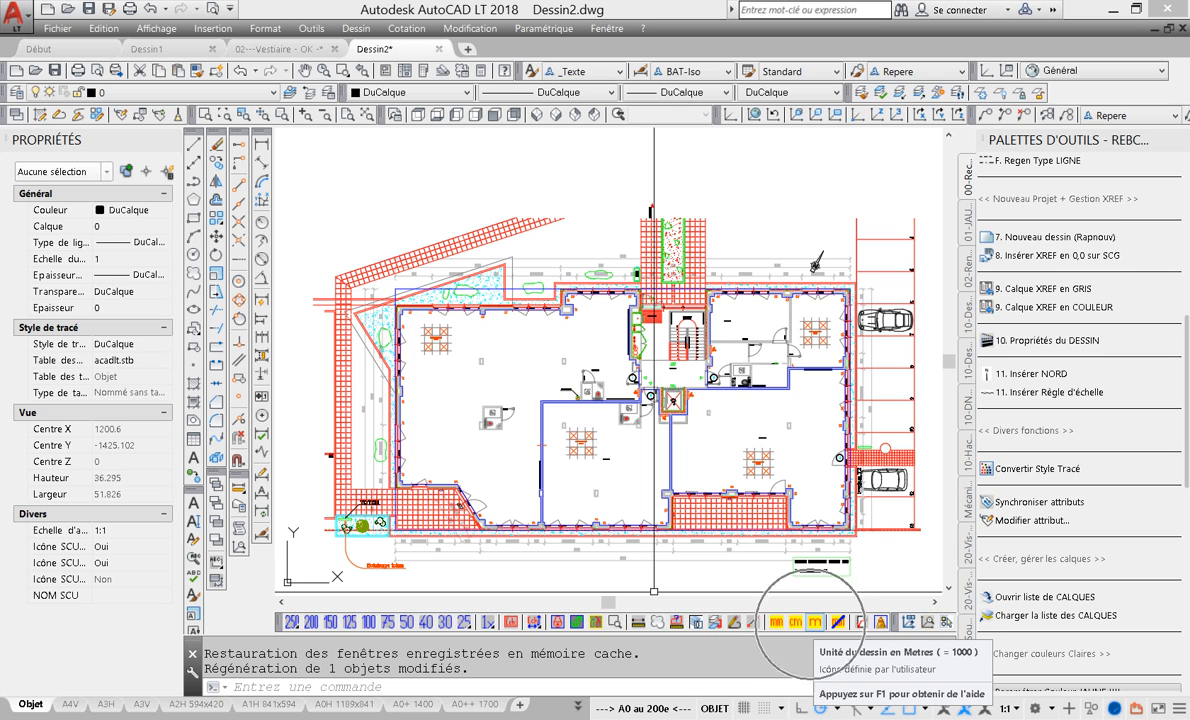
{"action": "left_click", "coordinate": [815, 622]}
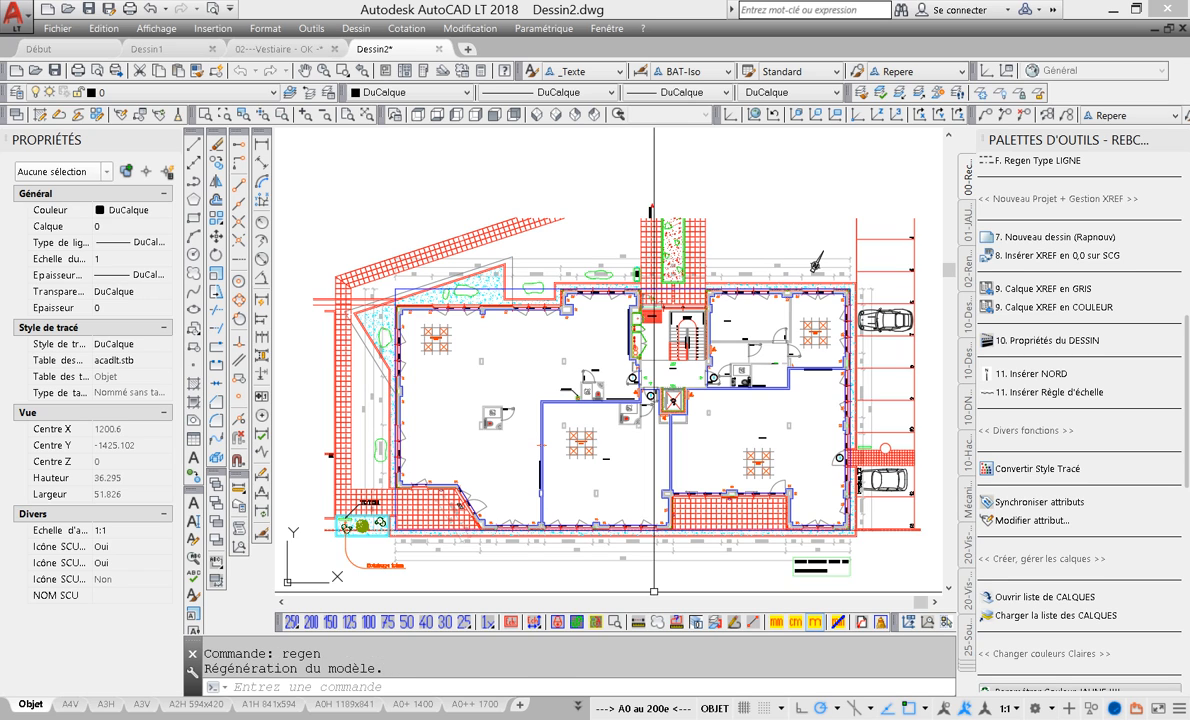
Set the annotation scale in model space to 3/4" = 1'-0"_XREF.
{"action": "left_click", "coordinate": [1006, 708]}
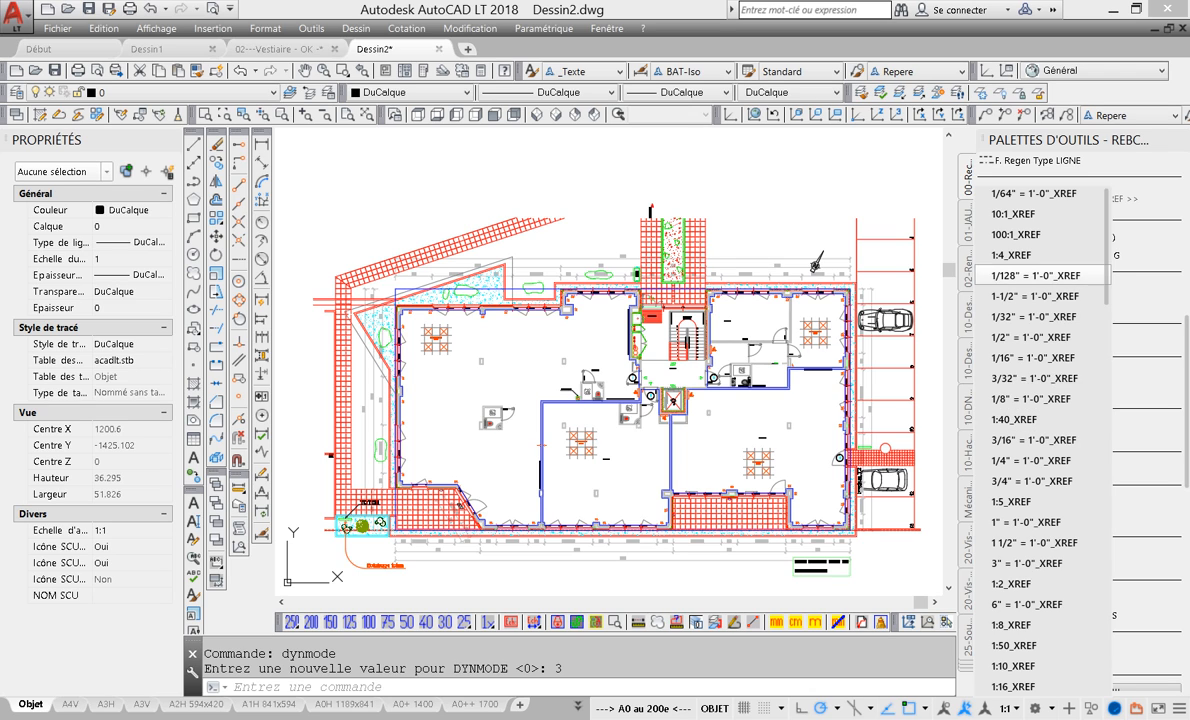
{"action": "left_click", "coordinate": [1035, 481]}
{"action": "key", "text": "Escape"}
{"action": "key", "text": "Escape"}
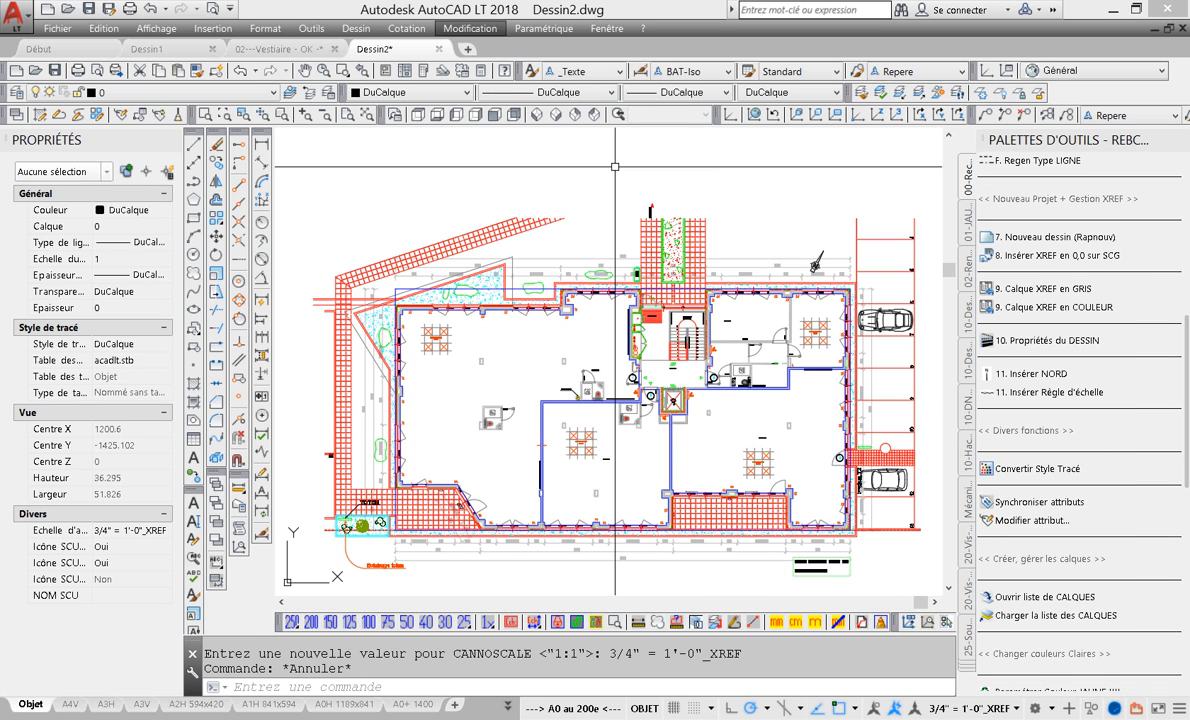
Select every entry in the drawing's scale list, from 1/64" = 1'-0"_XREF to 1/75000, and delete the unused scales.
{"action": "left_click", "coordinate": [266, 28]}
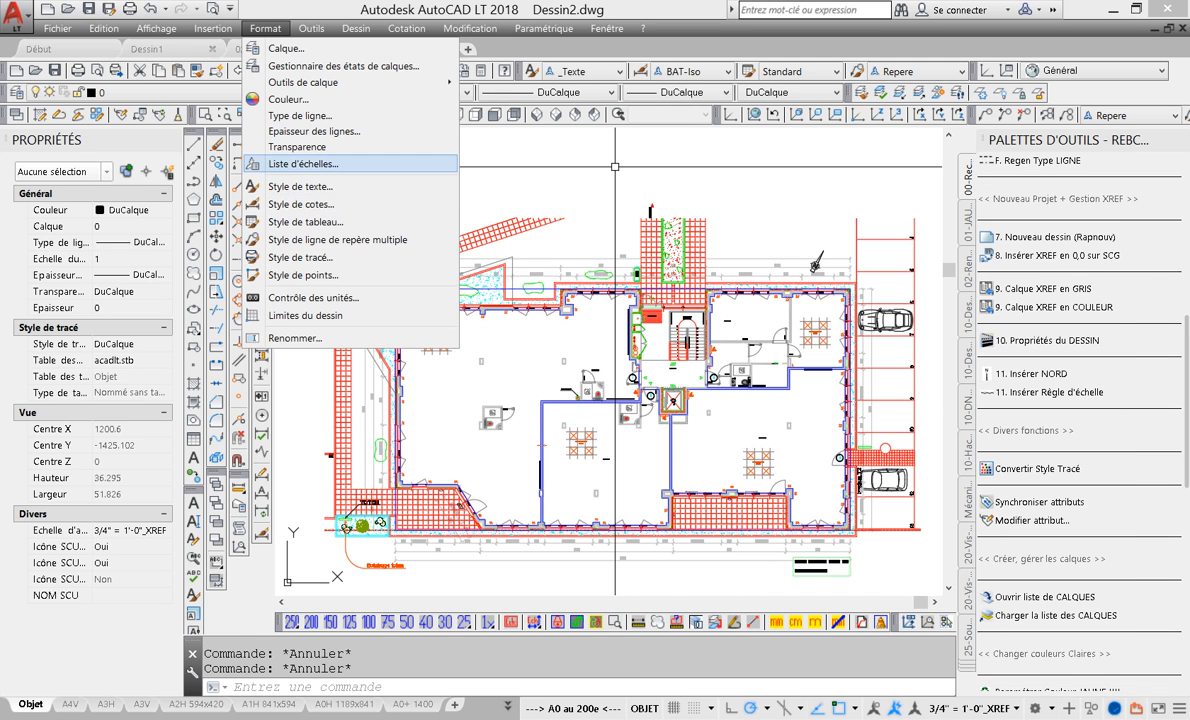
{"action": "left_click", "coordinate": [275, 151]}
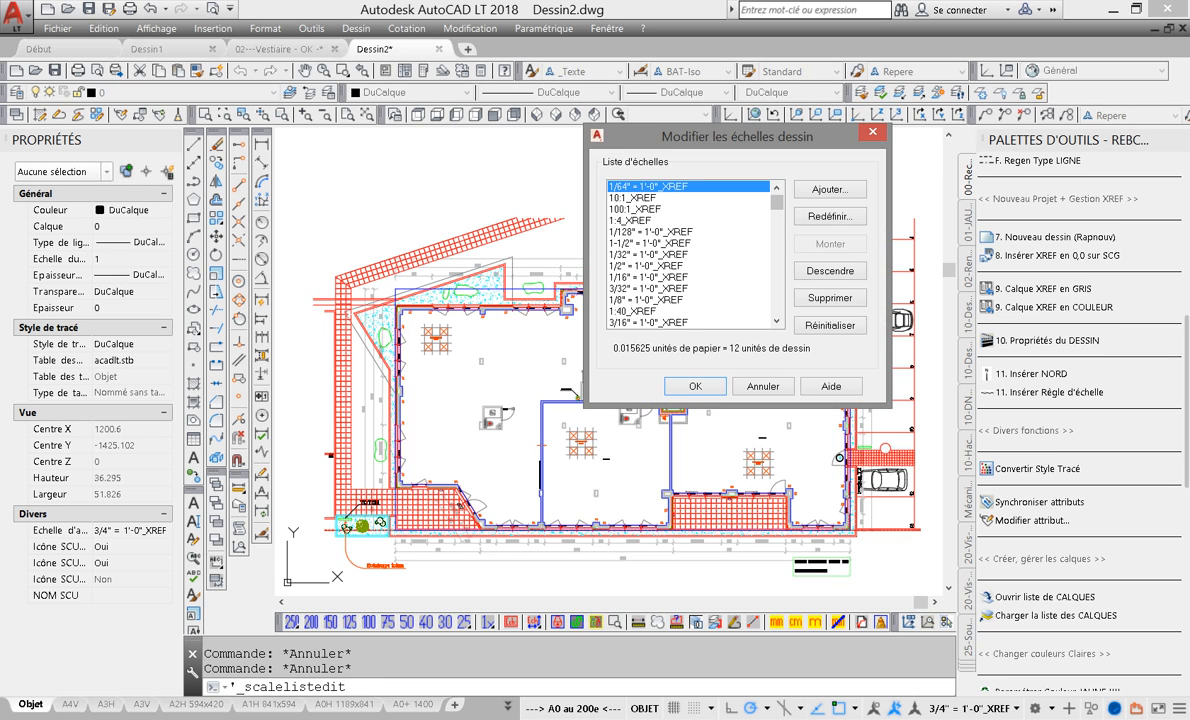
{"action": "scroll", "coordinate": [695, 255], "scroll_direction": "down", "scroll_amount": 15}
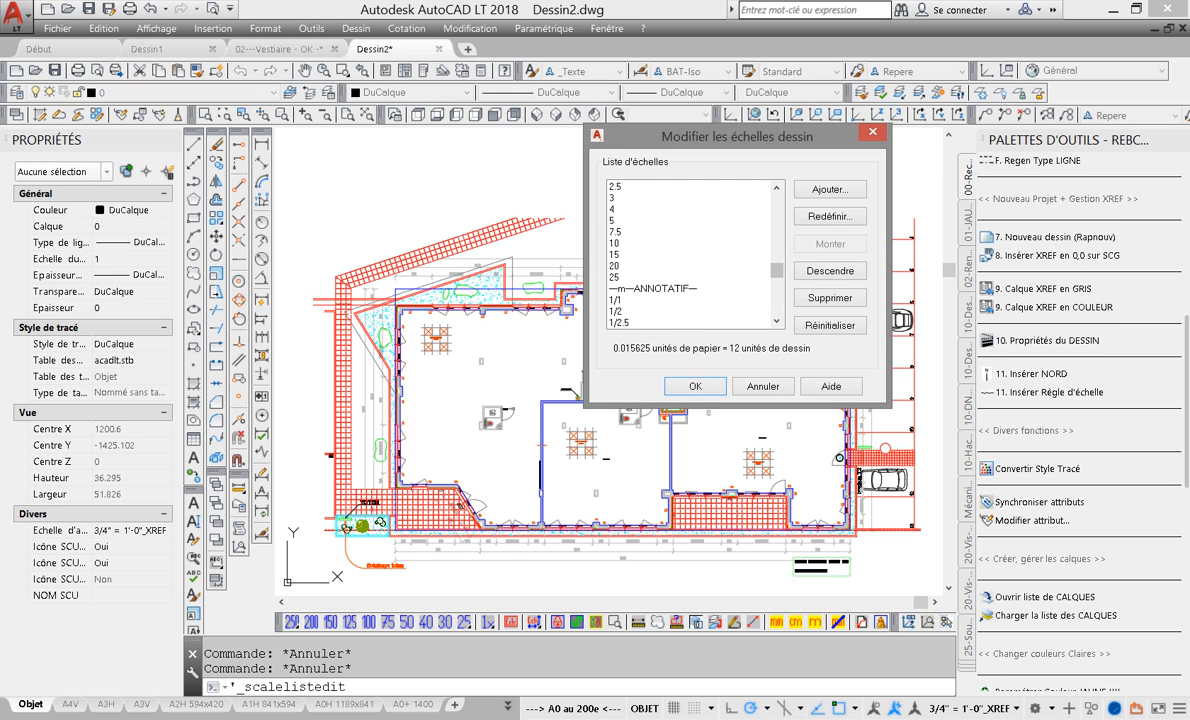
{"action": "scroll", "coordinate": [695, 255], "scroll_direction": "down", "scroll_amount": 8}
{"action": "left_click", "coordinate": [627, 322], "text": "shift"}
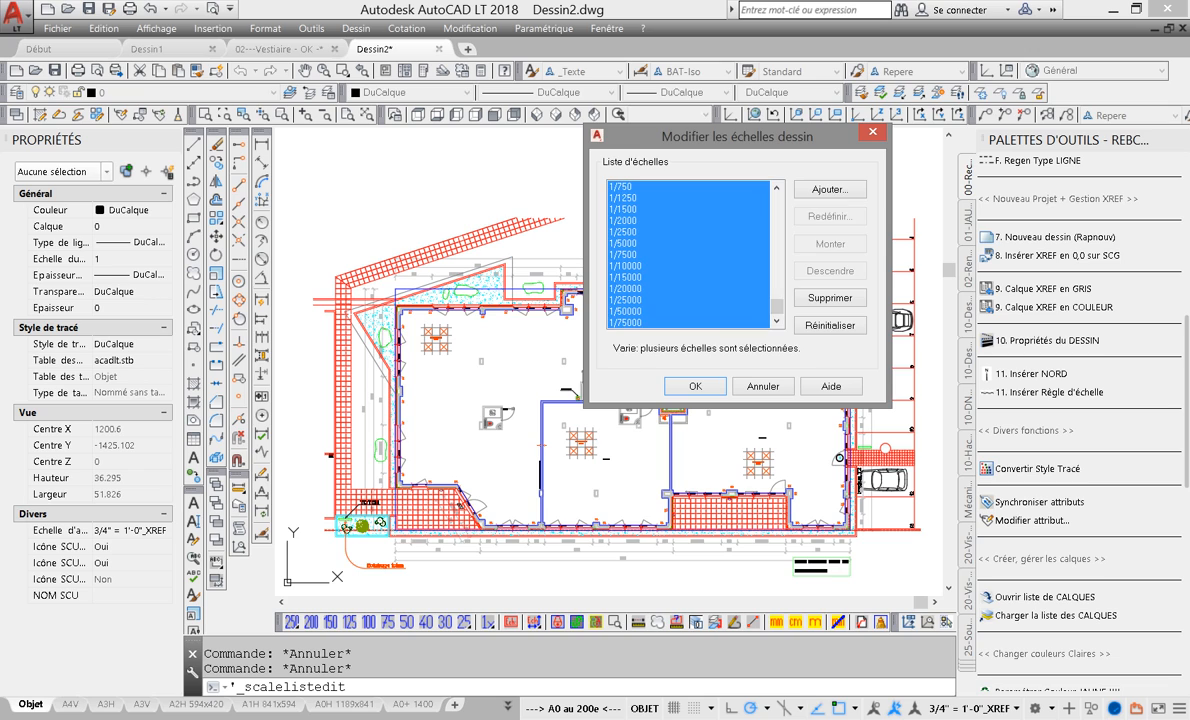
{"action": "left_click", "coordinate": [830, 298]}
{"action": "left_click", "coordinate": [775, 312]}
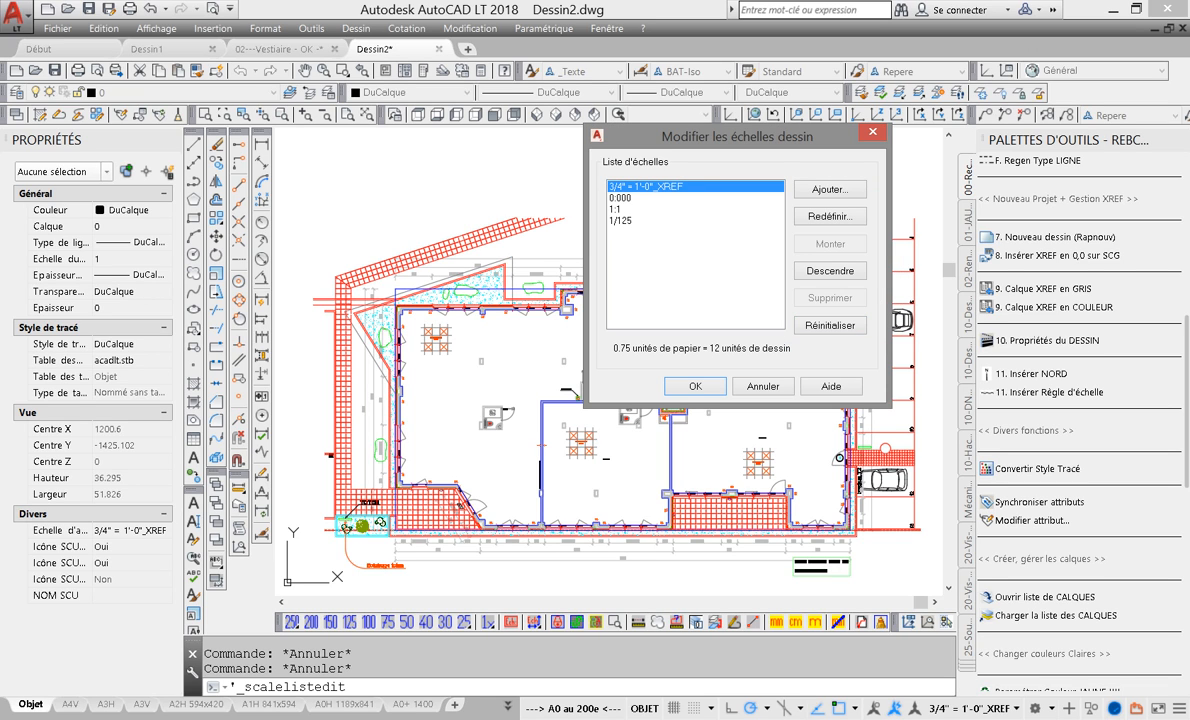
Rename the remaining 3/4" = 1'-0"_XREF scale as "-------".
{"action": "left_click", "coordinate": [646, 187]}
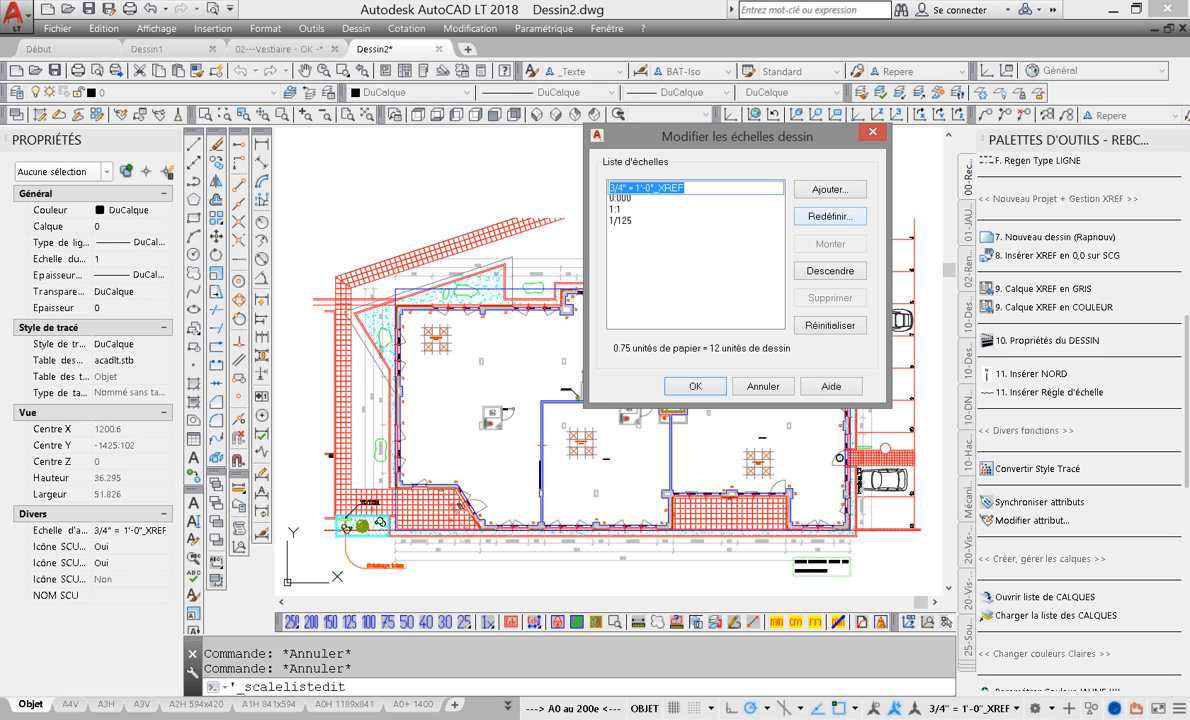
{"action": "key", "text": "BackSpace"}
{"action": "type", "text": "-------"}
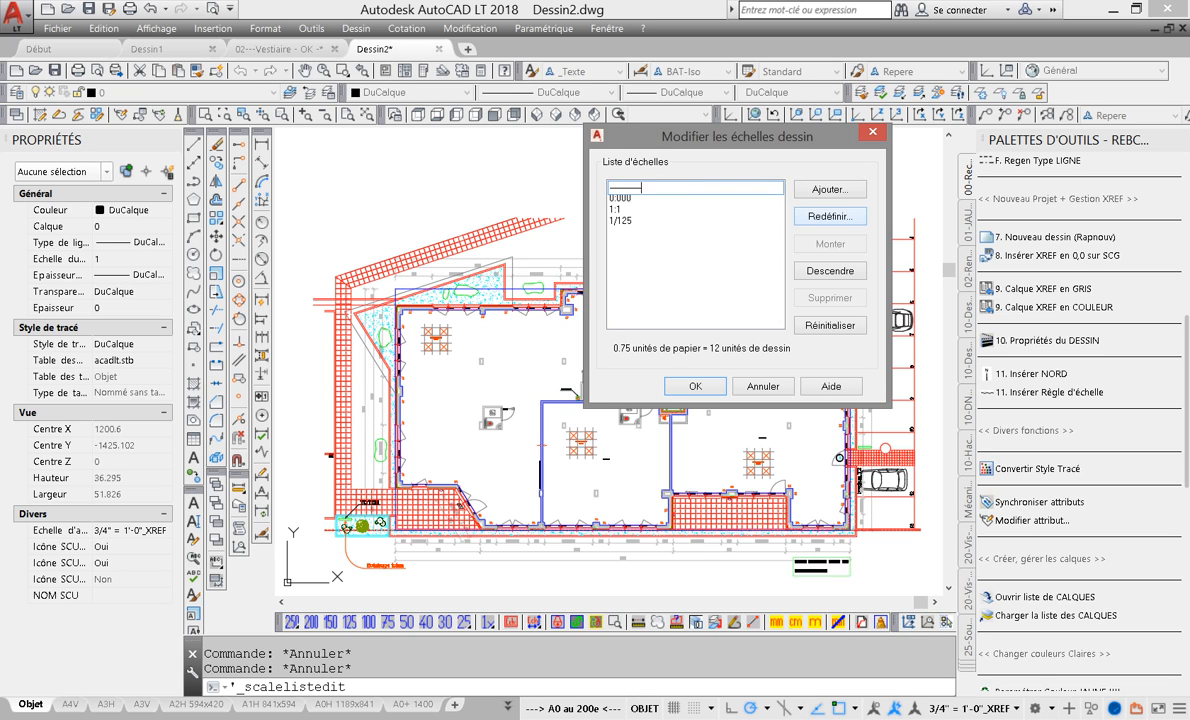
{"action": "key", "text": "Return"}
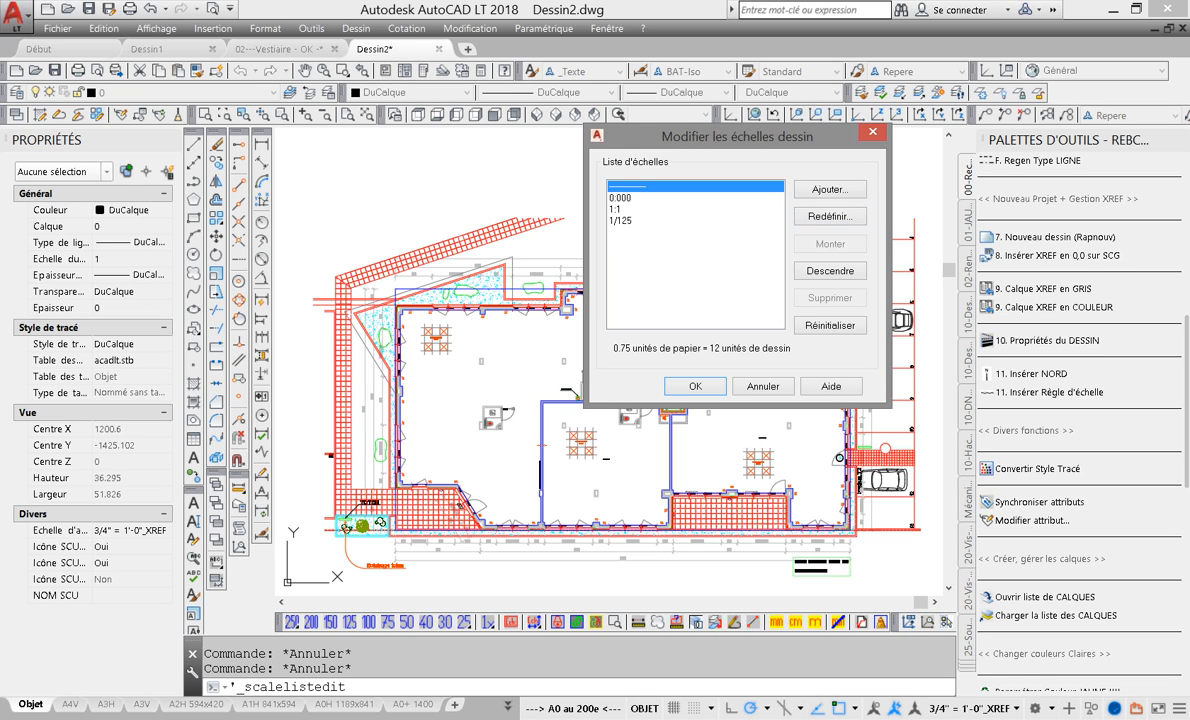
{"action": "key", "text": "Return"}
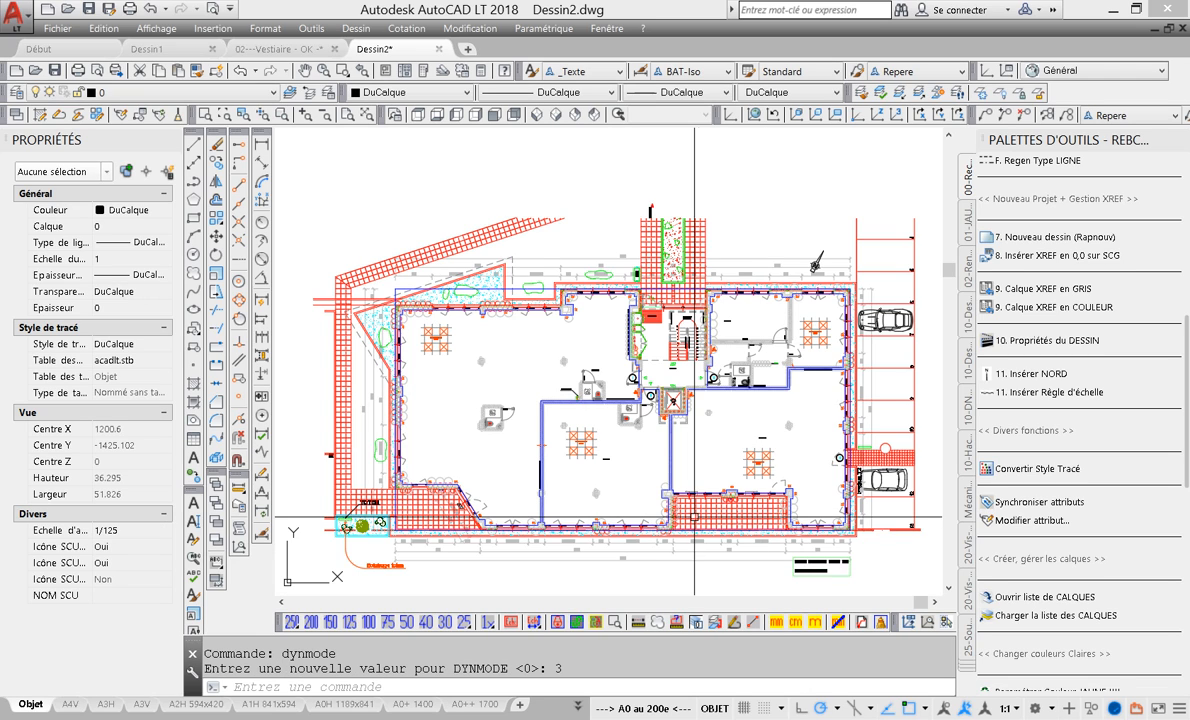
Check the annotation scale list in model space and the title block's scale field on the A3H layout.
{"action": "left_click", "coordinate": [1009, 708]}
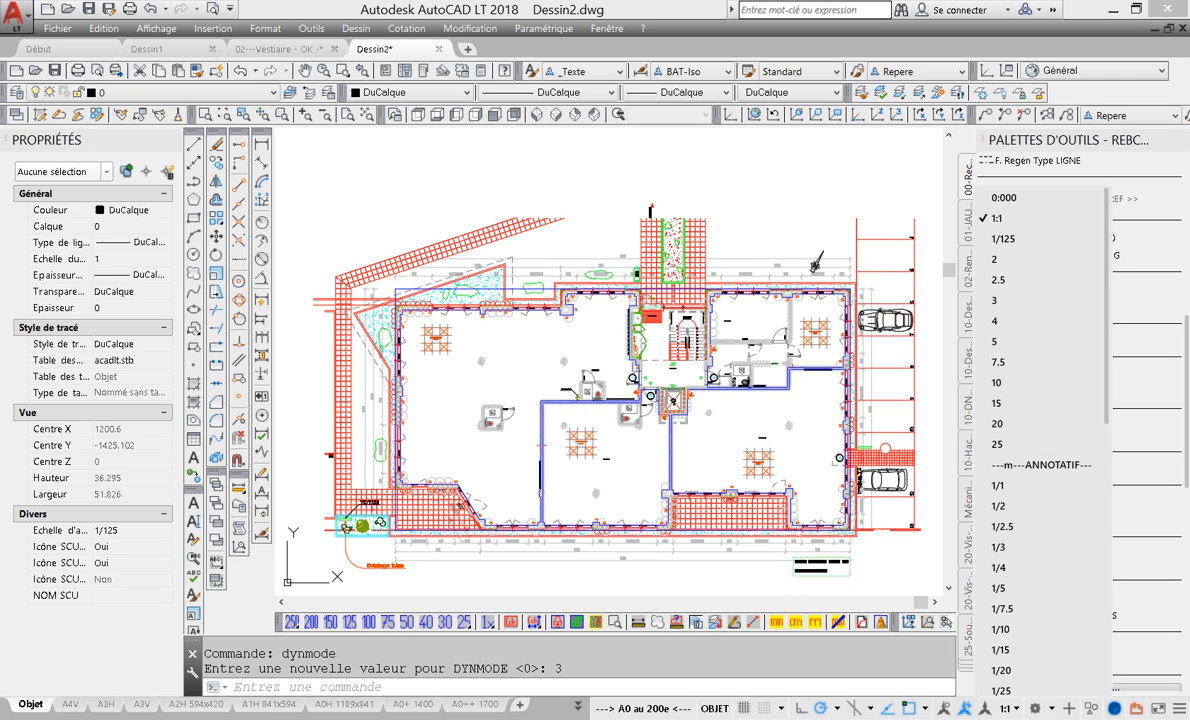
{"action": "scroll", "coordinate": [1045, 440], "scroll_direction": "down", "scroll_amount": 10}
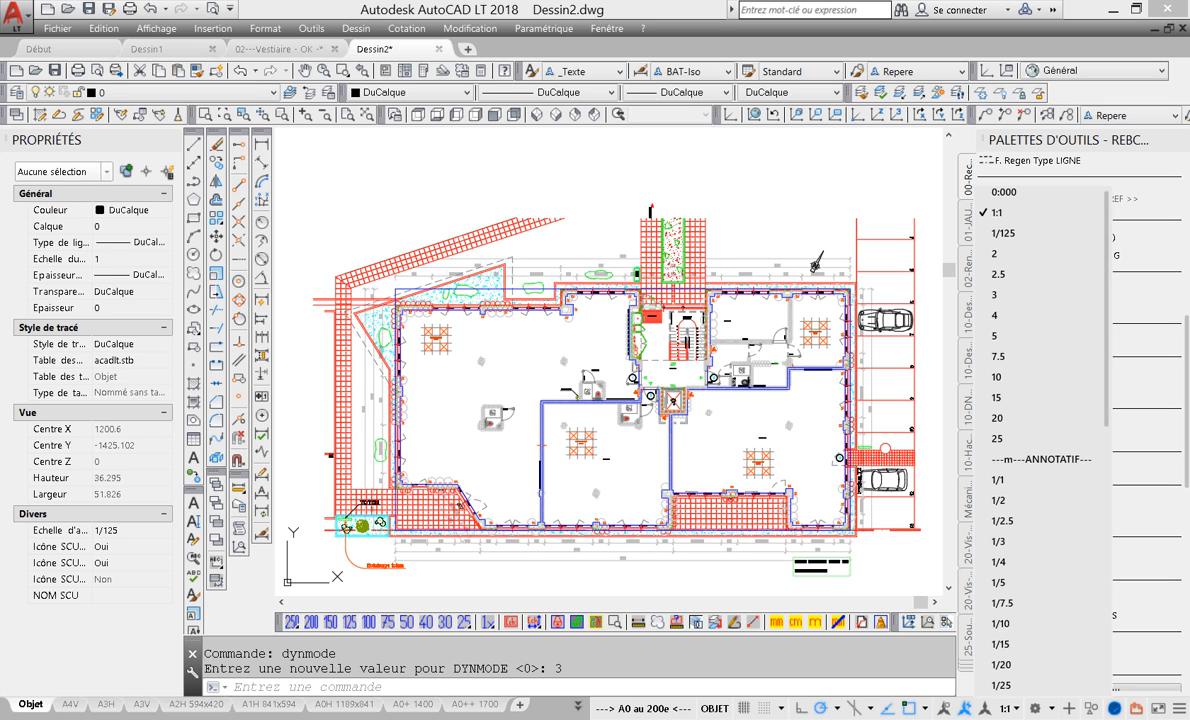
{"action": "scroll", "coordinate": [1045, 440], "scroll_direction": "up", "scroll_amount": 10}
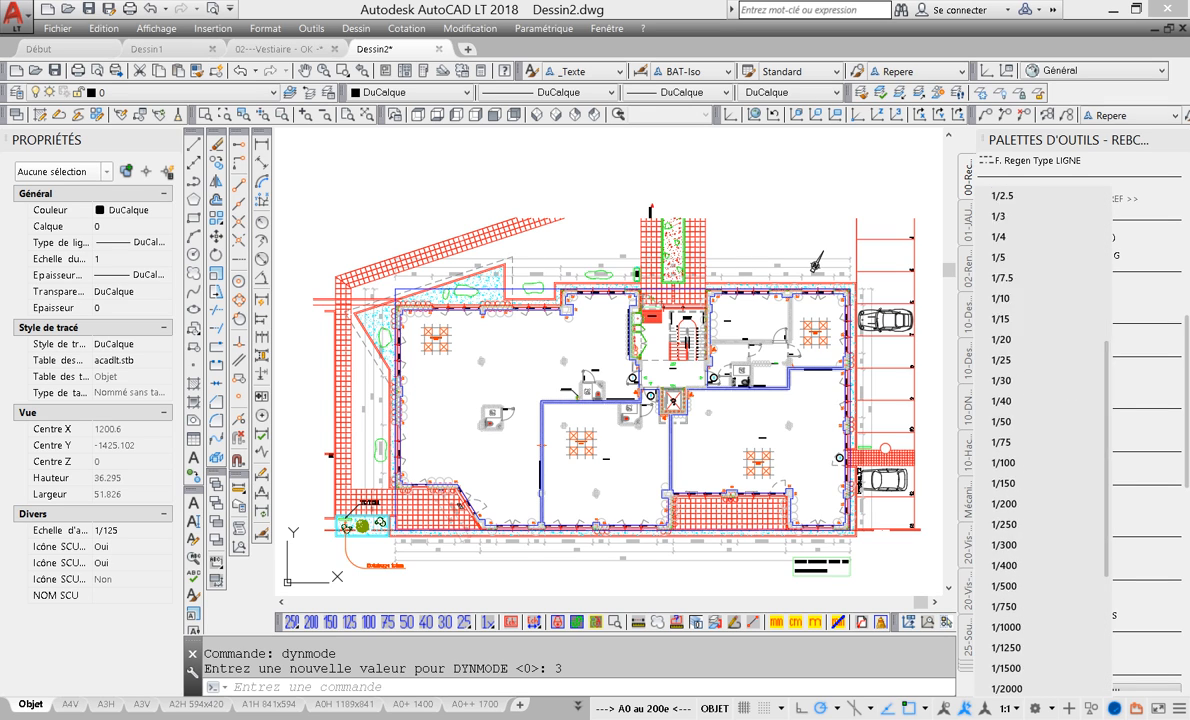
{"action": "key", "text": "Escape"}
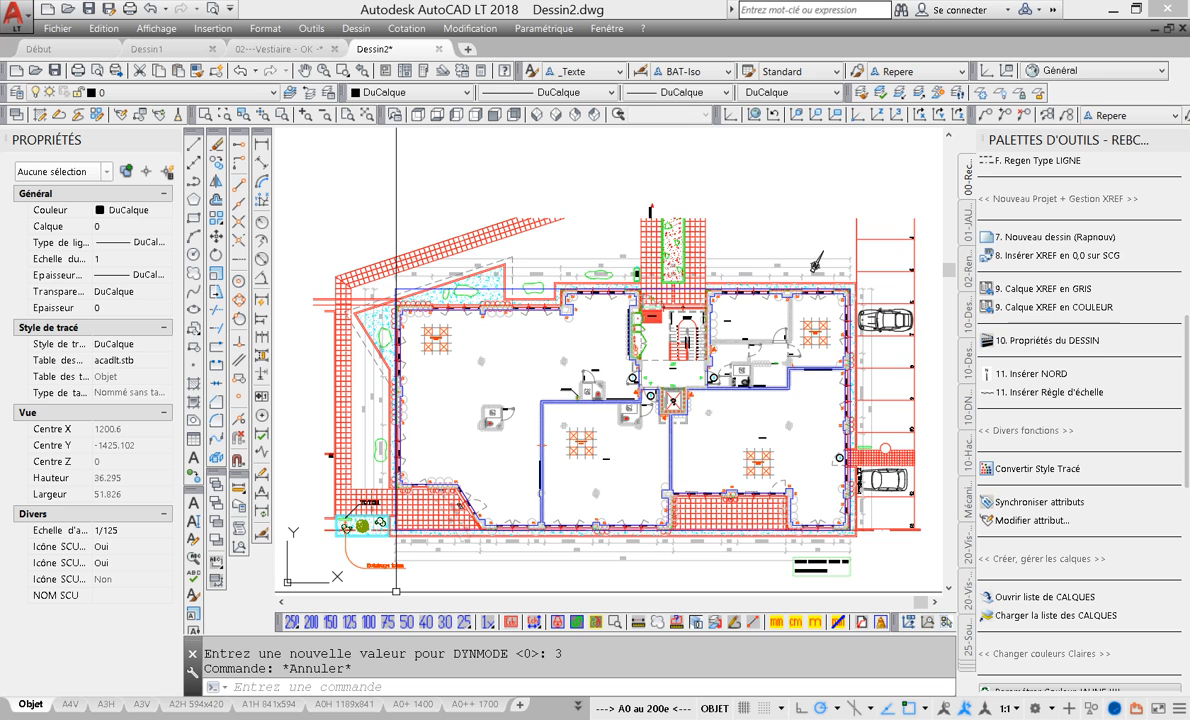
{"action": "left_click", "coordinate": [69, 704]}
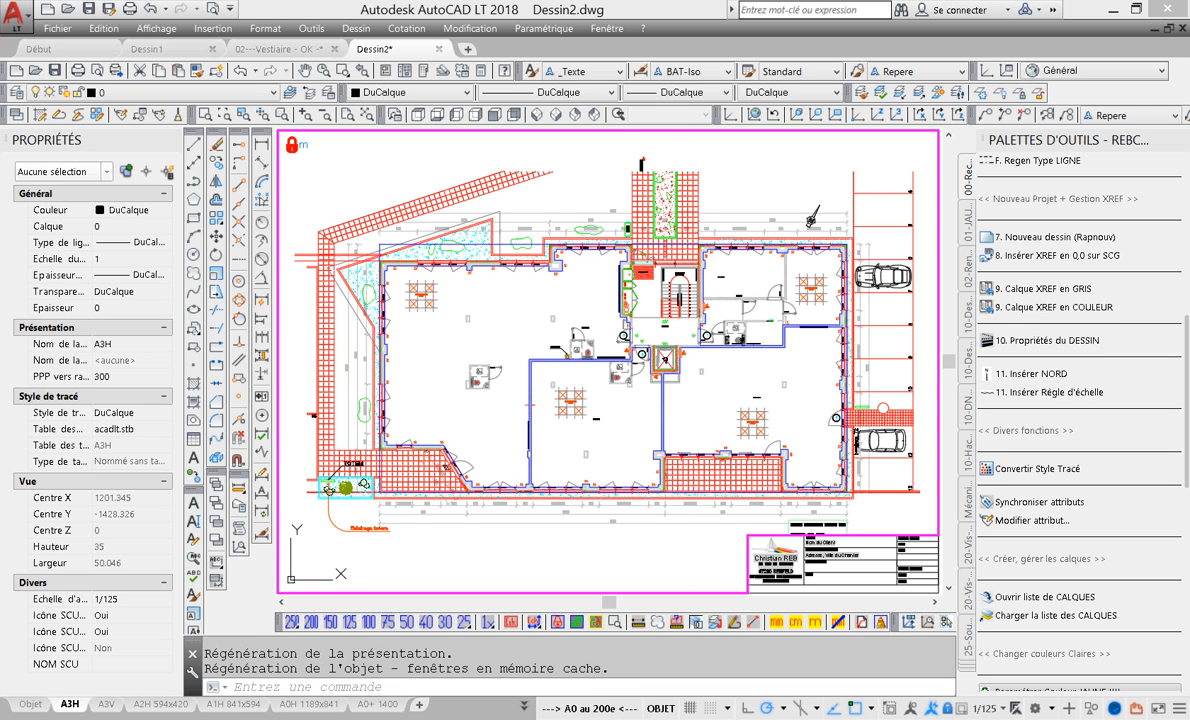
{"action": "scroll", "coordinate": [934, 549], "scroll_direction": "up", "scroll_amount": 6}
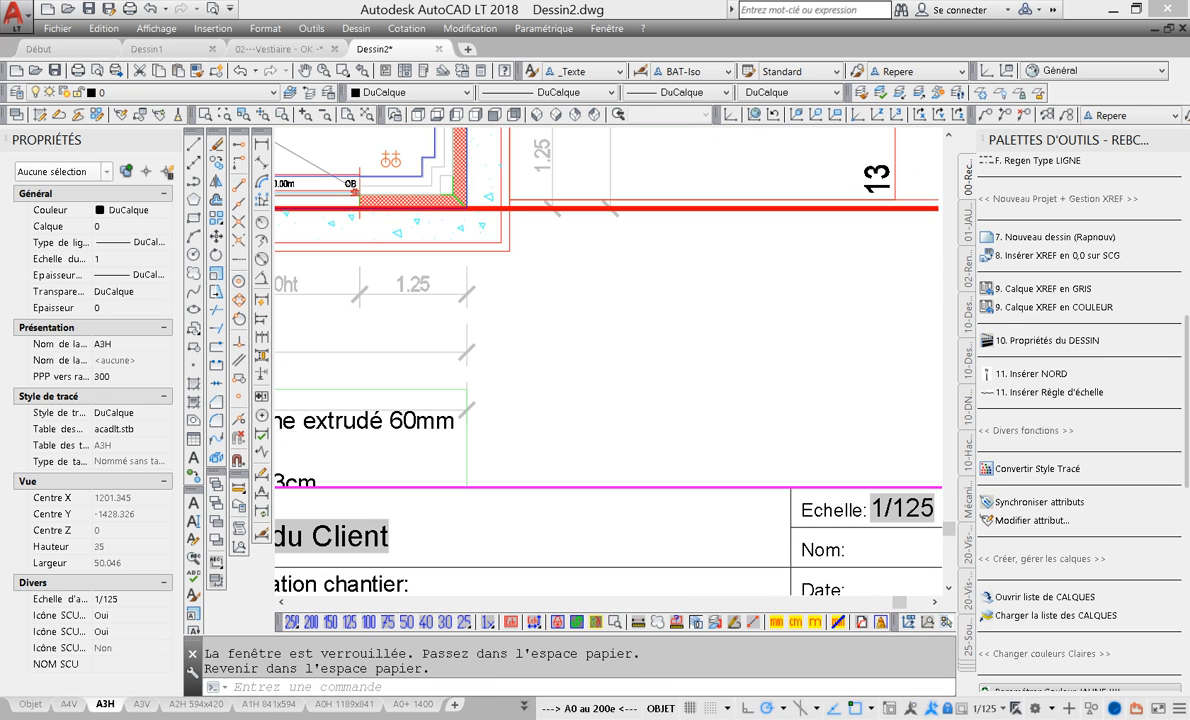
{"action": "scroll", "coordinate": [934, 549], "scroll_direction": "down", "scroll_amount": 6}
{"action": "middle_click", "coordinate": [851, 441]}
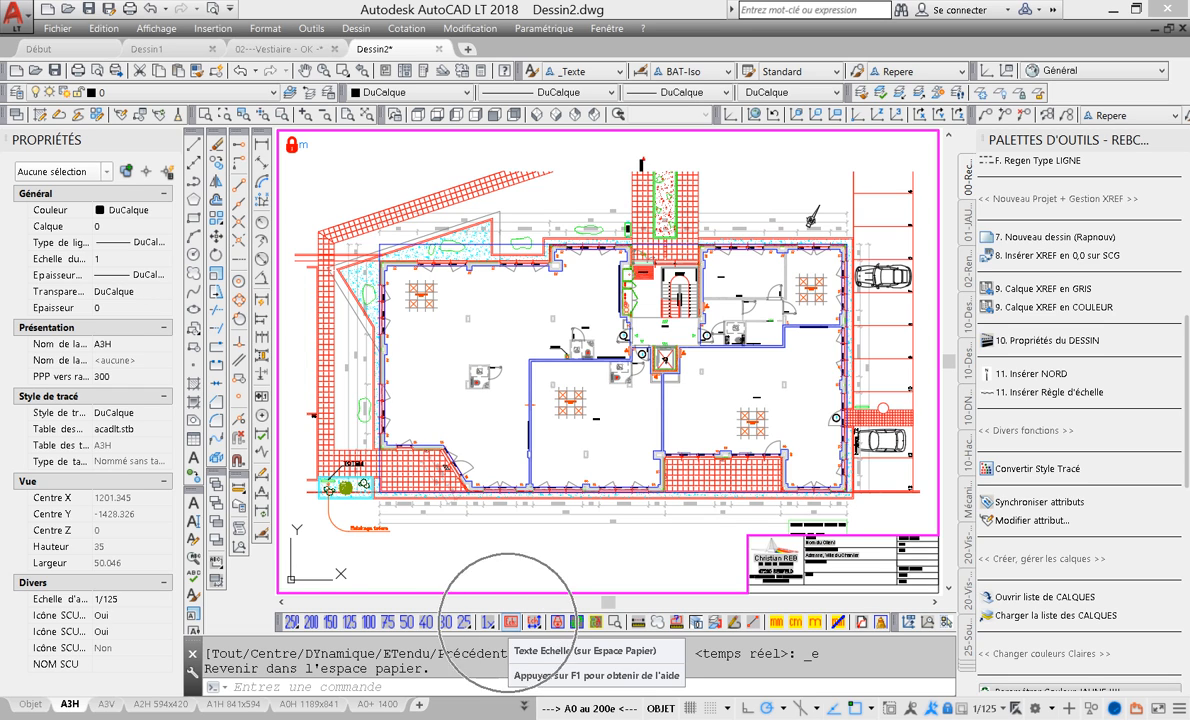
Place an "Echelle: 1/125" scale text in paper space below the plan, beside the title block.
{"action": "left_click", "coordinate": [510, 621]}
{"action": "left_click", "coordinate": [645, 539]}
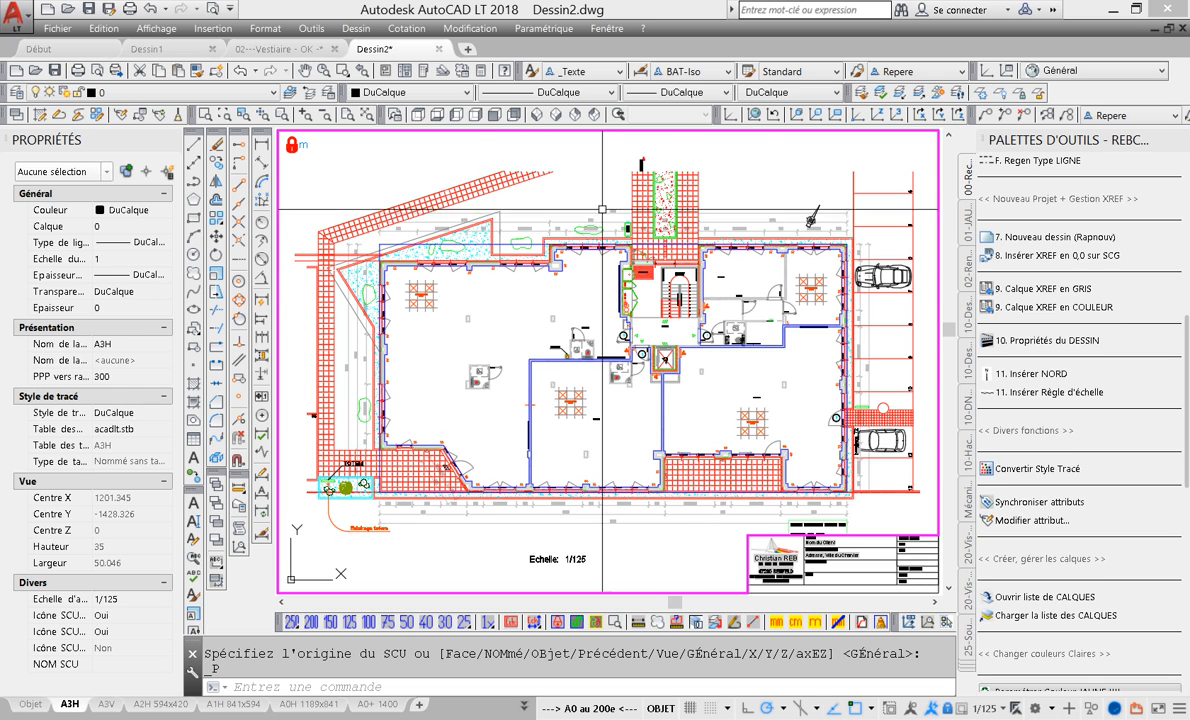
{"action": "key", "text": "Return"}
Move the external reference of the architectural plan to the layer xref.
{"action": "left_click", "coordinate": [675, 289]}
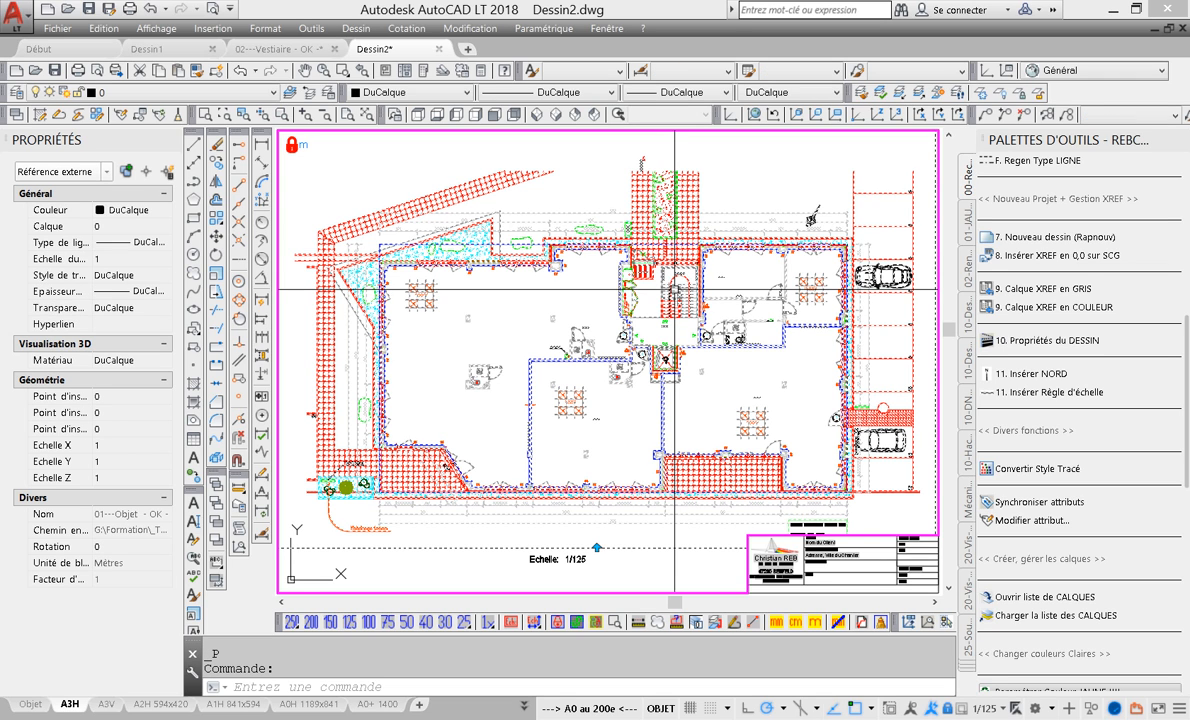
{"action": "left_click", "coordinate": [180, 92]}
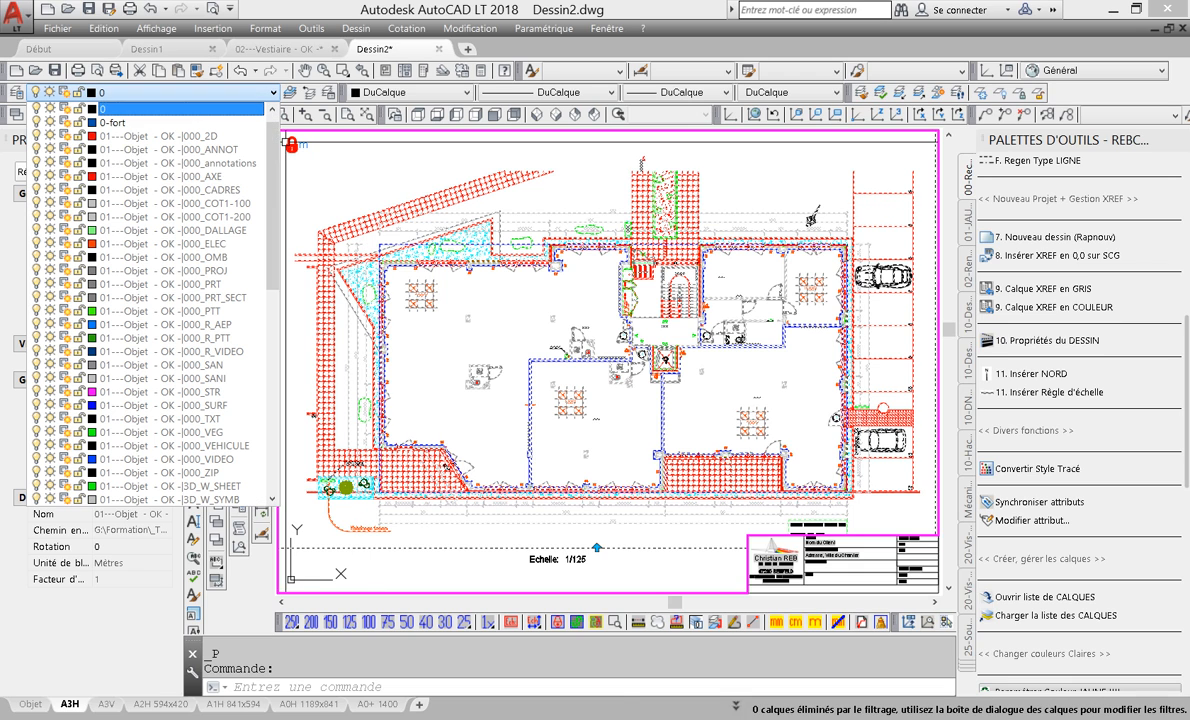
{"action": "scroll", "coordinate": [165, 300], "scroll_direction": "down", "scroll_amount": 10}
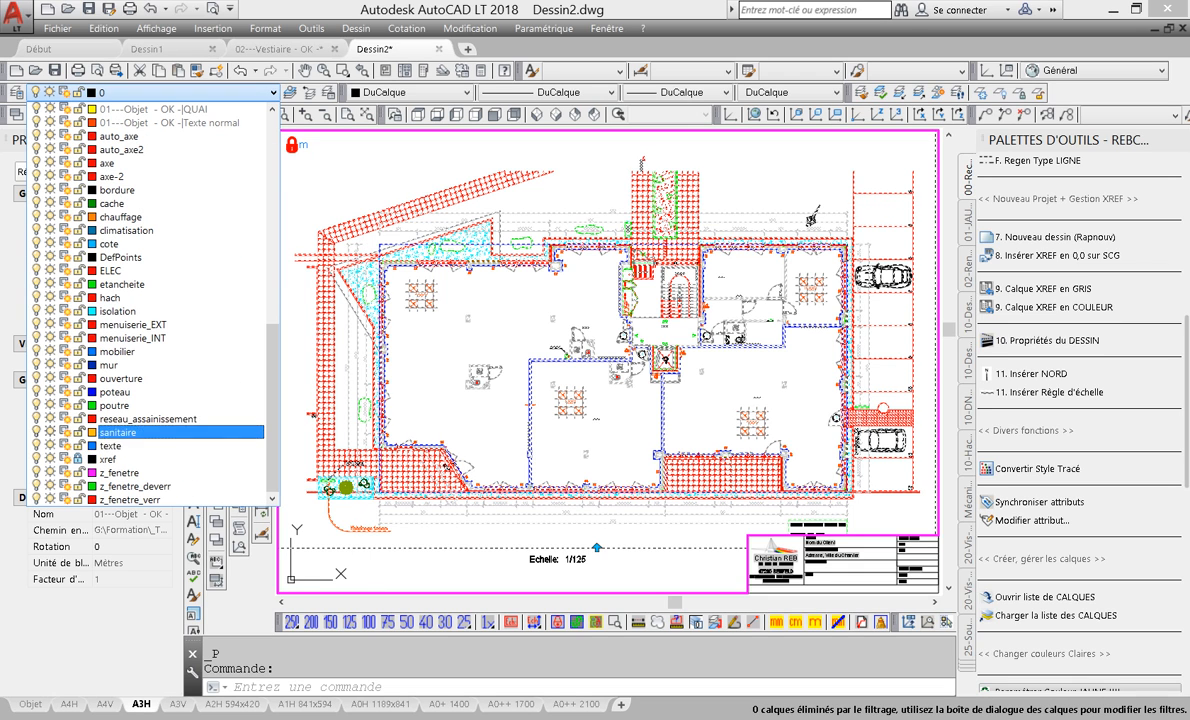
{"action": "left_click", "coordinate": [110, 459]}
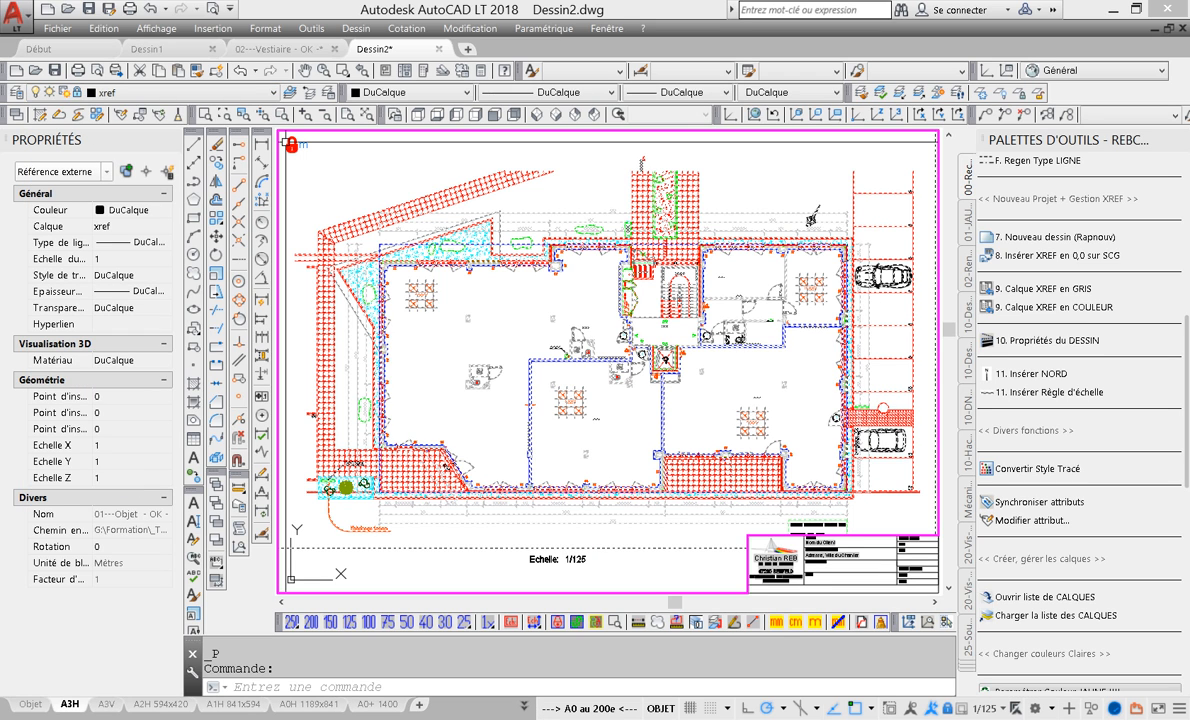
Try to delete the xref plan from its locked layer with a crossing selection.
{"action": "left_click", "coordinate": [594, 174]}
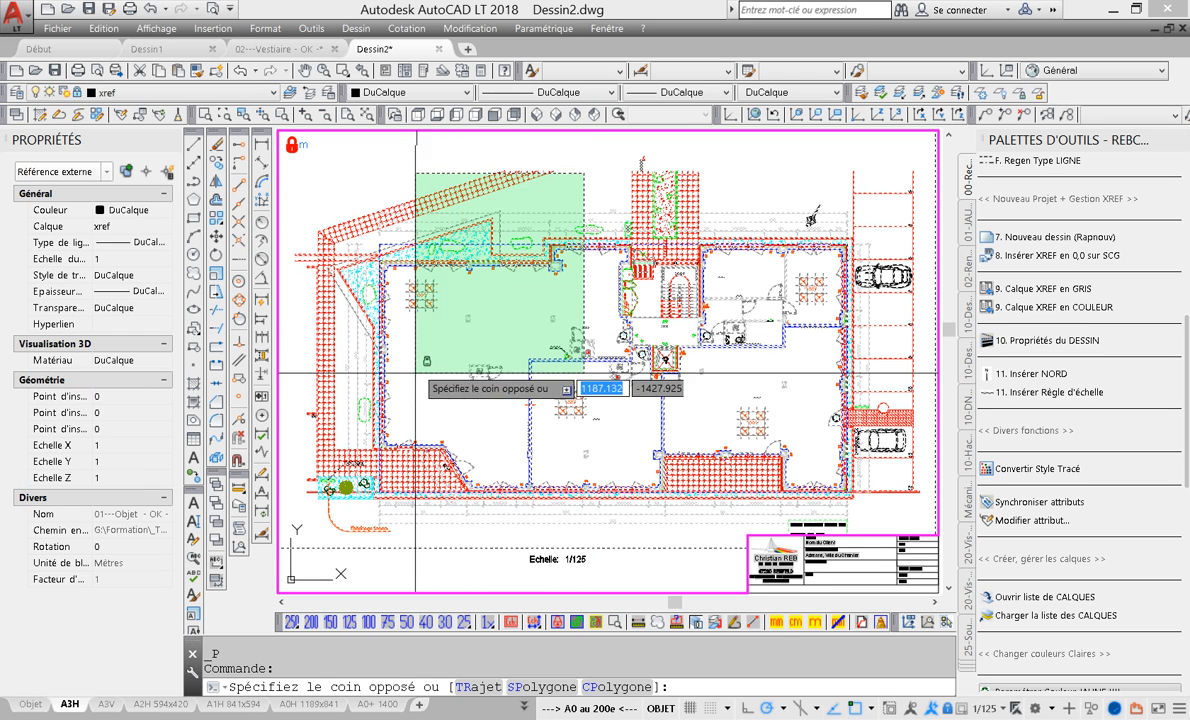
{"action": "left_click", "coordinate": [396, 366]}
{"action": "key", "text": "Delete"}
{"action": "left_click", "coordinate": [453, 267]}
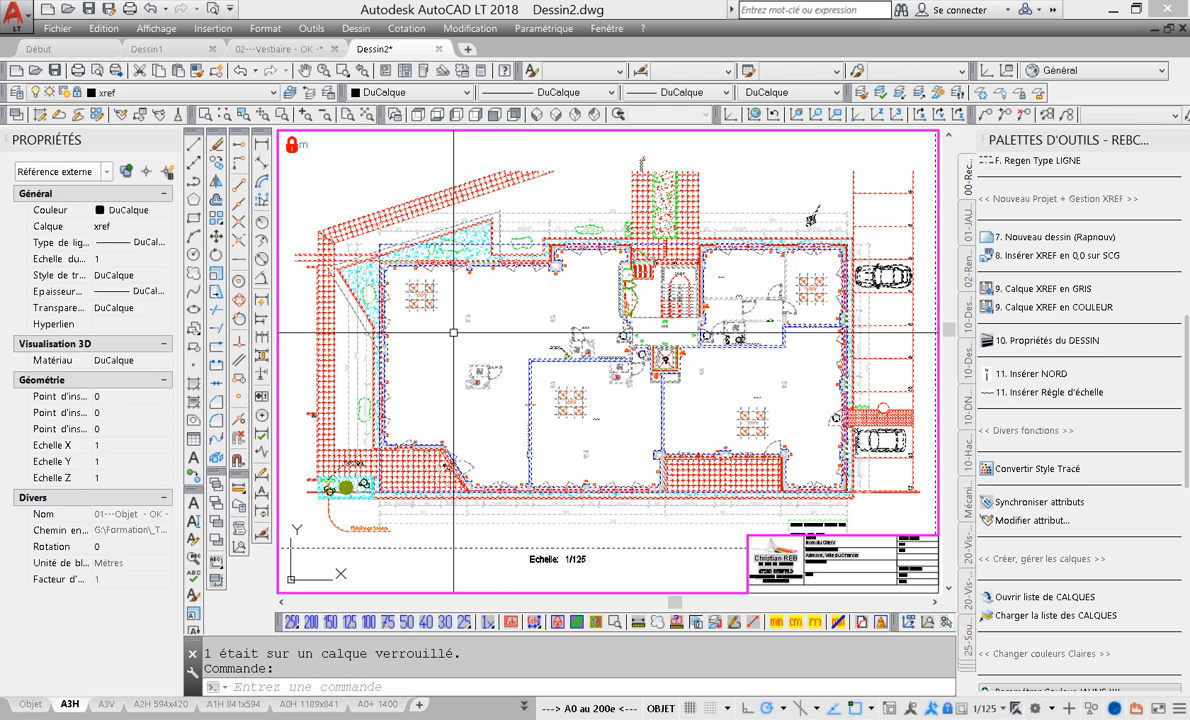
{"action": "key", "text": "Escape"}
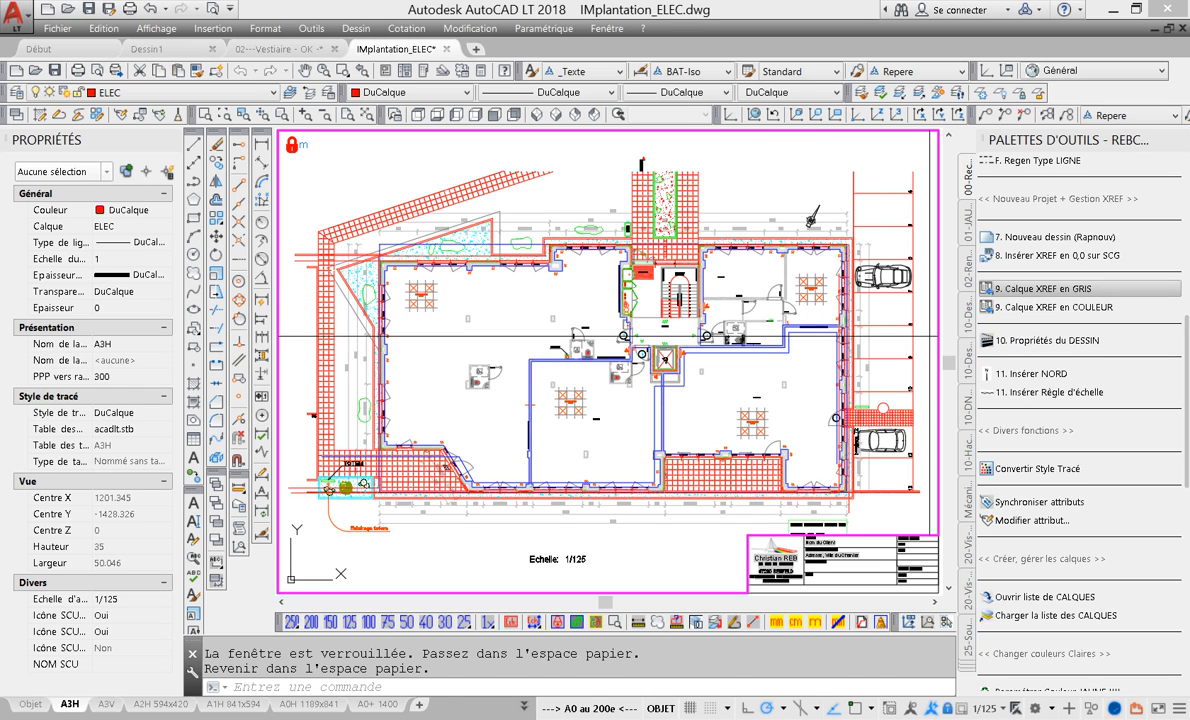
Add a plot style named XREF to the acadlt.stb plot style table.
{"action": "left_click", "coordinate": [1035, 290]}
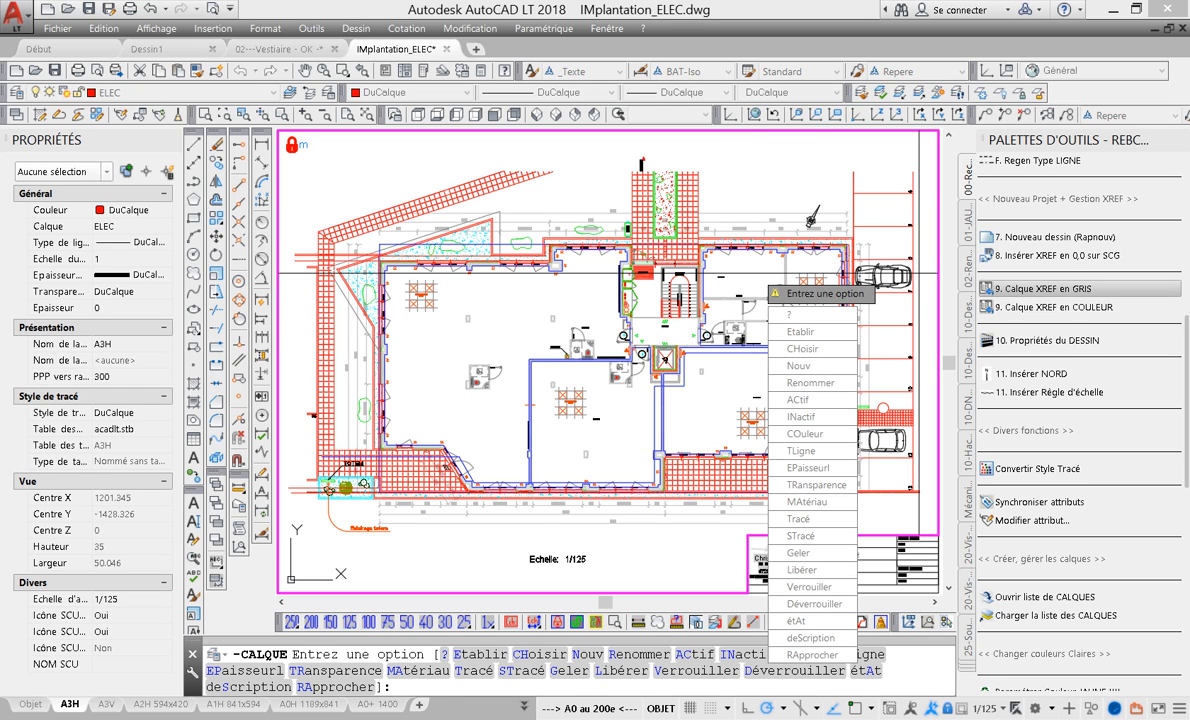
{"action": "key", "text": "Escape"}
{"action": "left_click", "coordinate": [265, 28]}
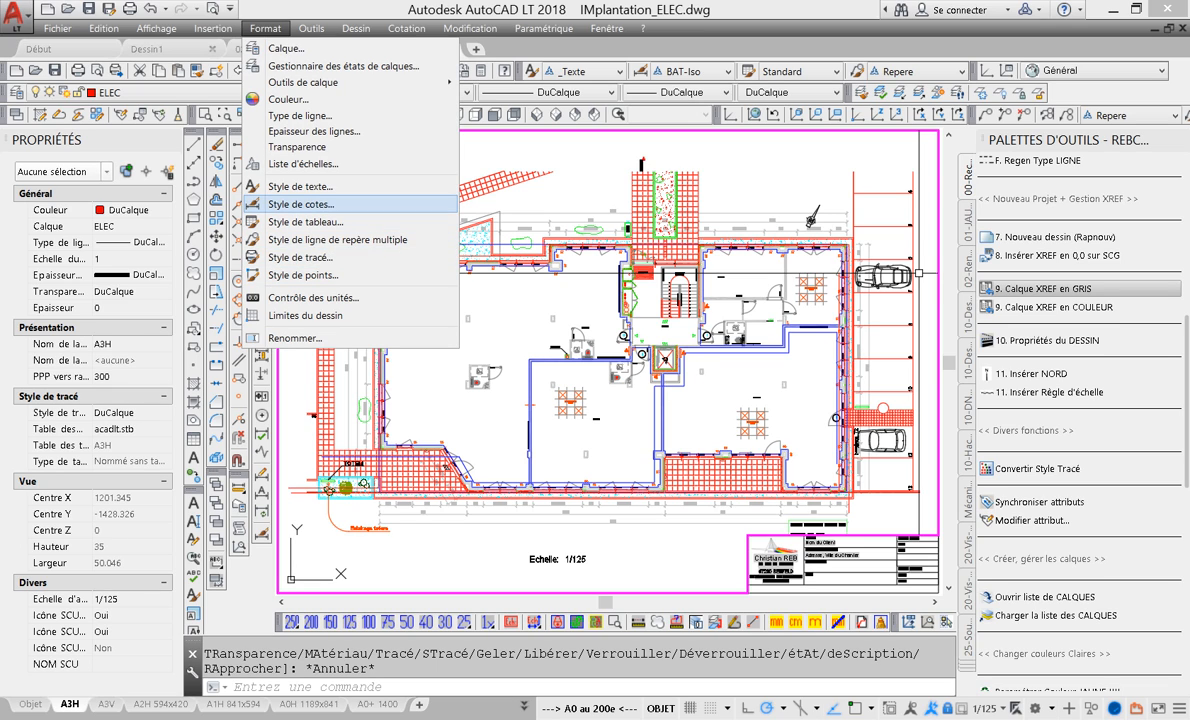
{"action": "key", "text": "ctrl"}
{"action": "key", "text": "ctrl"}
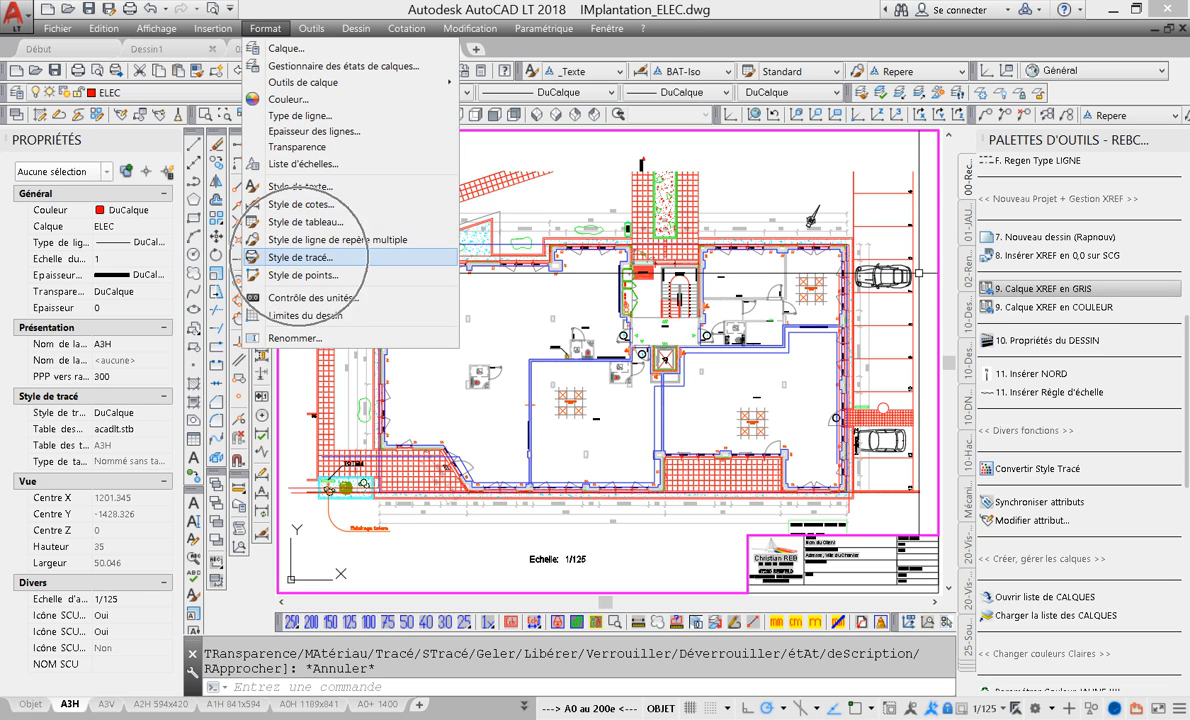
{"action": "left_click", "coordinate": [278, 255]}
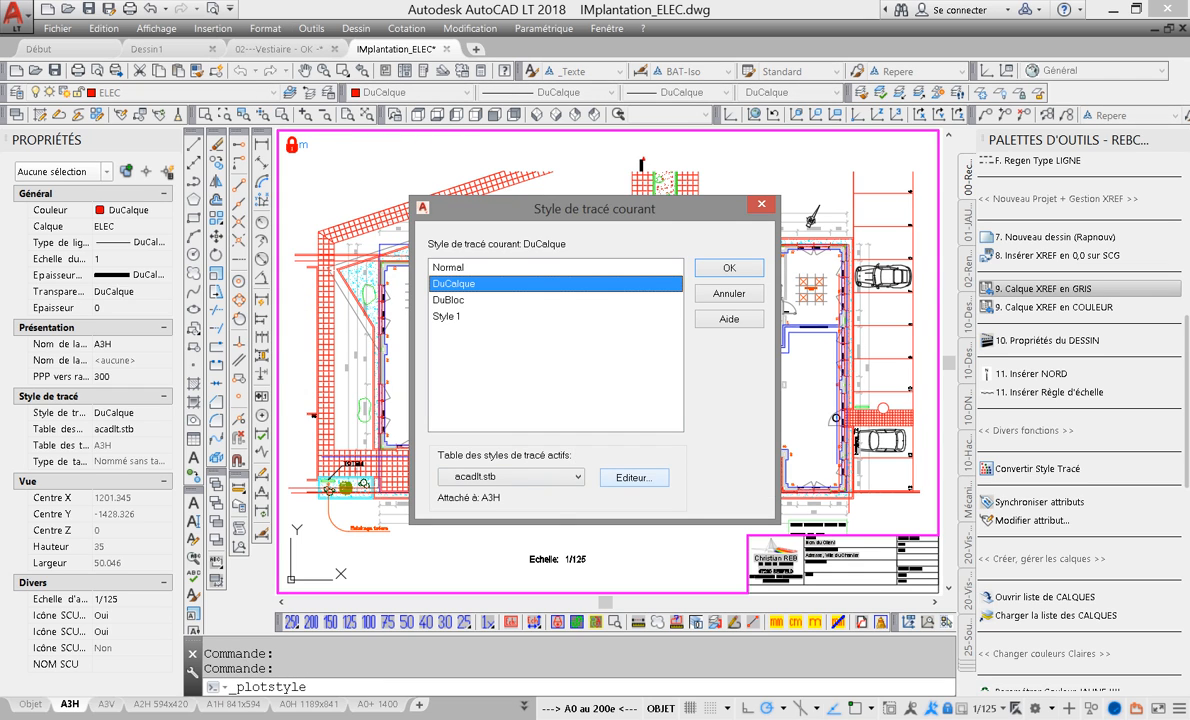
{"action": "left_click", "coordinate": [634, 477]}
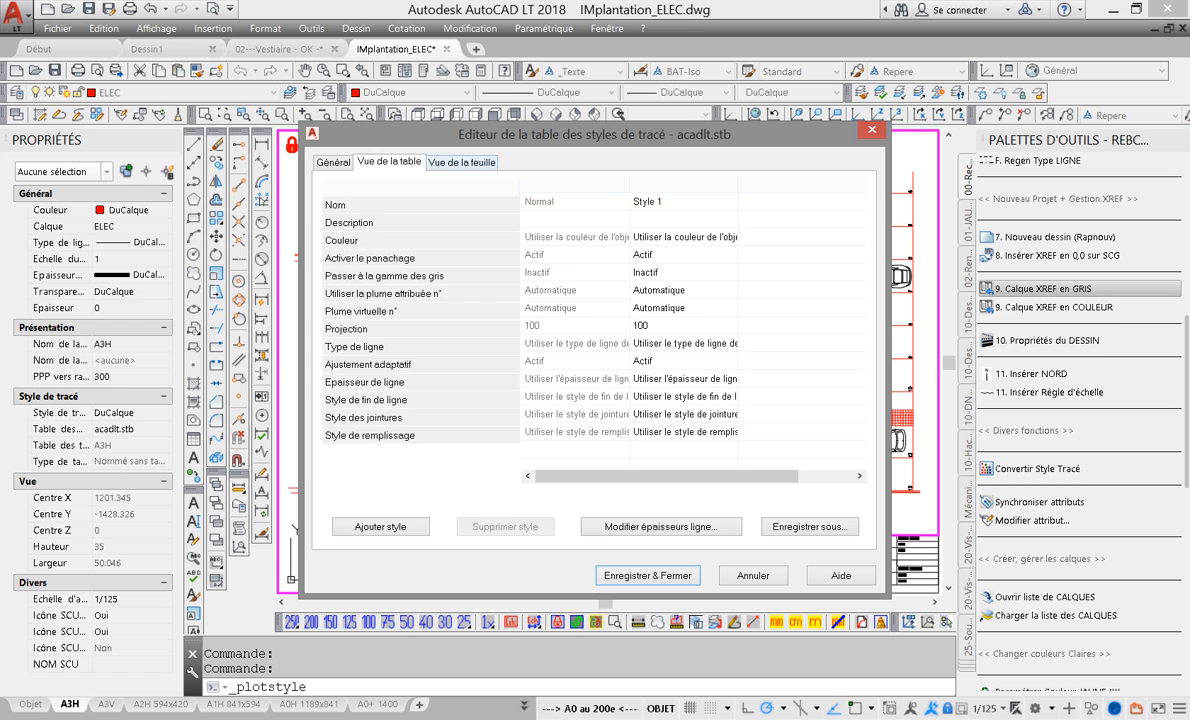
{"action": "left_click", "coordinate": [462, 162]}
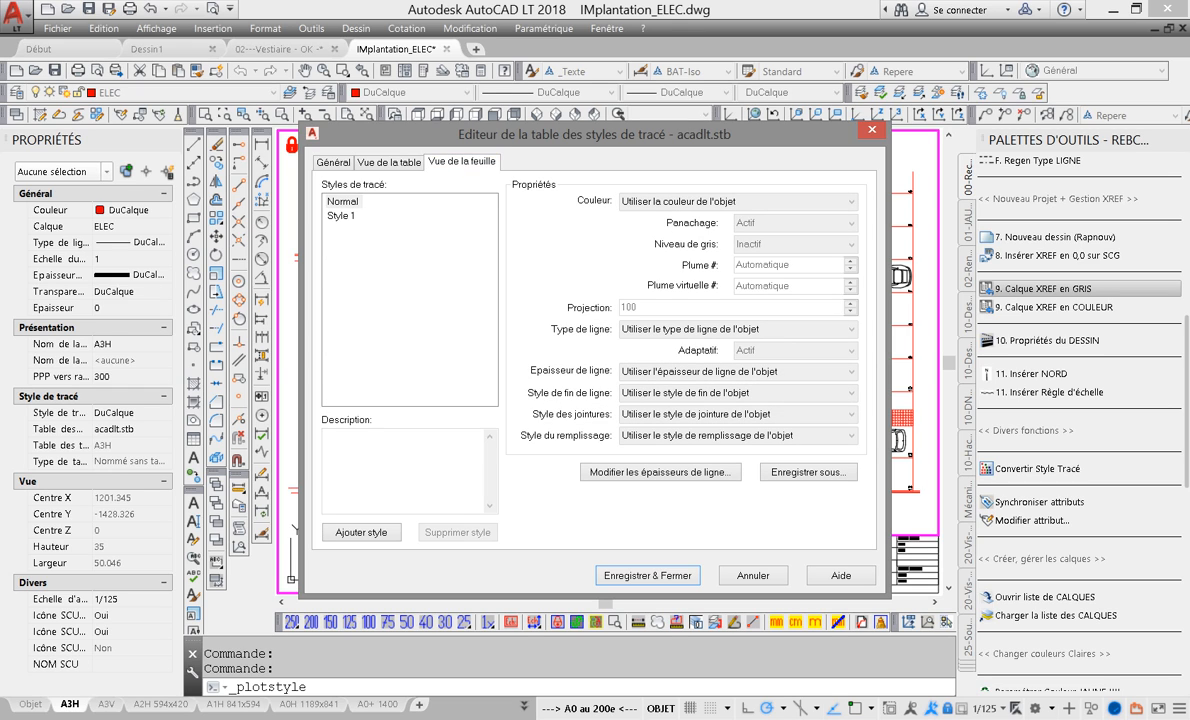
{"action": "left_click", "coordinate": [361, 532]}
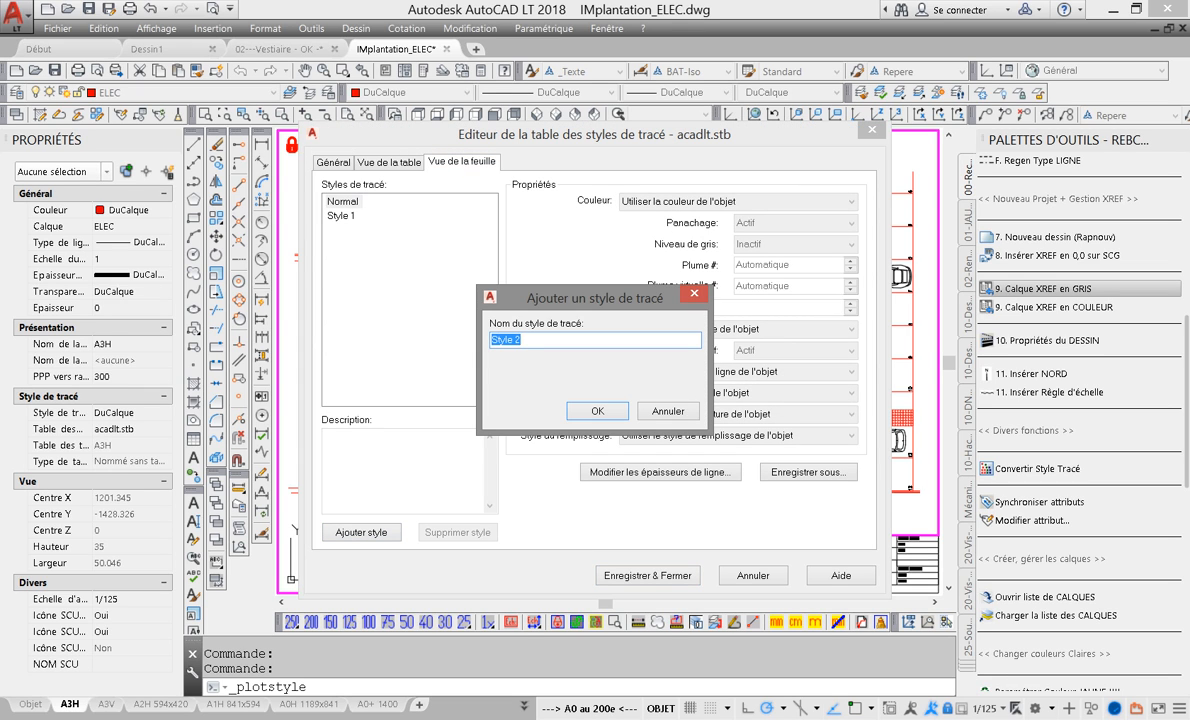
{"action": "type", "text": "XREF"}
{"action": "key", "text": "Return"}
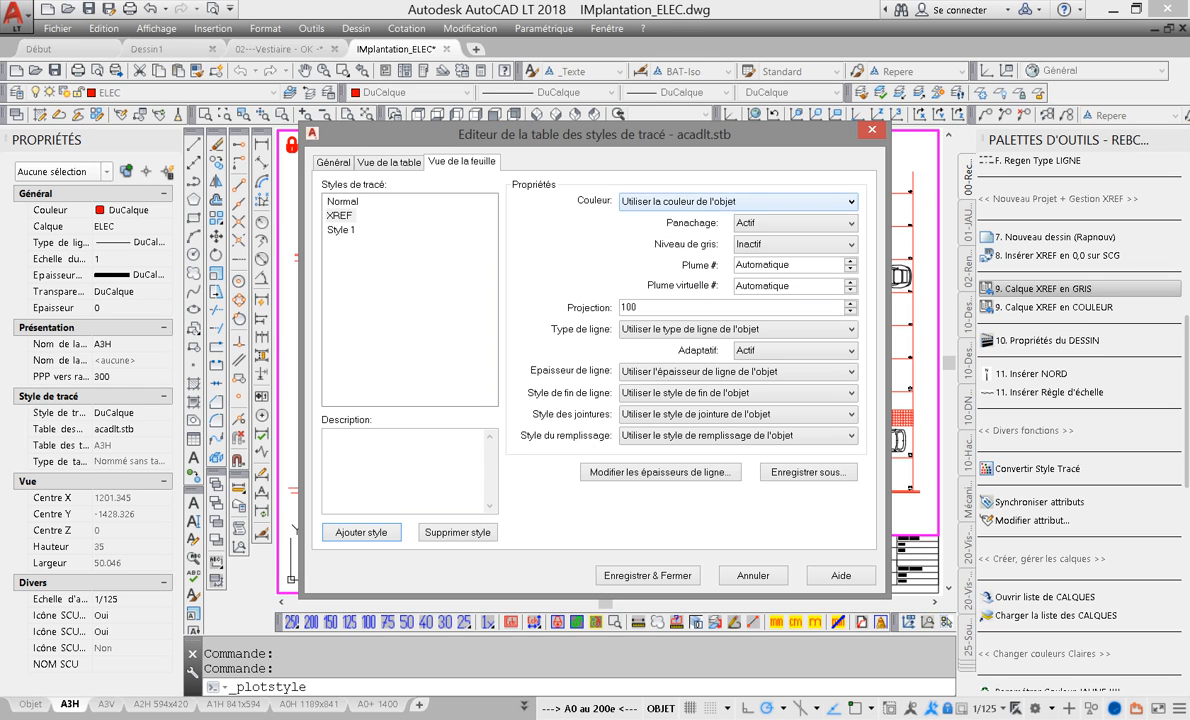
Set the XREF plot style's colour to index colour 8.
{"action": "left_click", "coordinate": [645, 201]}
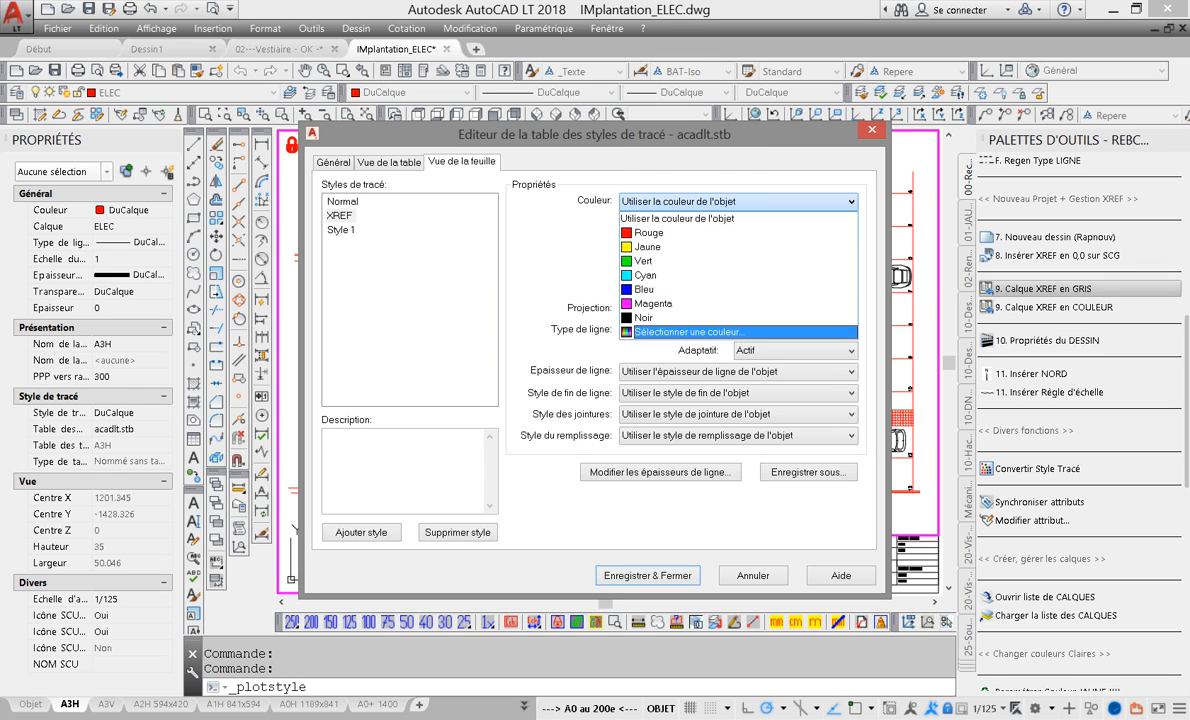
{"action": "key", "text": "Return"}
{"action": "left_click", "coordinate": [428, 235]}
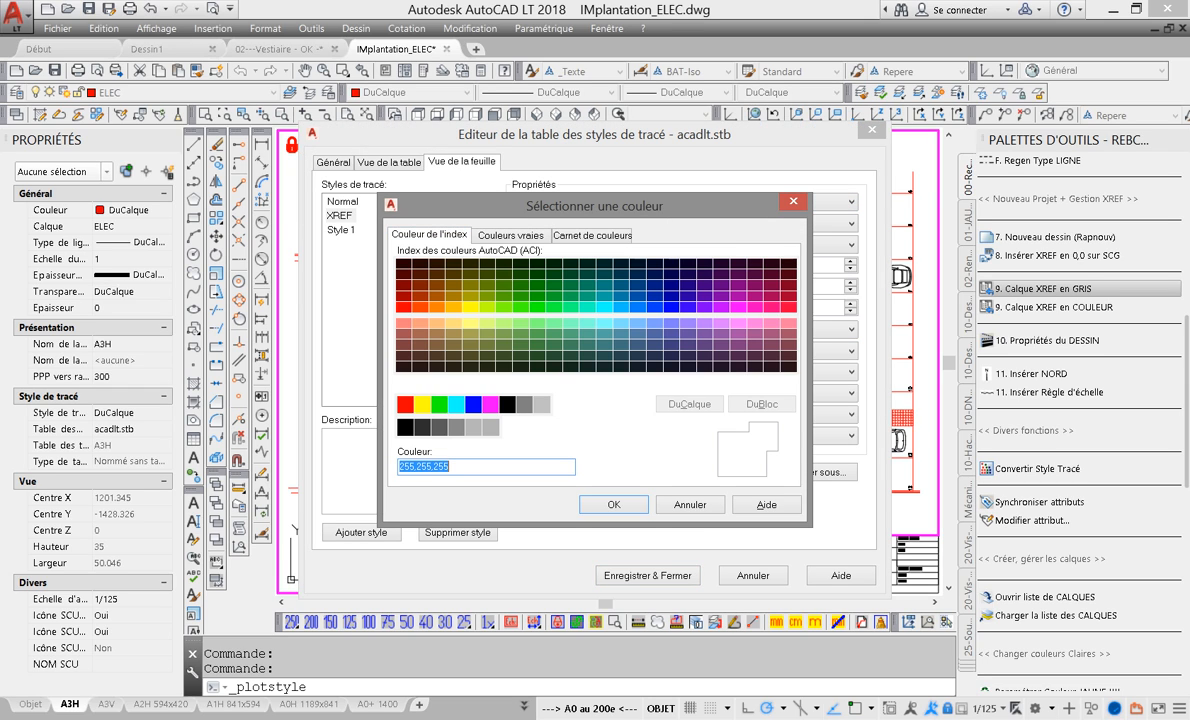
{"action": "left_click", "coordinate": [524, 404]}
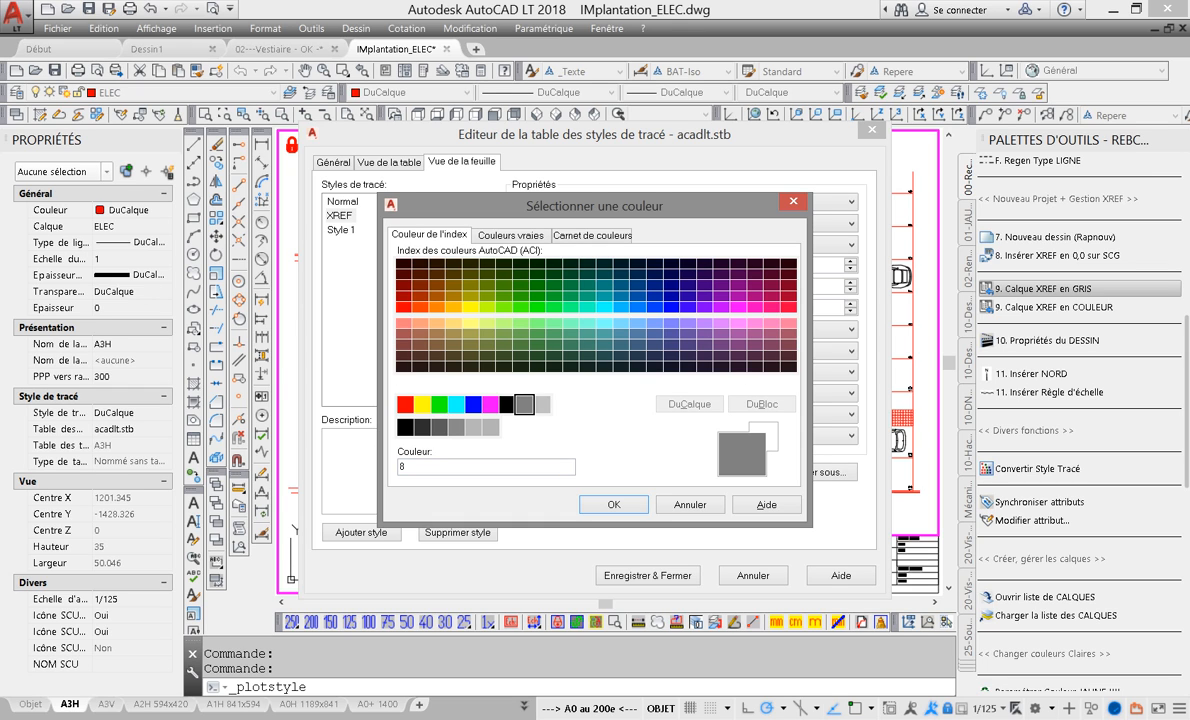
{"action": "key", "text": "Return"}
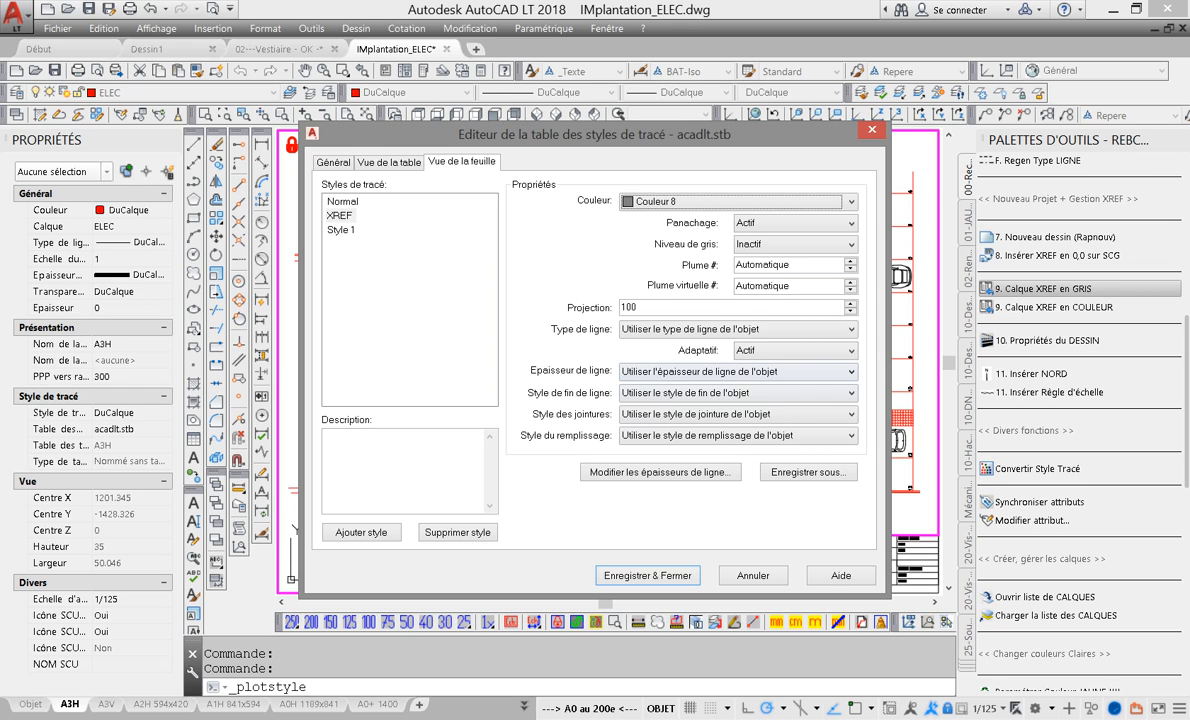
Set the XREF plot style's lineweight to 0.0500 mm and save the plot style table, keeping DuCalque as the current style.
{"action": "left_click", "coordinate": [737, 371]}
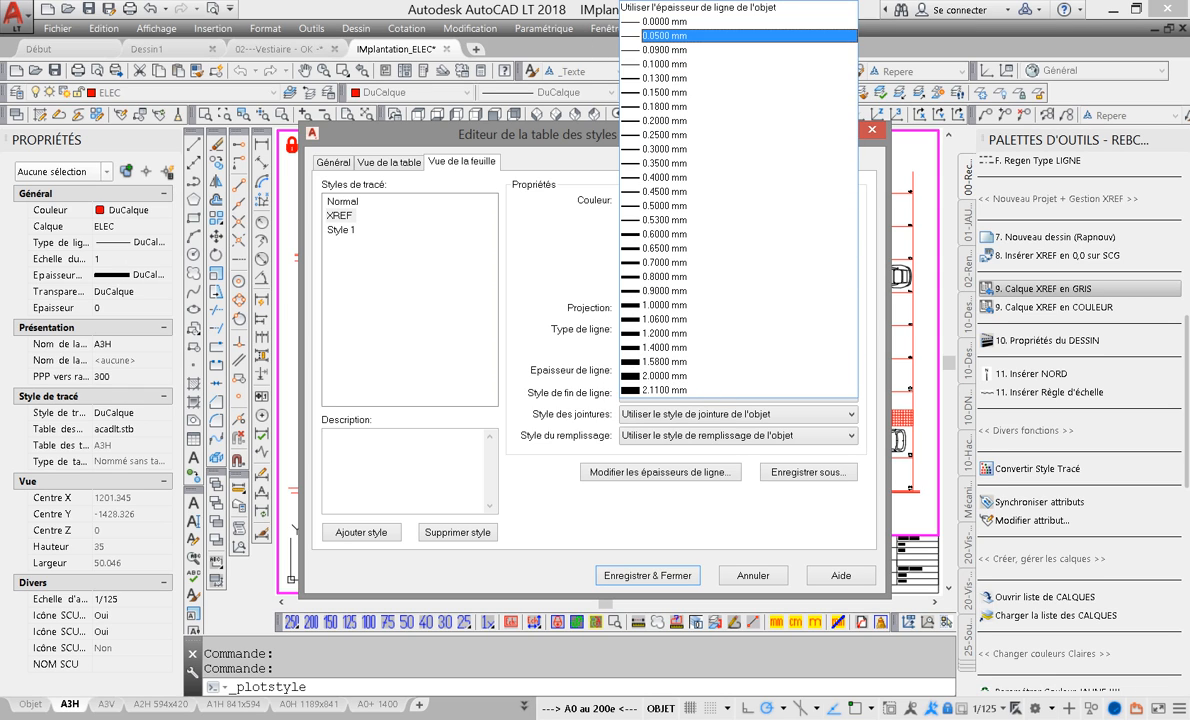
{"action": "left_click", "coordinate": [660, 36]}
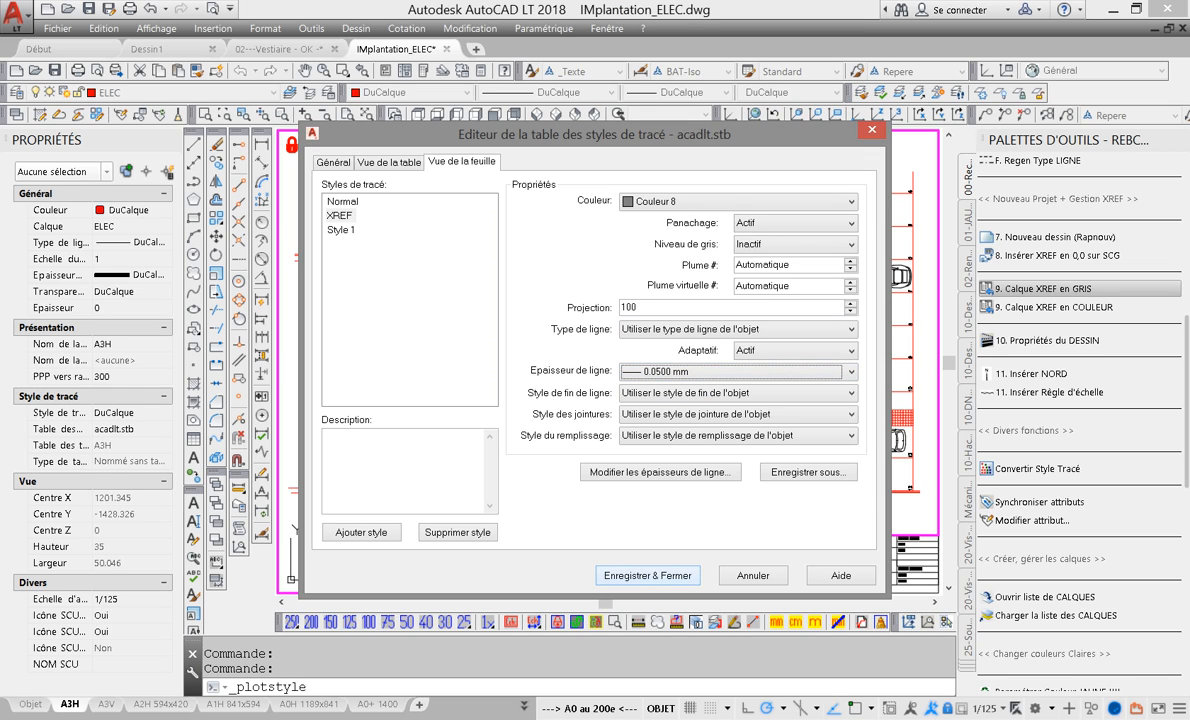
{"action": "left_click", "coordinate": [645, 575]}
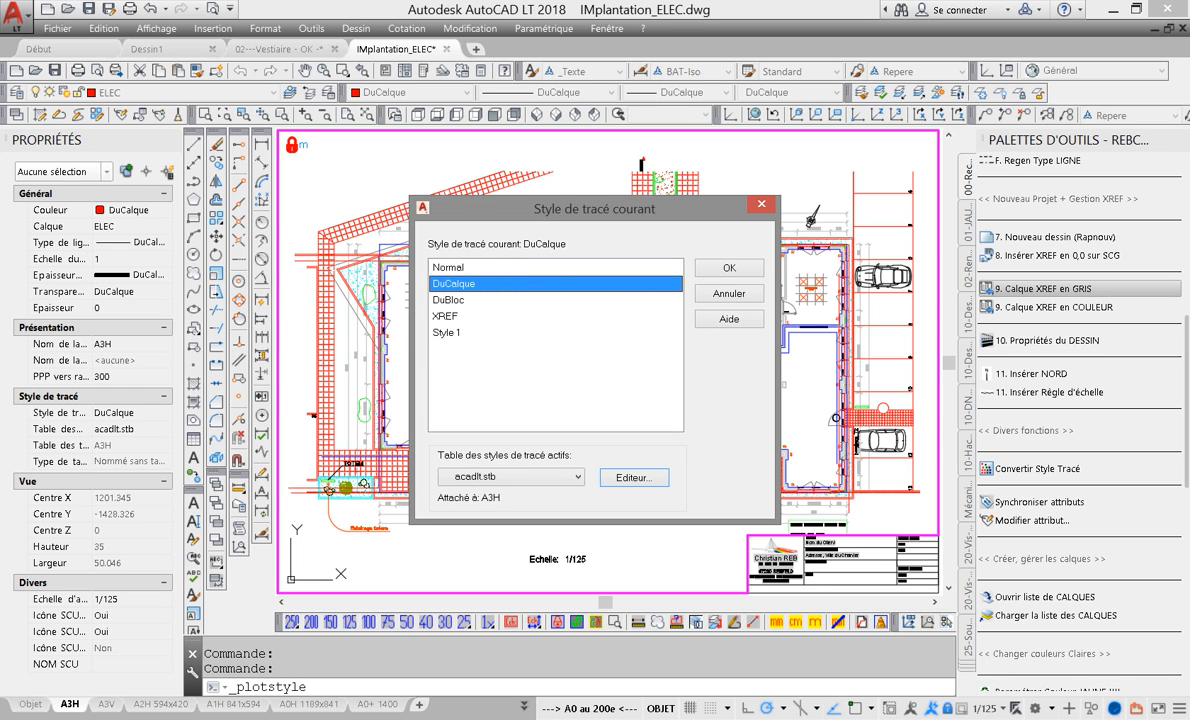
{"action": "left_click", "coordinate": [727, 268]}
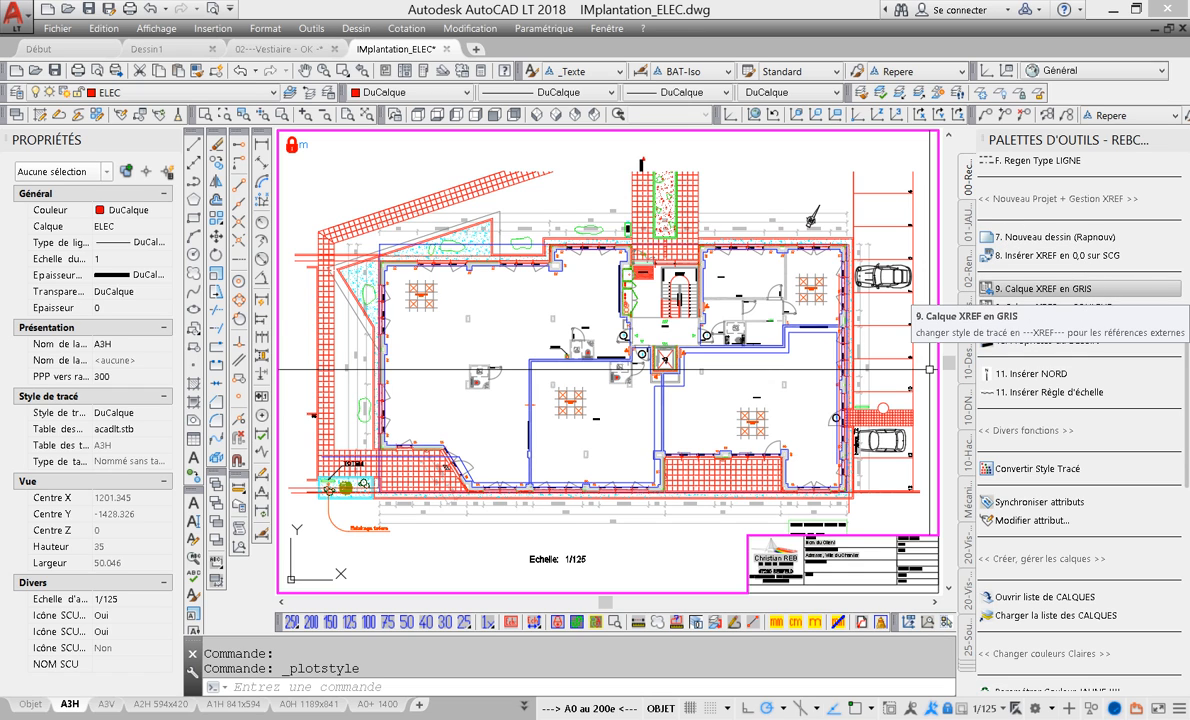
Turn the external reference's layers grey with the XREF plot style and freeze the plan's dimension layer in the viewport.
{"action": "left_click", "coordinate": [1030, 289]}
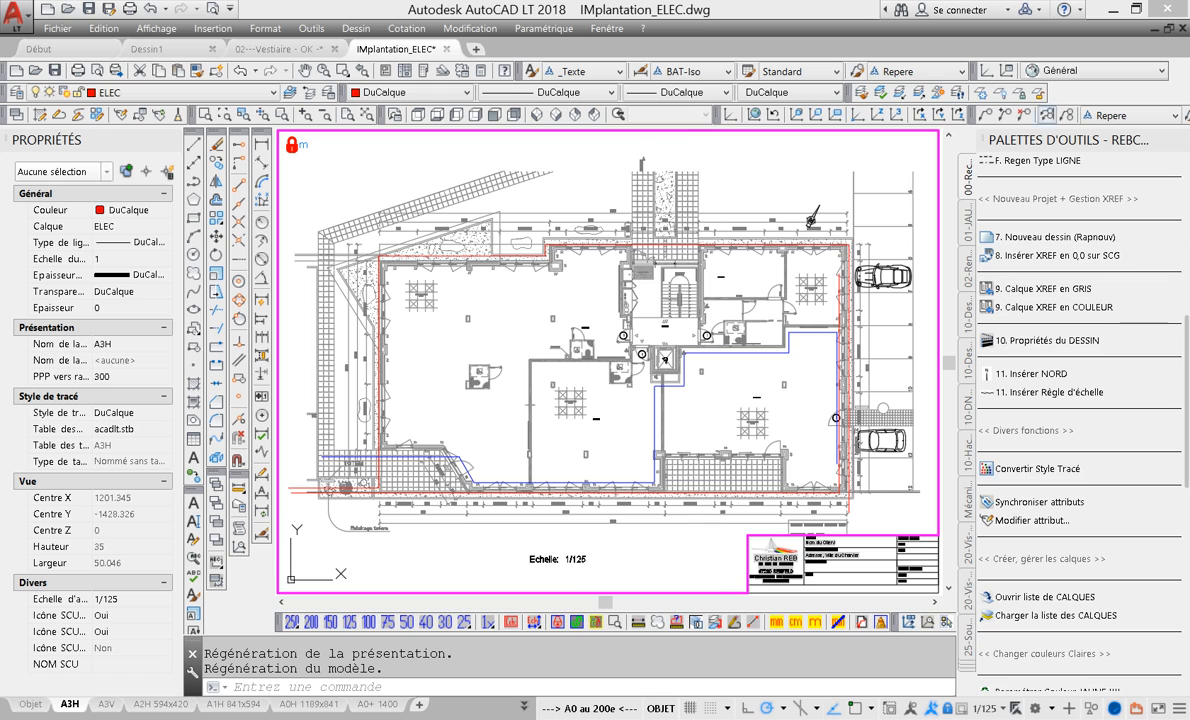
{"action": "left_click", "coordinate": [981, 93]}
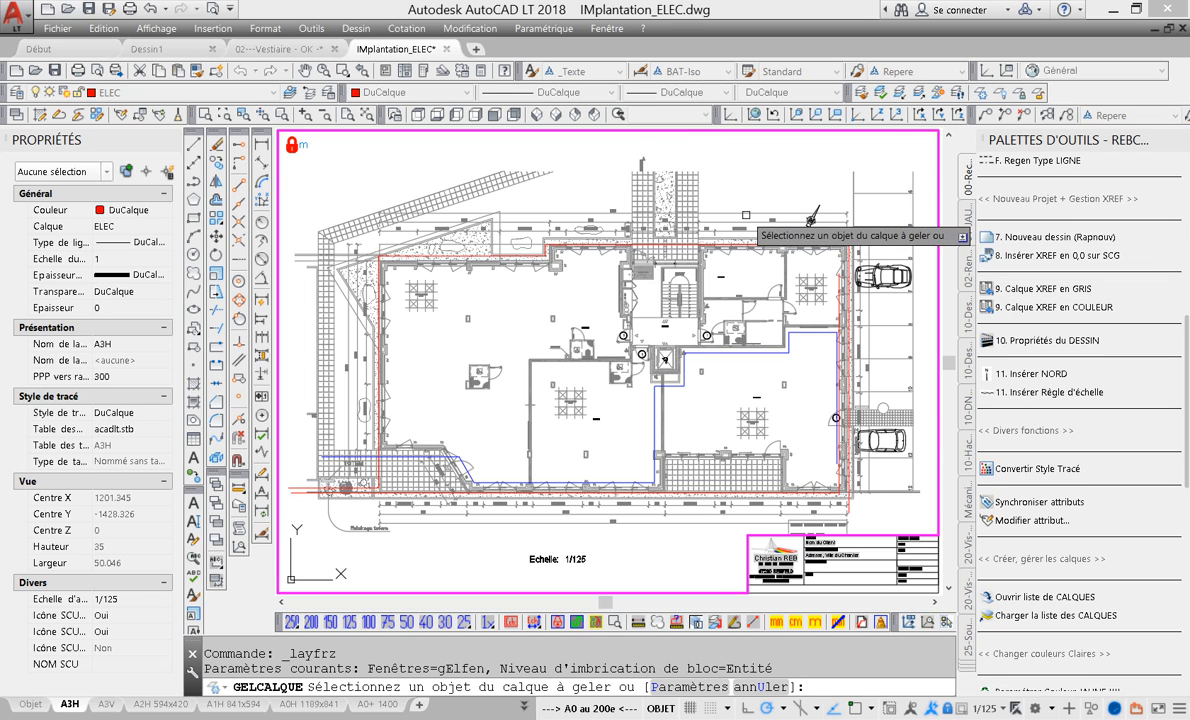
{"action": "left_click", "coordinate": [746, 222]}
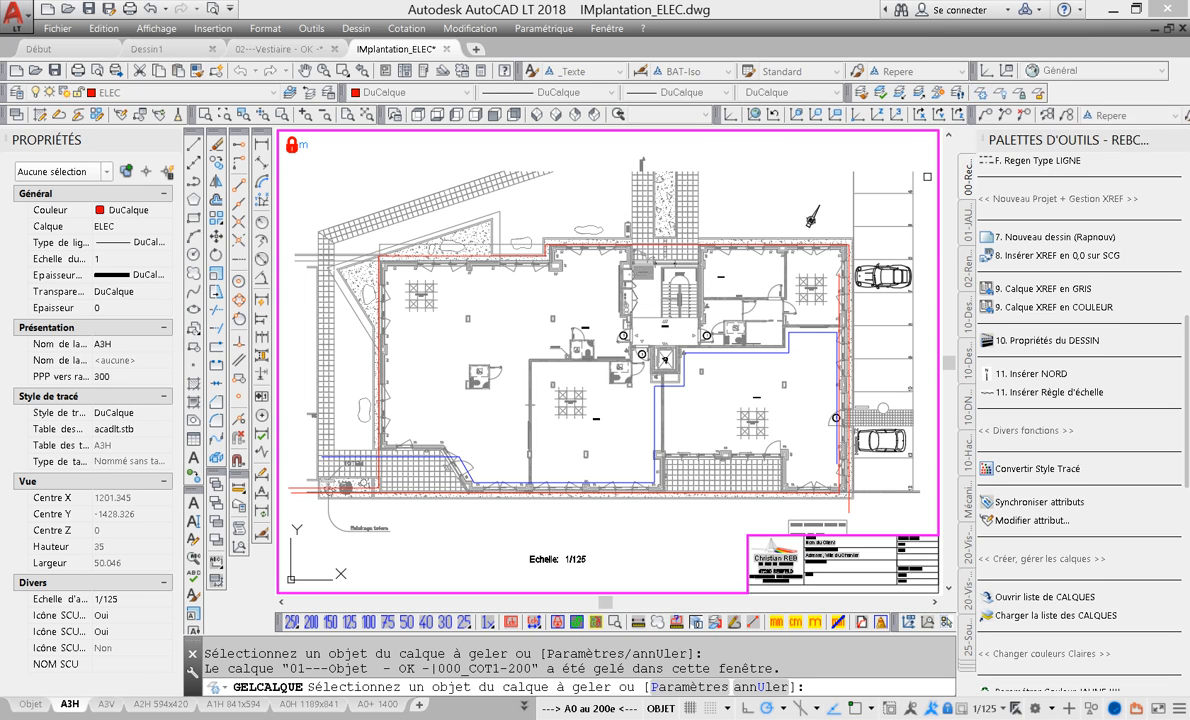
Freeze the whole external reference's layer in the viewport with block selection set to Aucun, and undo the freeze.
{"action": "scroll", "coordinate": [1040, 260], "scroll_direction": "up", "scroll_amount": 5}
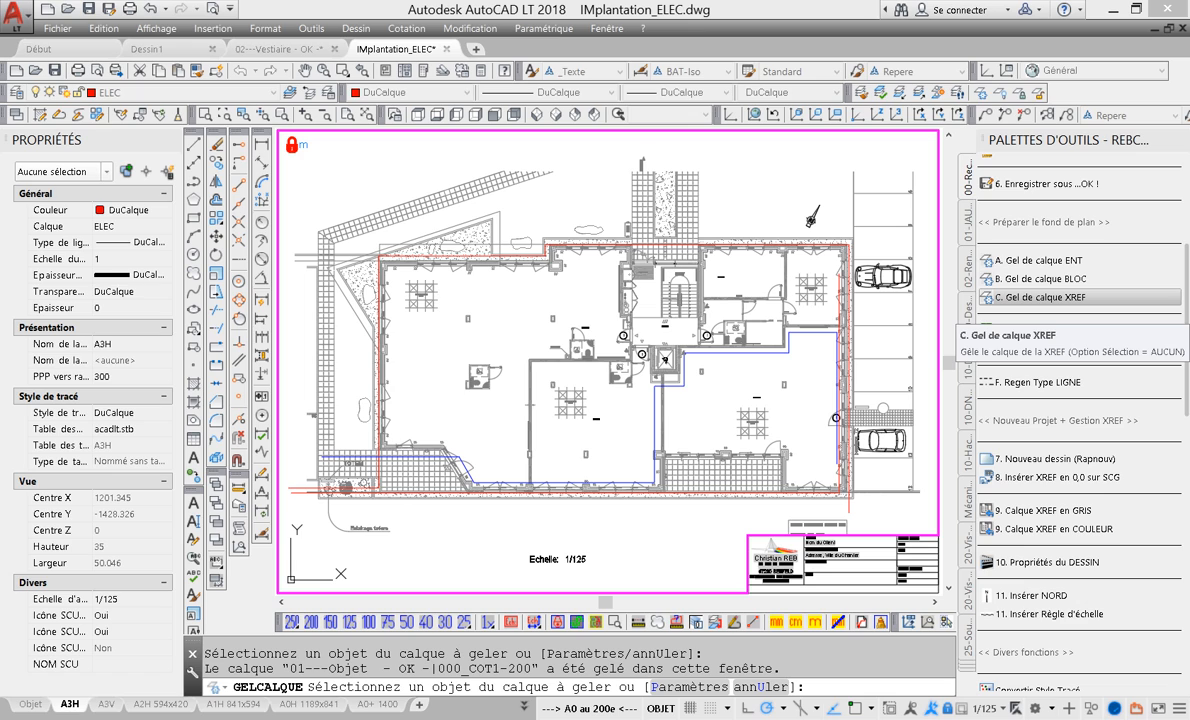
{"action": "left_click", "coordinate": [1025, 298]}
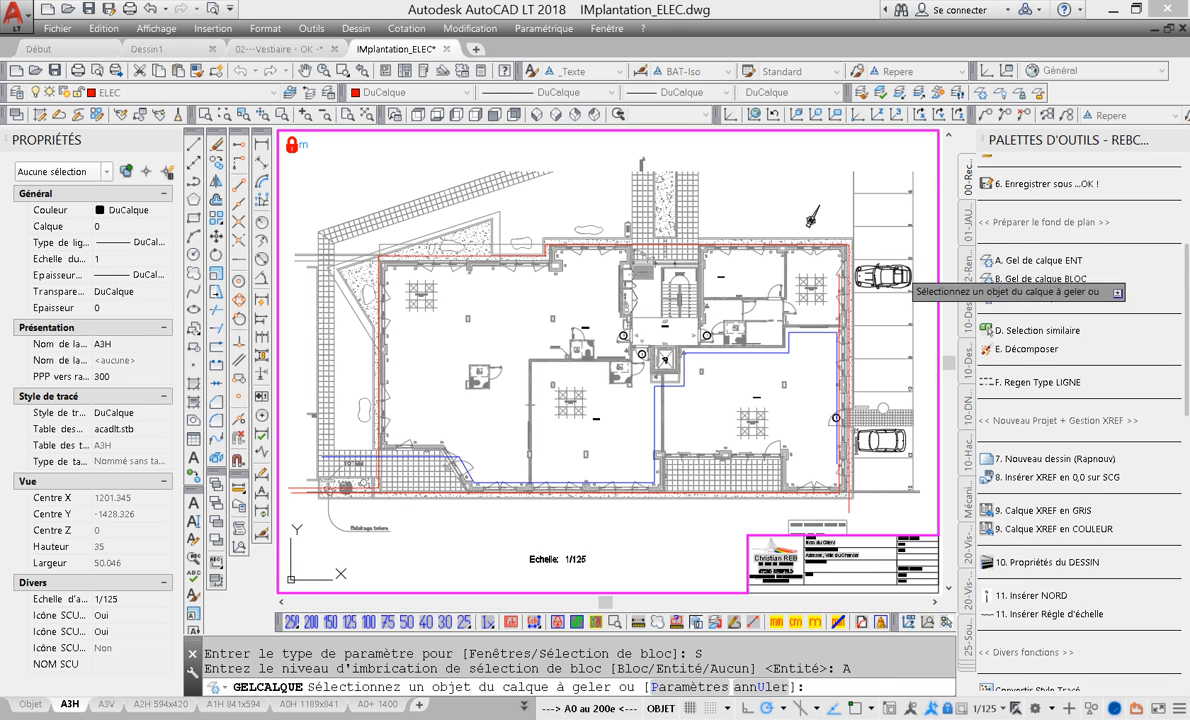
{"action": "left_click", "coordinate": [812, 212]}
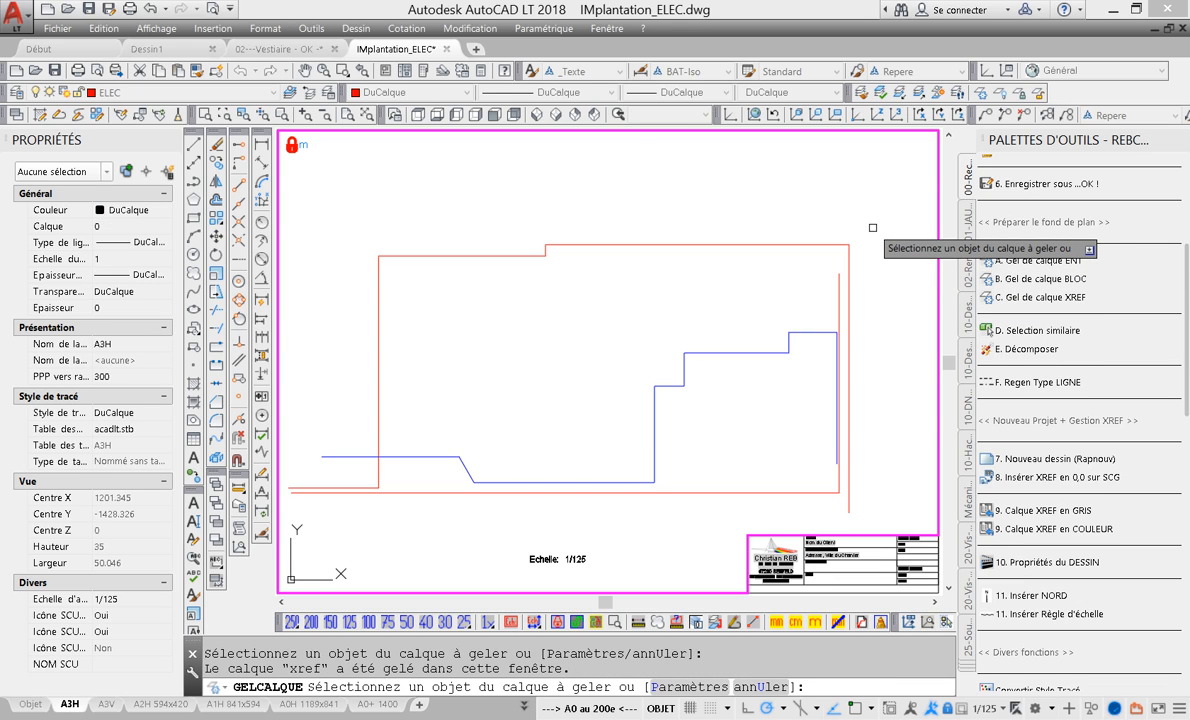
{"action": "key", "text": "Escape"}
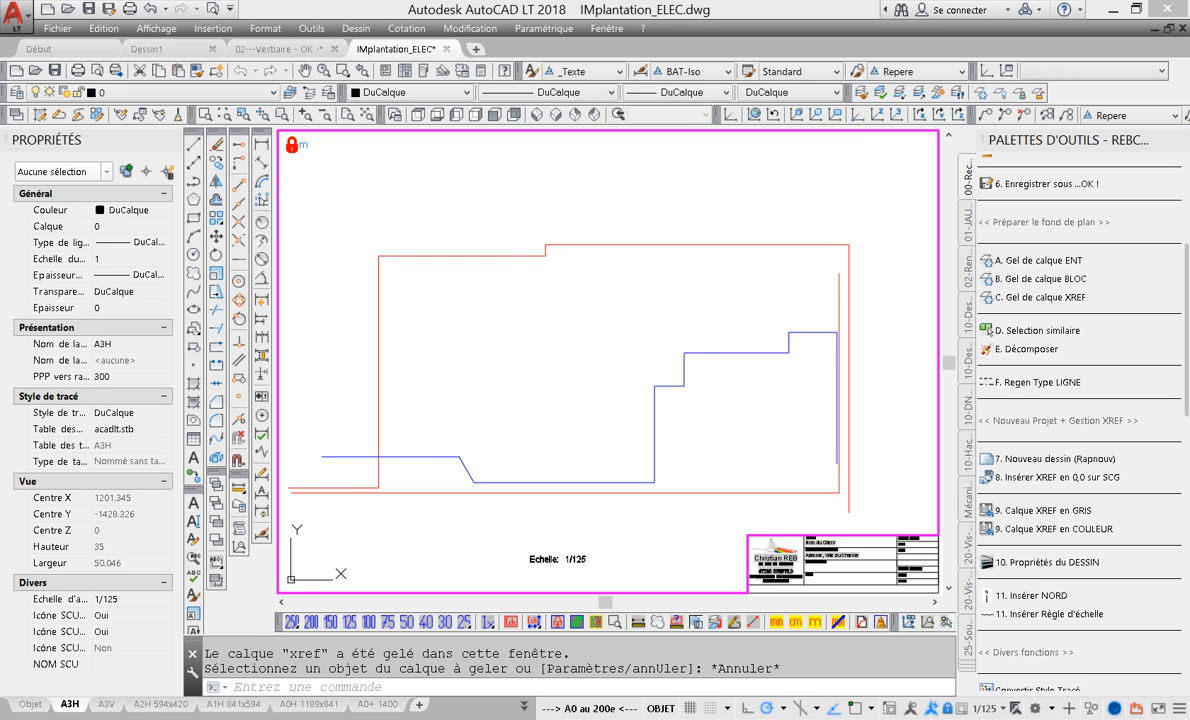
{"action": "key", "text": "ctrl+z"}
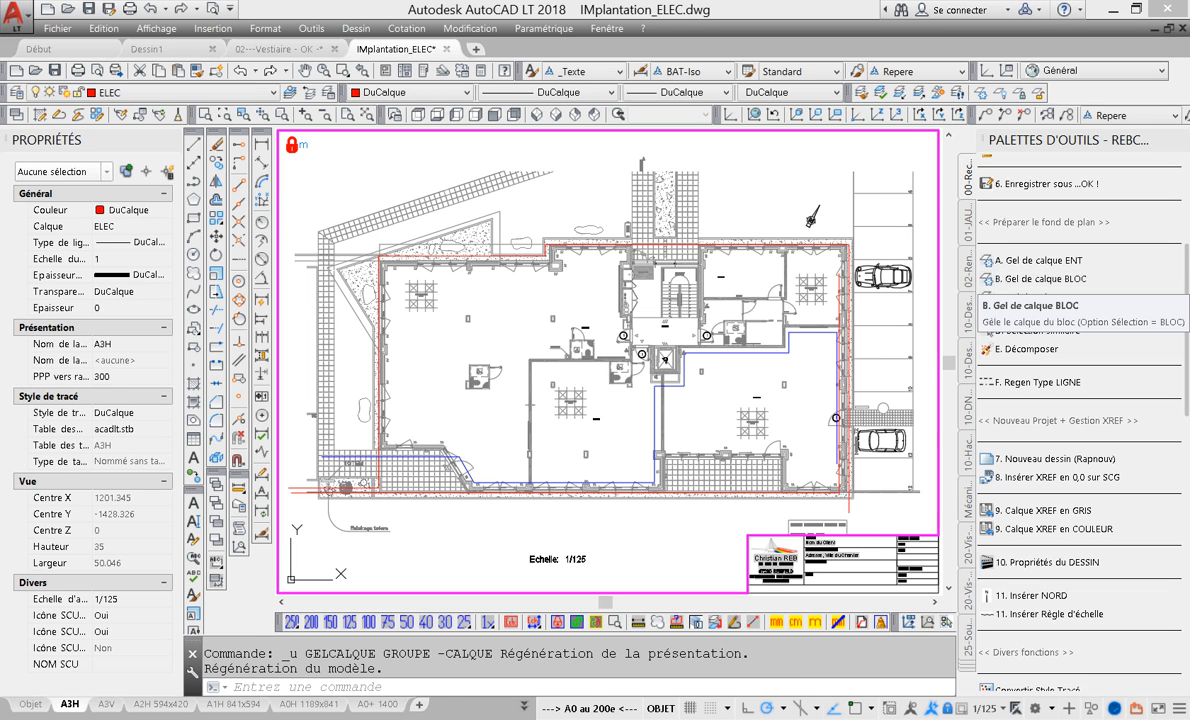
Try to freeze the layer of the upper parked car using the Bloc and Entité selection levels.
{"action": "left_click", "coordinate": [1000, 280]}
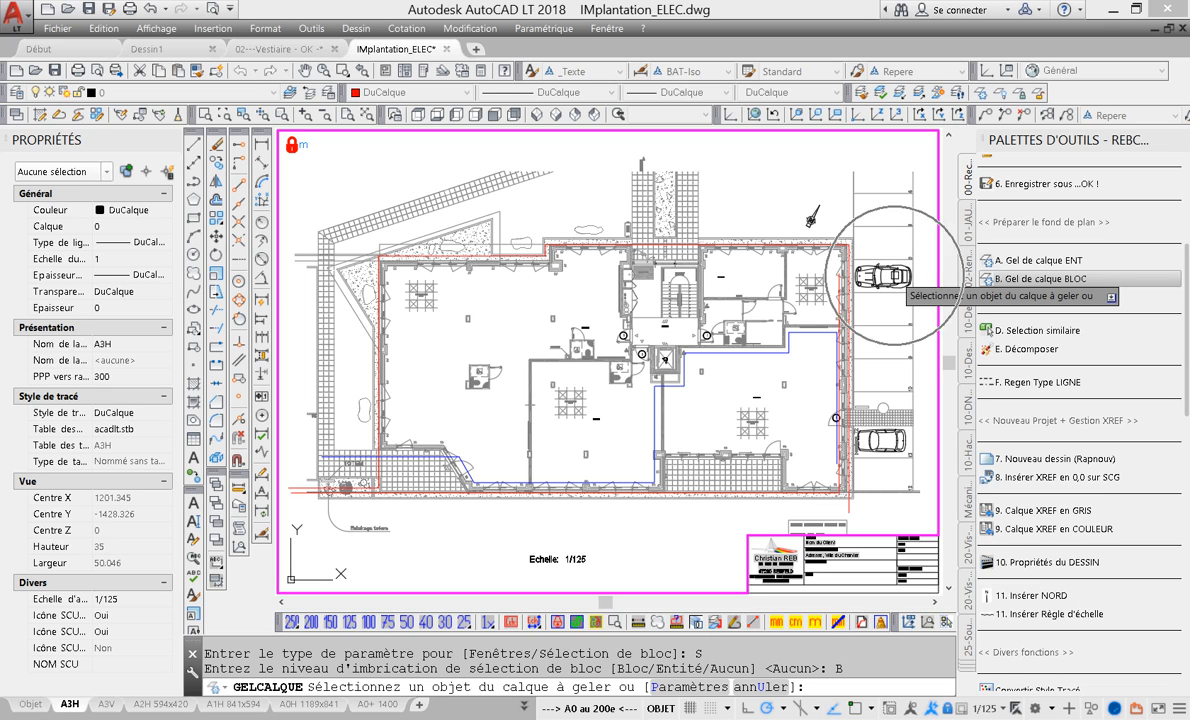
{"action": "left_click", "coordinate": [895, 276]}
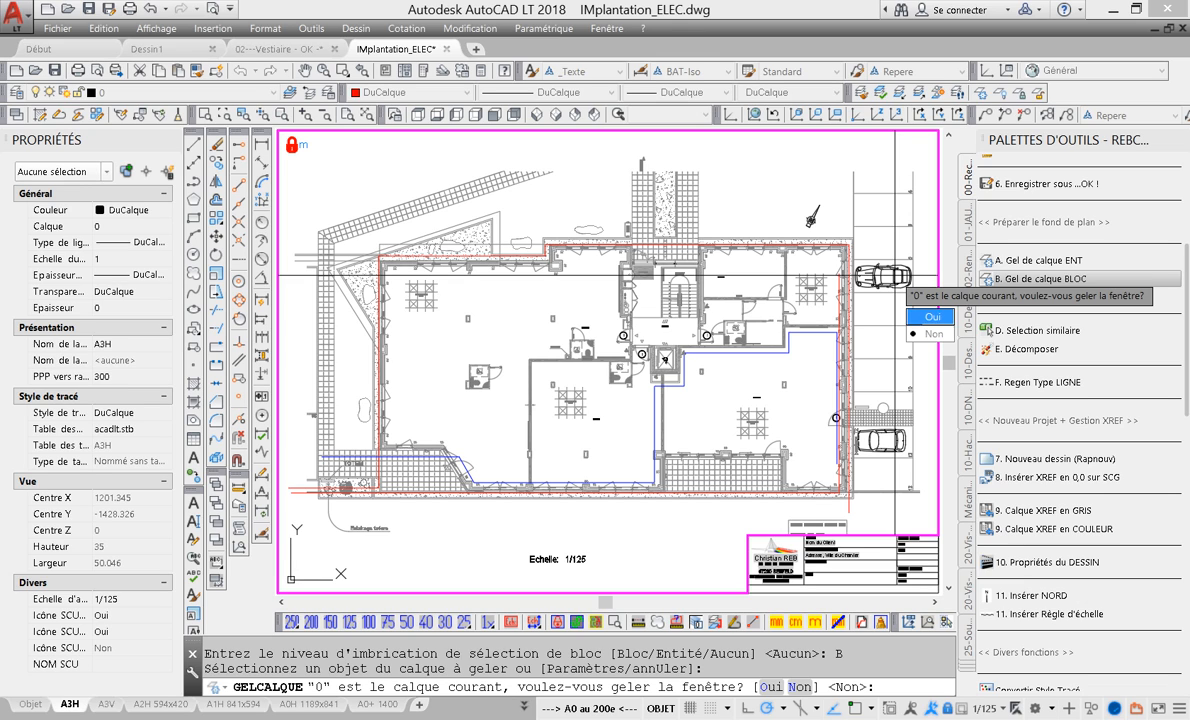
{"action": "key", "text": "Escape"}
{"action": "left_click", "coordinate": [1038, 260]}
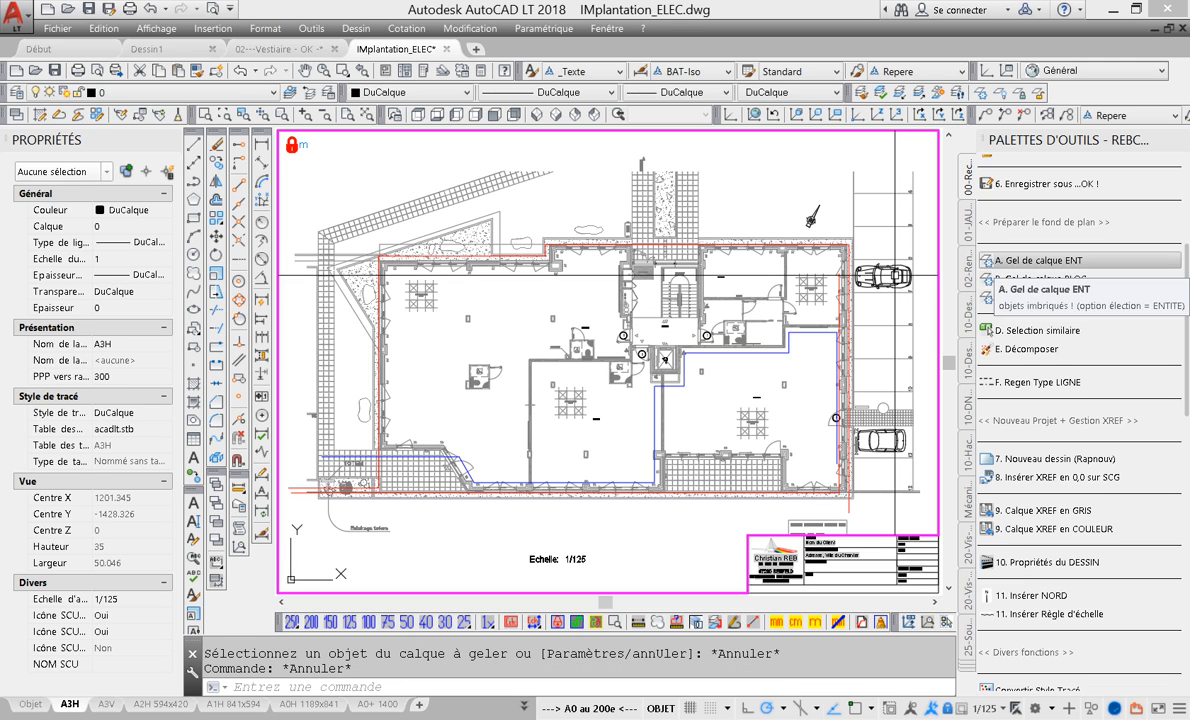
{"action": "left_click", "coordinate": [893, 277]}
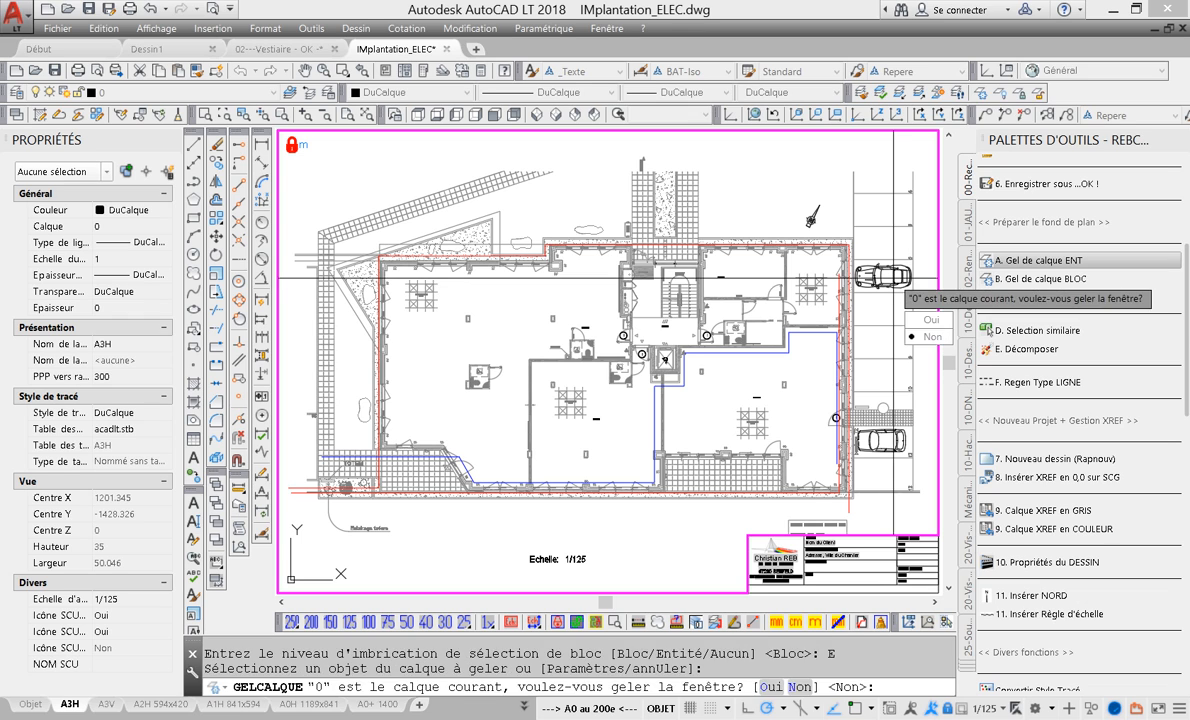
{"action": "key", "text": "Escape"}
Freeze the xref layer by picking the upper parked car at the Aucun selection level, and undo the freeze.
{"action": "left_click", "coordinate": [1040, 278]}
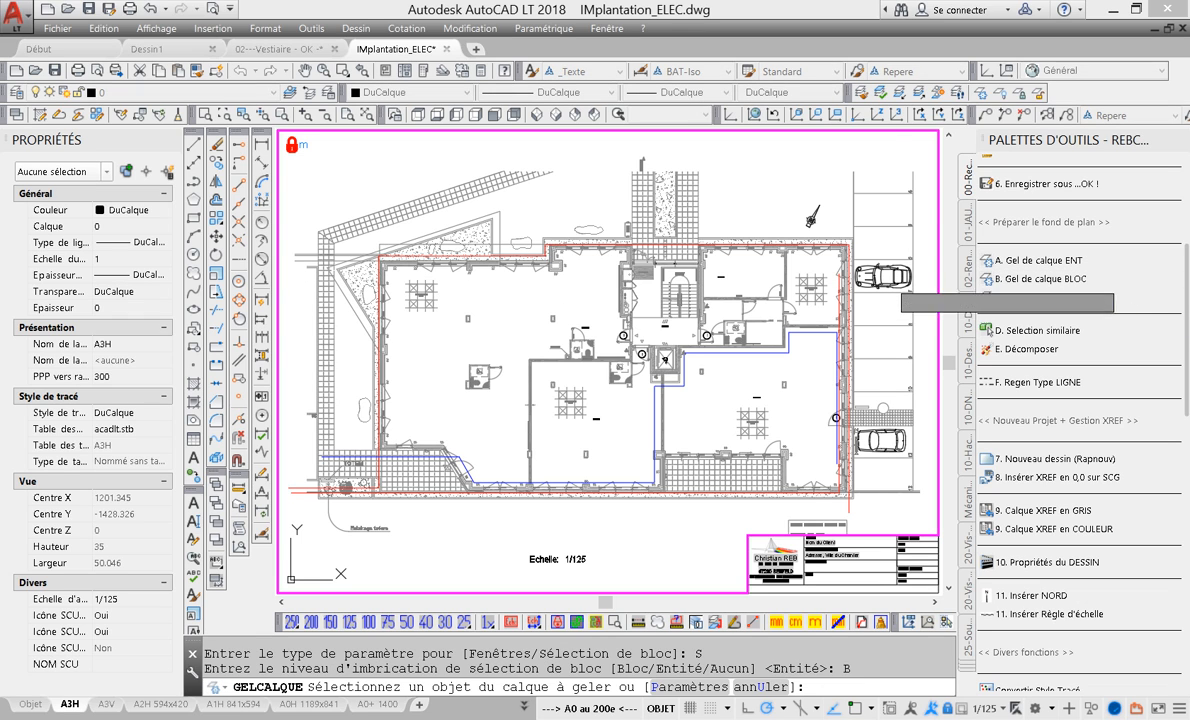
{"action": "key", "text": "Escape"}
{"action": "left_click", "coordinate": [1040, 296]}
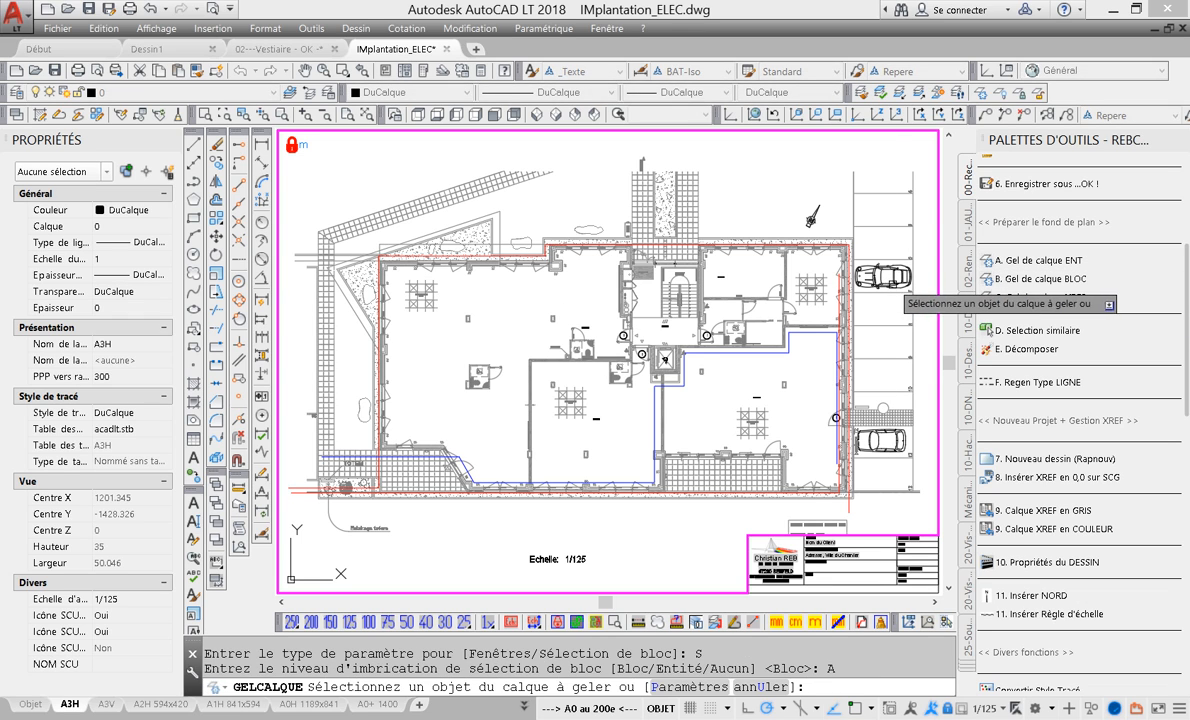
{"action": "left_click", "coordinate": [893, 282]}
{"action": "key", "text": "Escape"}
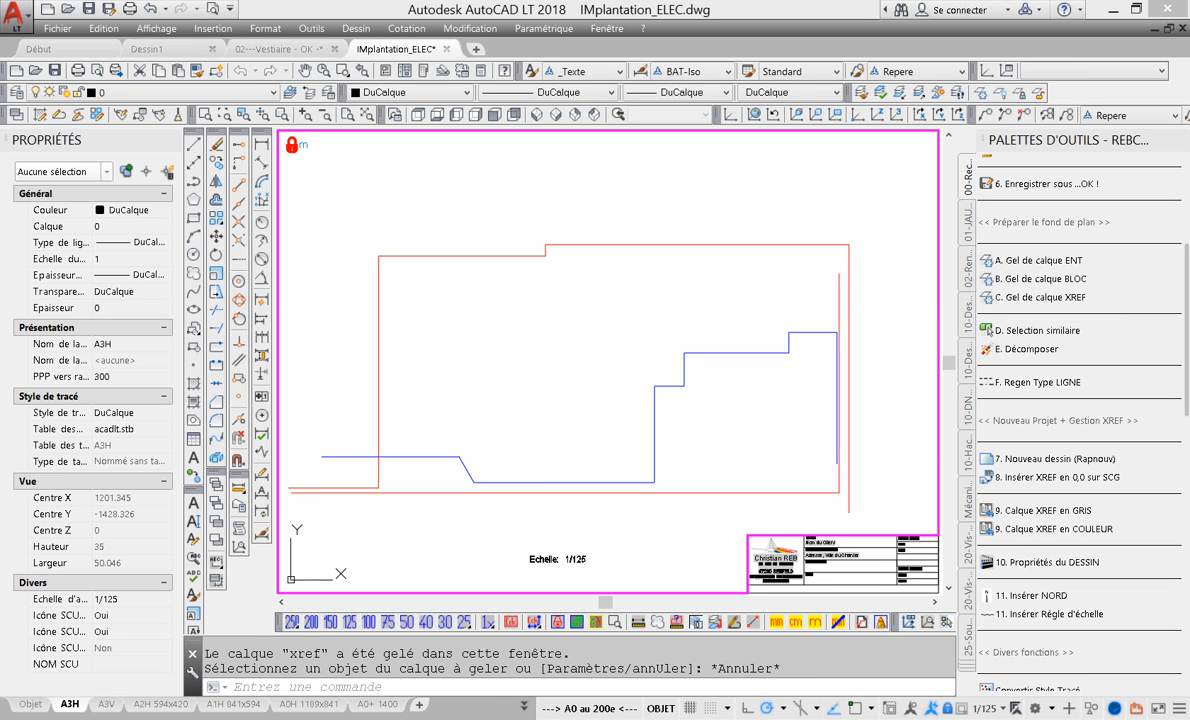
{"action": "key", "text": "ctrl+z"}
Open the external reference's source drawing and select the car block in parking space 7 to examine its properties.
{"action": "left_click", "coordinate": [893, 283]}
{"action": "right_click", "coordinate": [893, 283]}
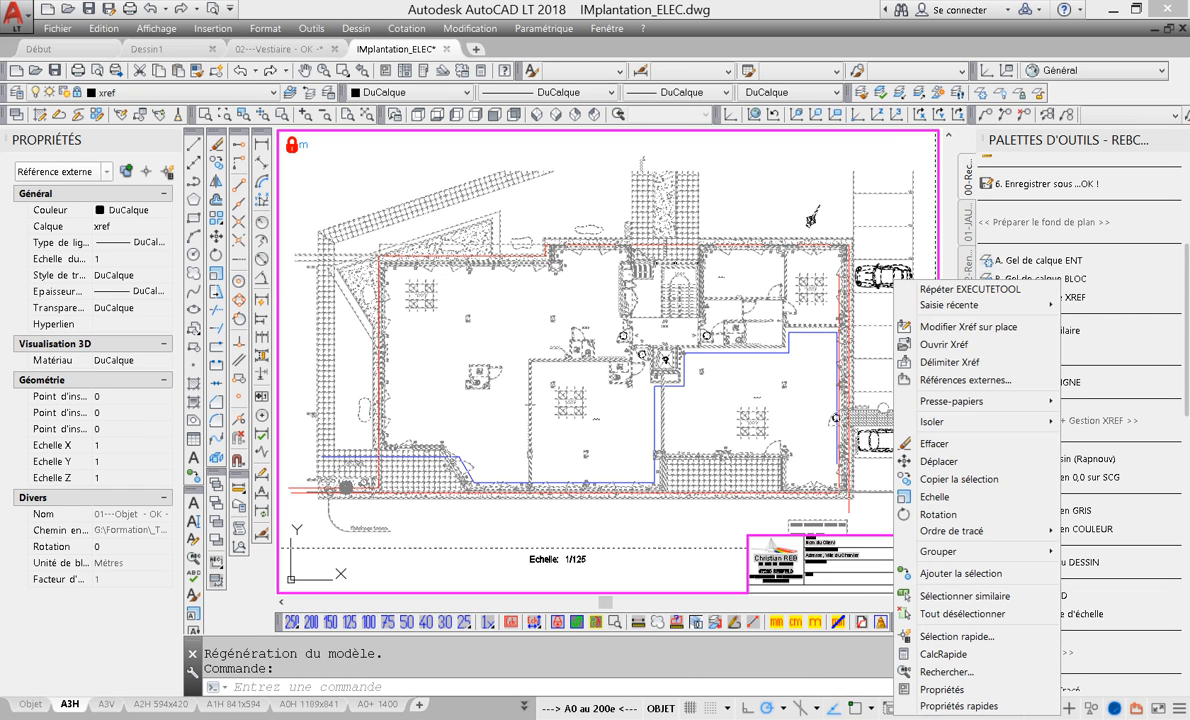
{"action": "left_click", "coordinate": [940, 344]}
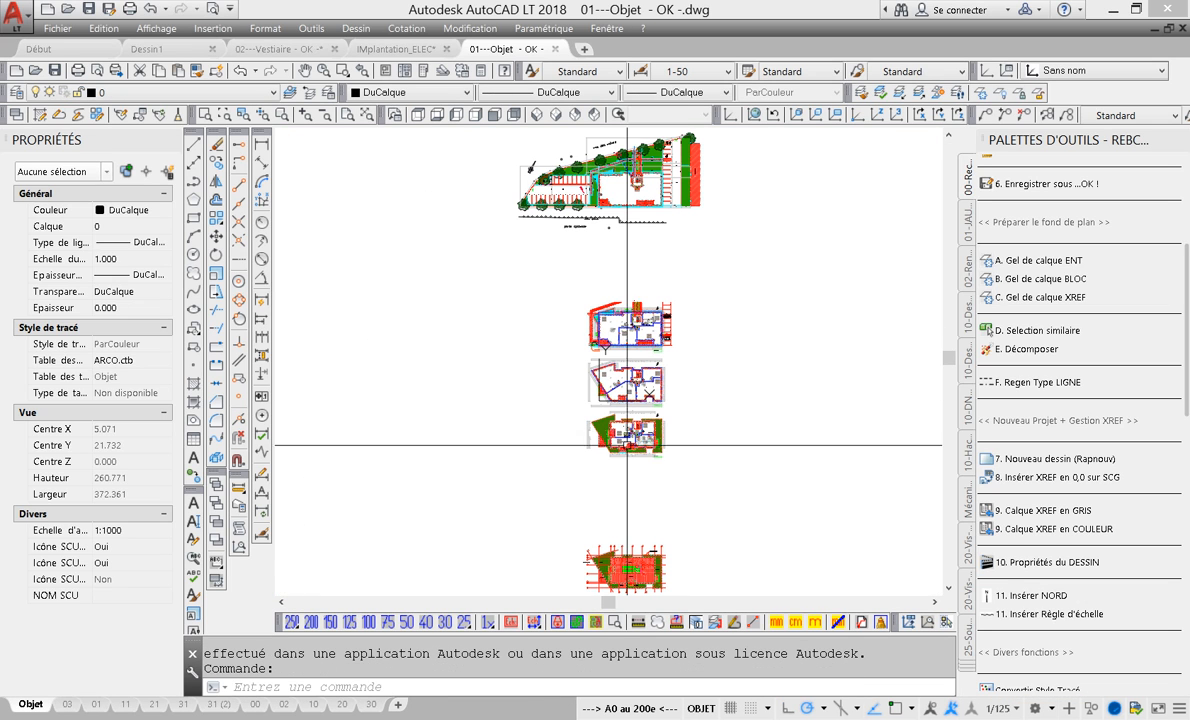
{"action": "scroll", "coordinate": [627, 445], "scroll_direction": "up", "scroll_amount": 15}
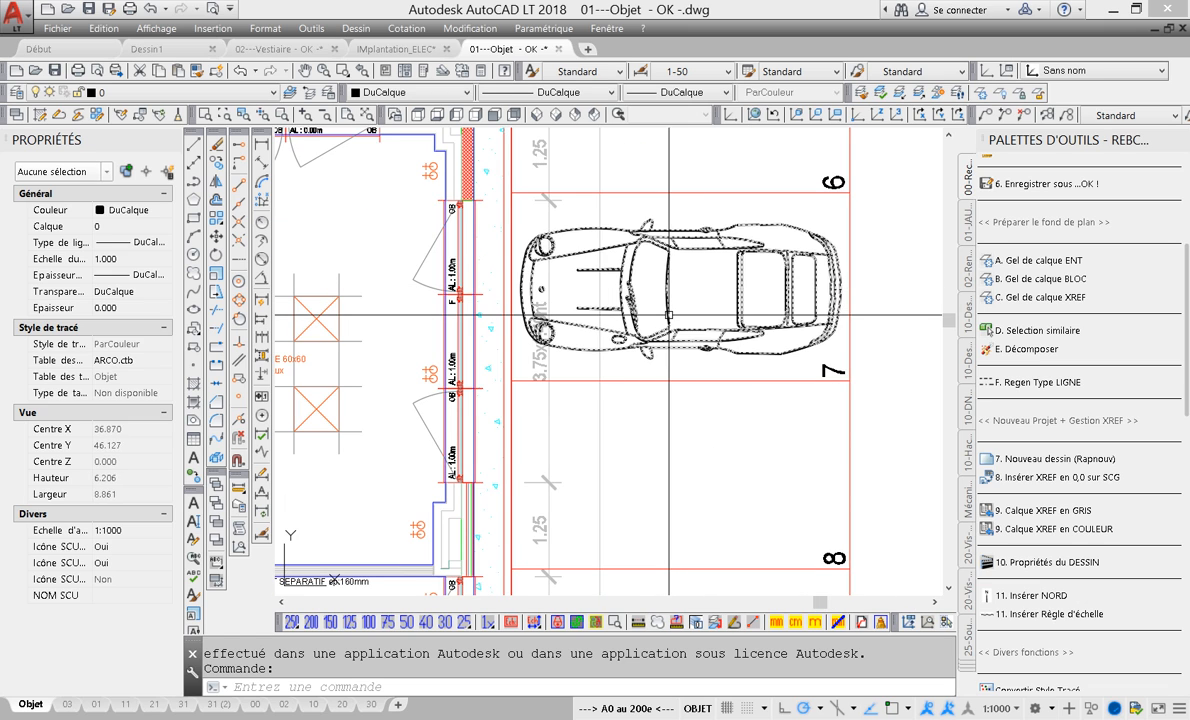
{"action": "left_click", "coordinate": [668, 315]}
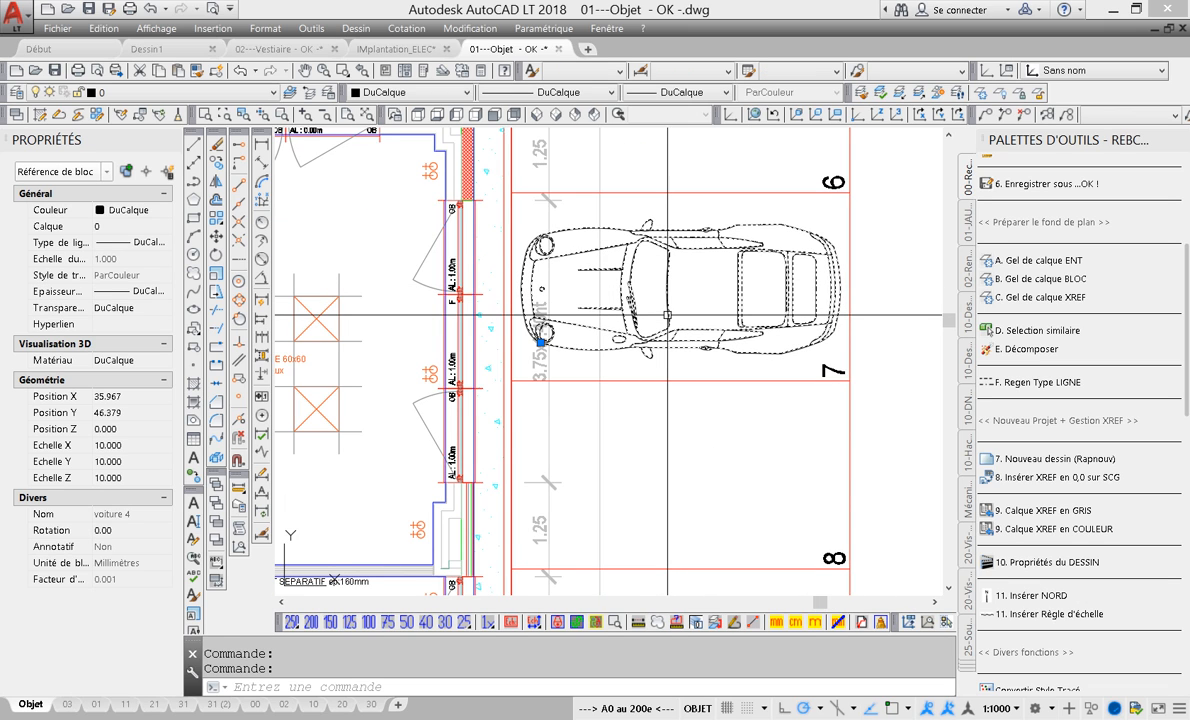
Open the voiture 4 car block in the block editor to examine its geometry, close the editor and check the block's layer.
{"action": "right_click", "coordinate": [668, 315]}
{"action": "left_click", "coordinate": [668, 308]}
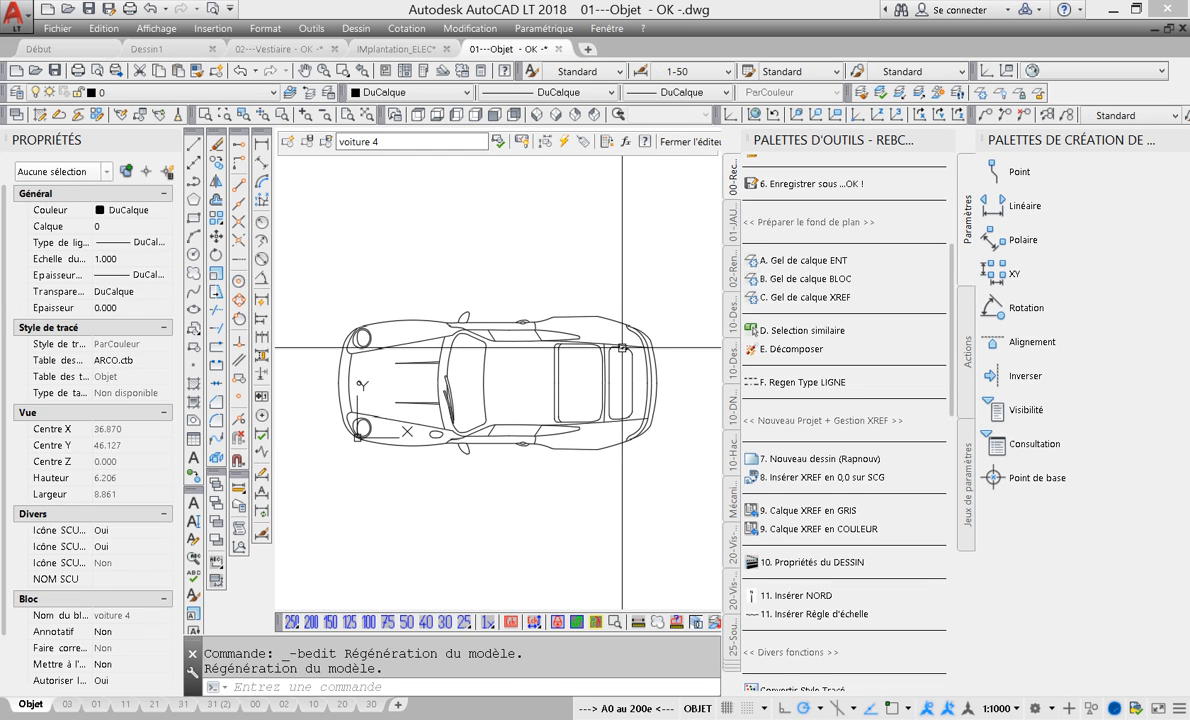
{"action": "left_click", "coordinate": [624, 347]}
{"action": "key", "text": "Escape"}
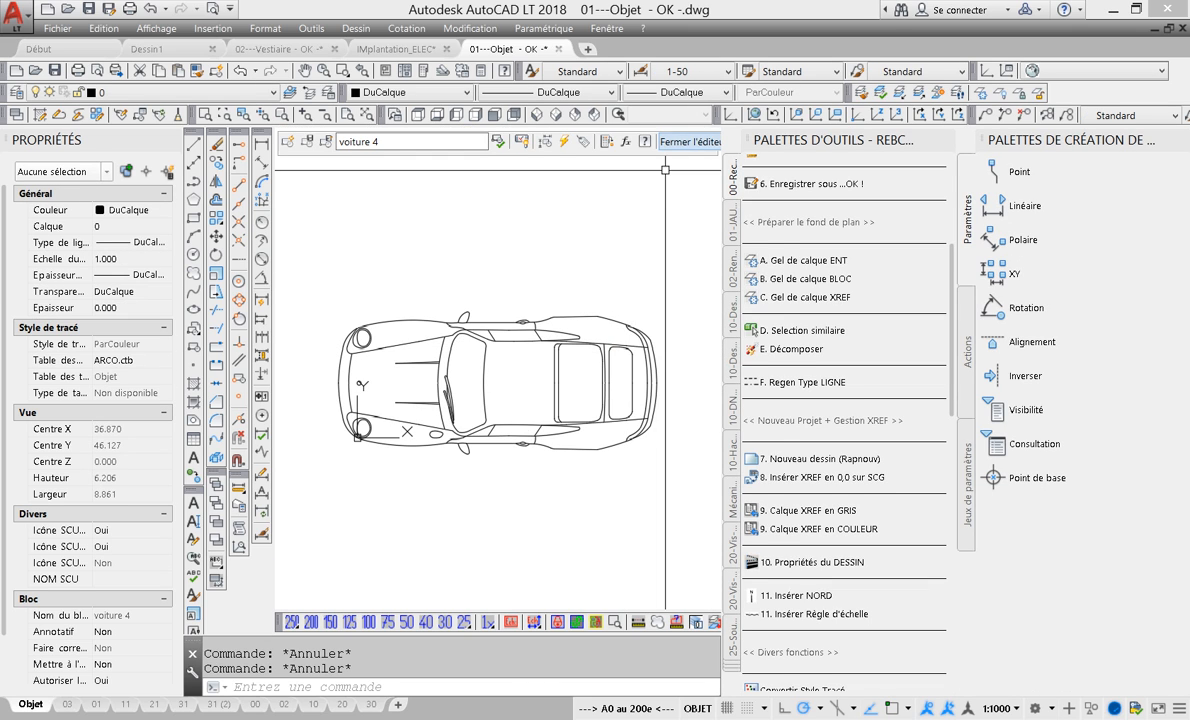
{"action": "left_click", "coordinate": [690, 141]}
{"action": "left_click", "coordinate": [545, 329]}
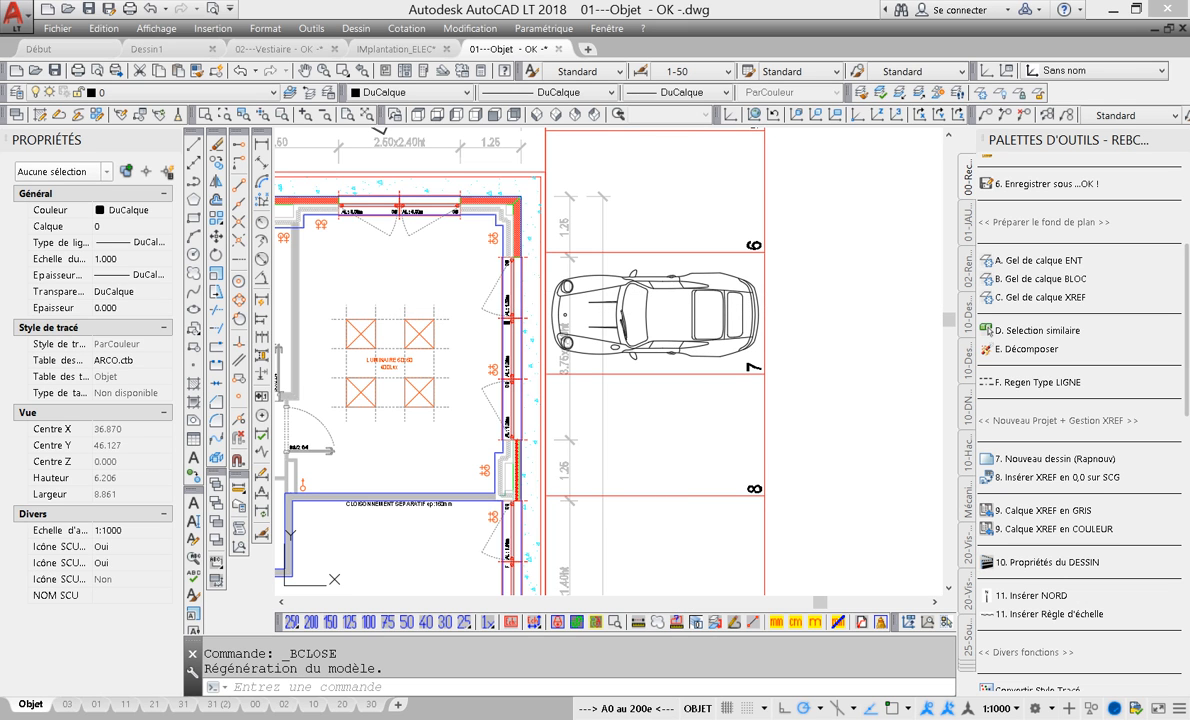
{"action": "left_click", "coordinate": [622, 315]}
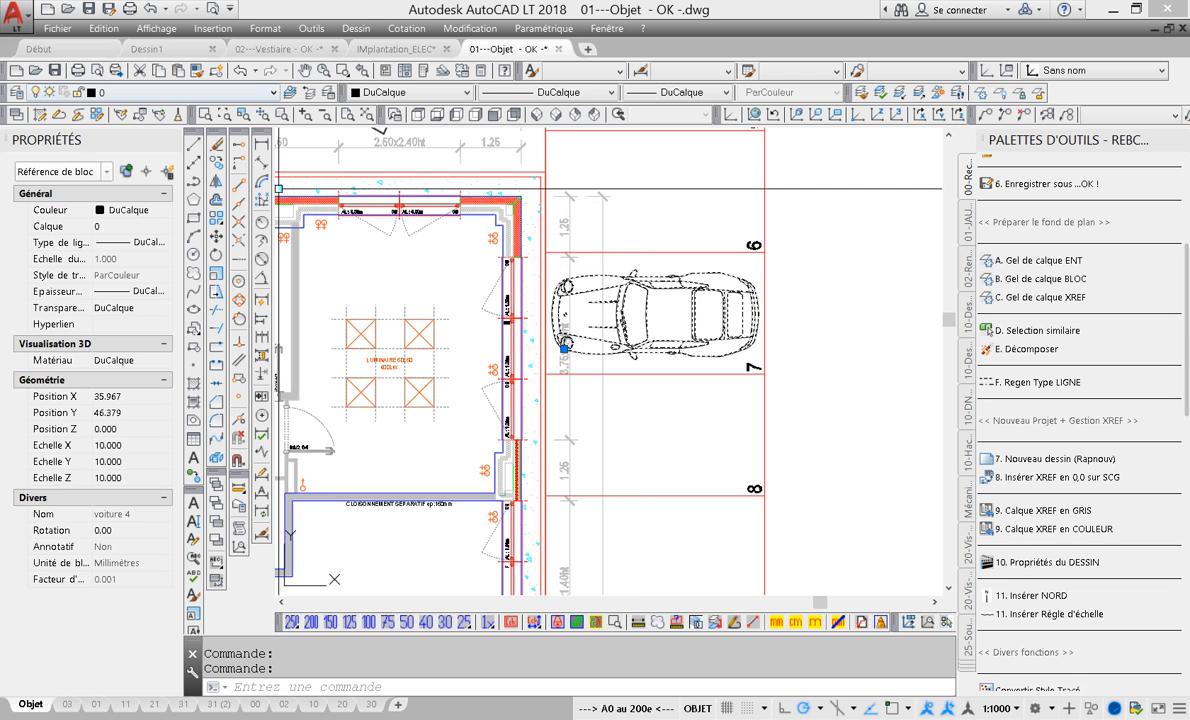
{"action": "key", "text": "Escape"}
Move the objects on layer 0 to layer 000 with the "déplacer OBJ du calque 0" tool and check the car block's layer.
{"action": "scroll", "coordinate": [678, 294], "scroll_direction": "down", "scroll_amount": 8}
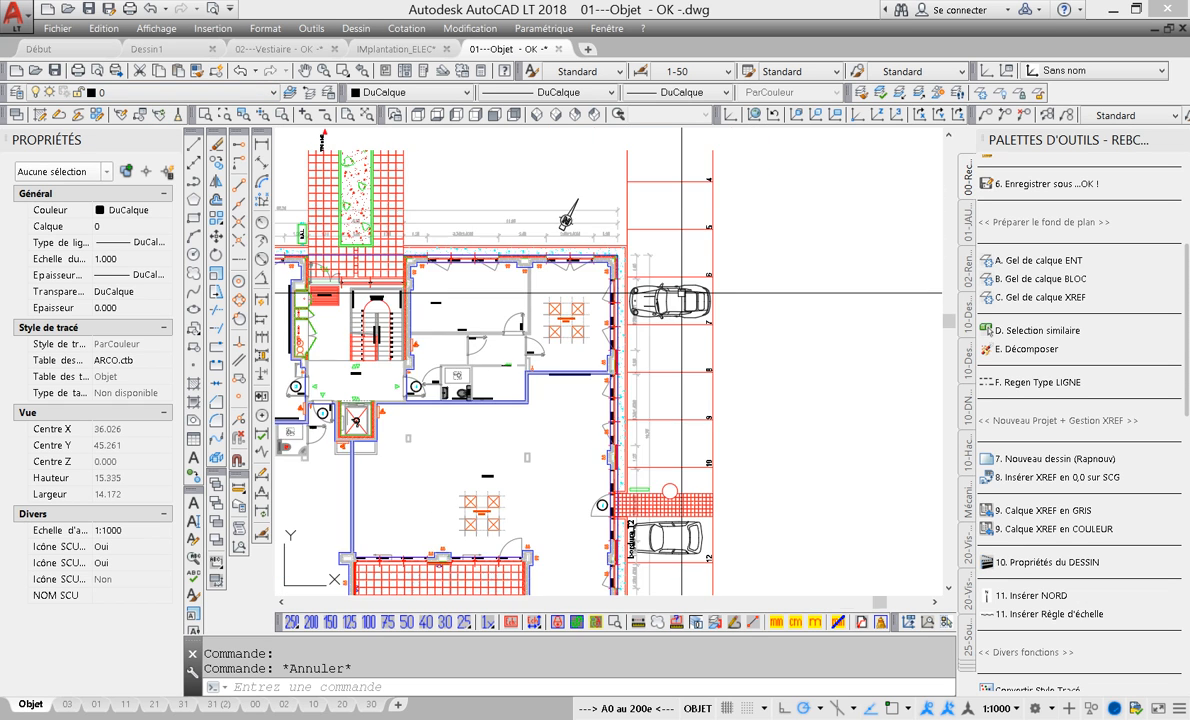
{"action": "scroll", "coordinate": [717, 298], "scroll_direction": "down", "scroll_amount": 6}
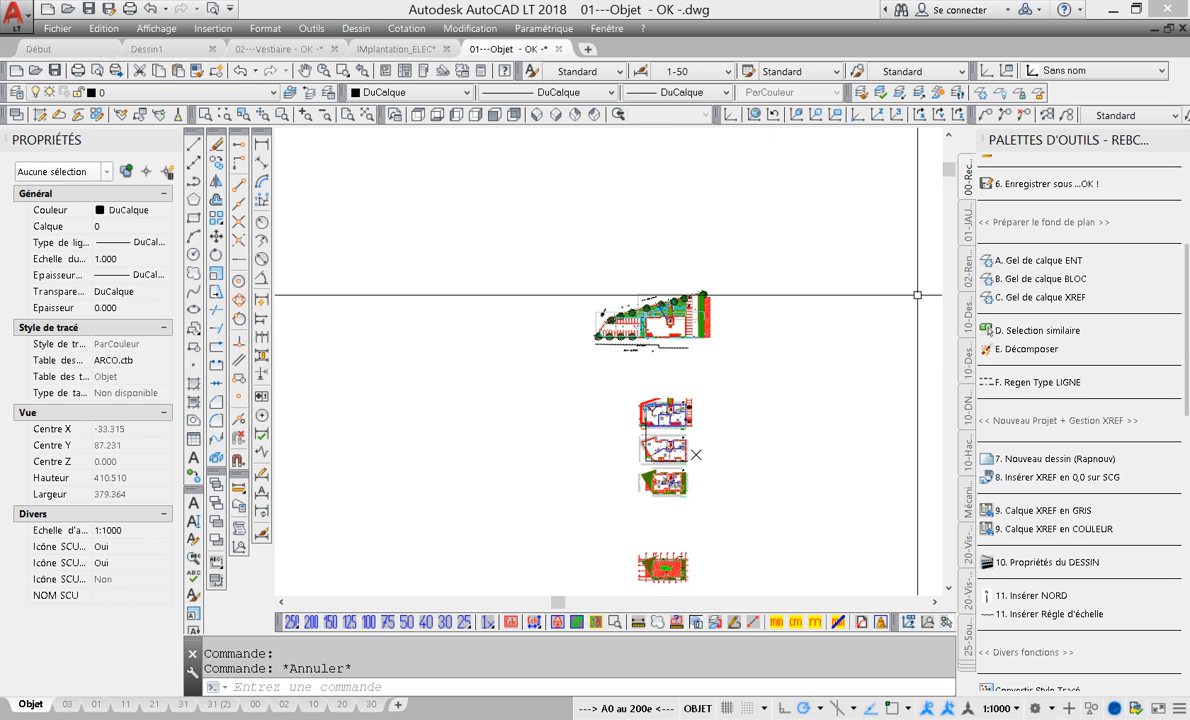
{"action": "scroll", "coordinate": [1040, 290], "scroll_direction": "up", "scroll_amount": 5}
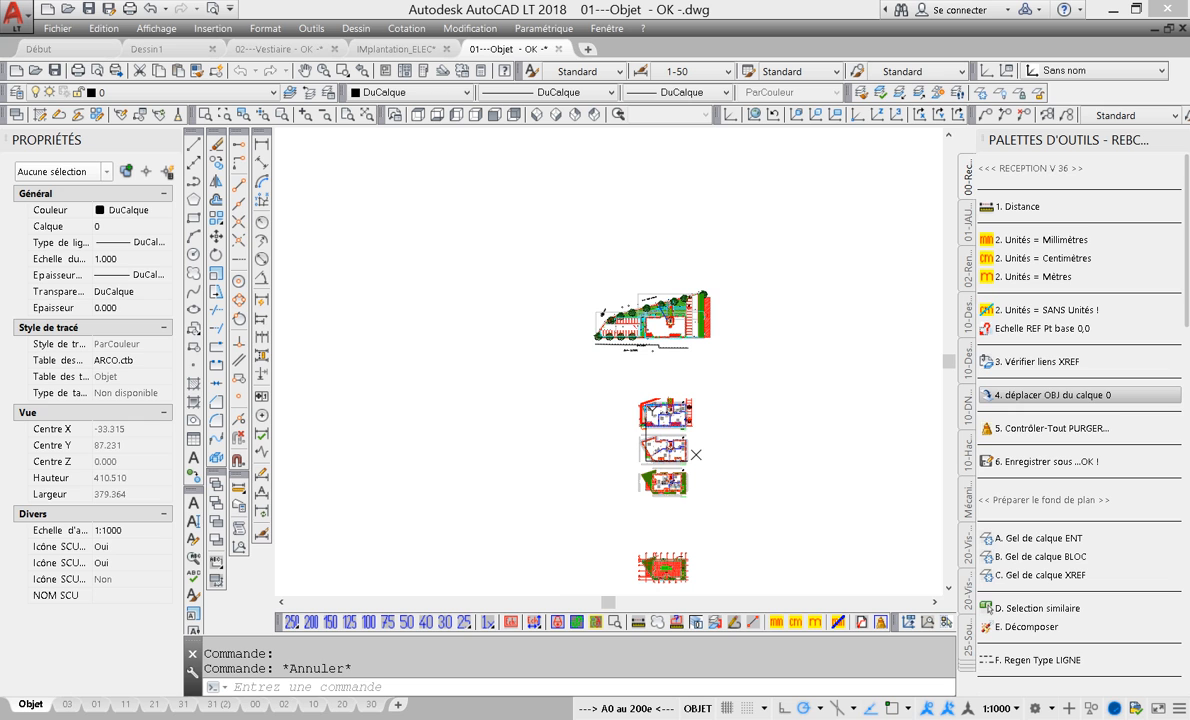
{"action": "left_click", "coordinate": [1060, 395]}
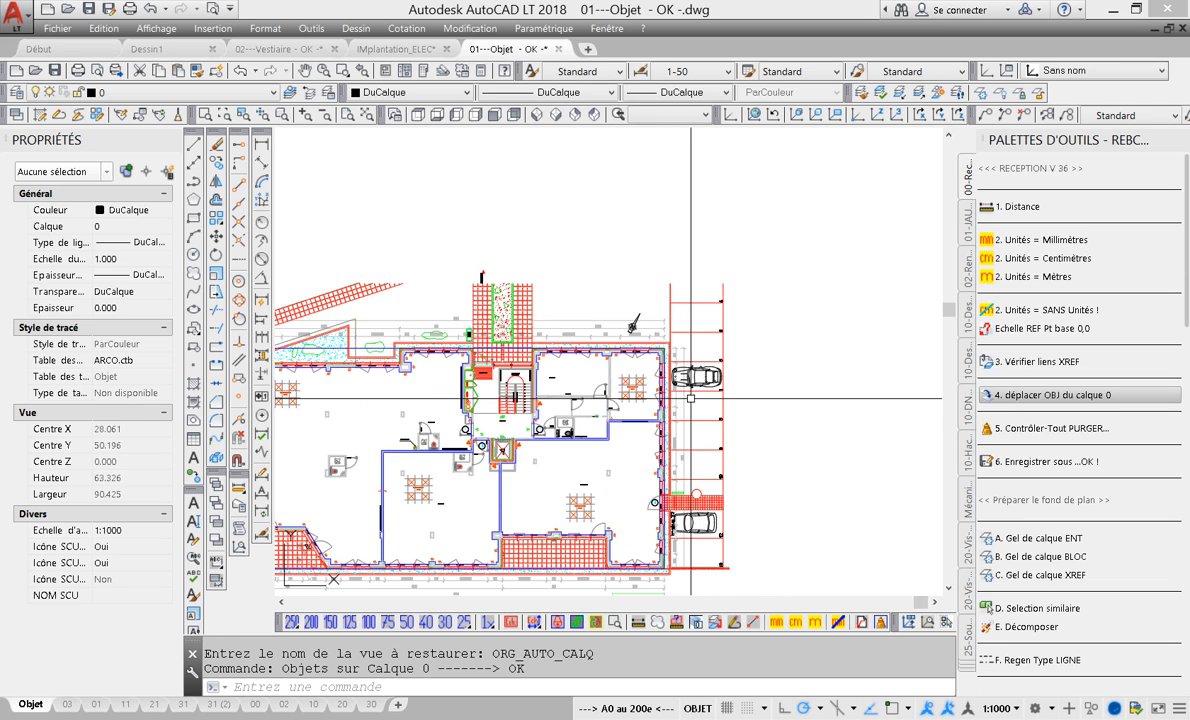
{"action": "scroll", "coordinate": [690, 398], "scroll_direction": "up", "scroll_amount": 1}
{"action": "scroll", "coordinate": [695, 390], "scroll_direction": "up", "scroll_amount": 4}
{"action": "left_click", "coordinate": [703, 377]}
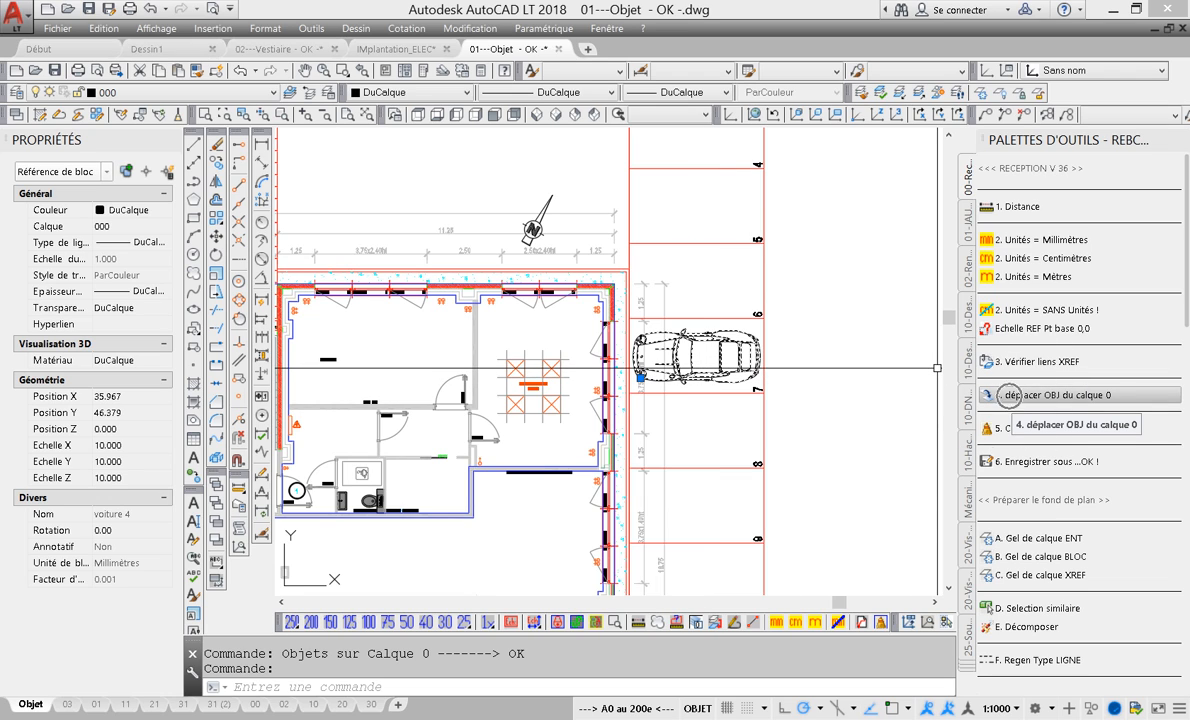
{"action": "left_click", "coordinate": [989, 395]}
Close the source drawing with its changes saved and reload the 01---Objet - OK - external reference in IMplantation_ELEC.
{"action": "left_click", "coordinate": [559, 49]}
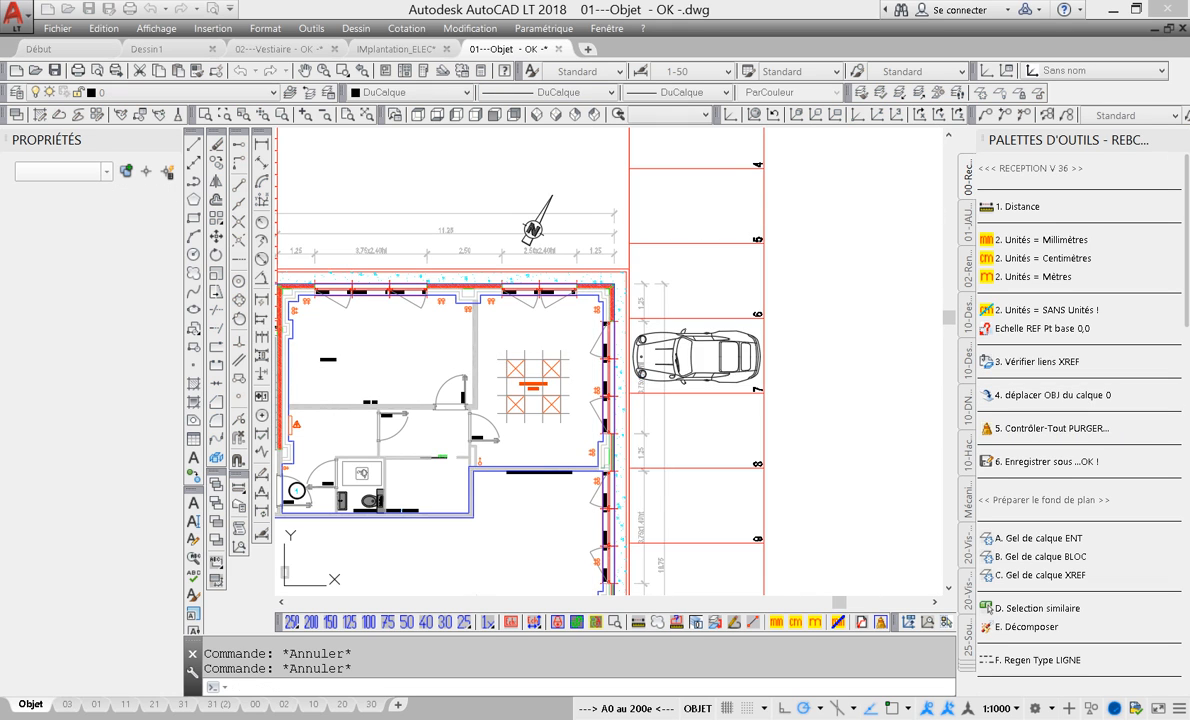
{"action": "key", "text": "Escape"}
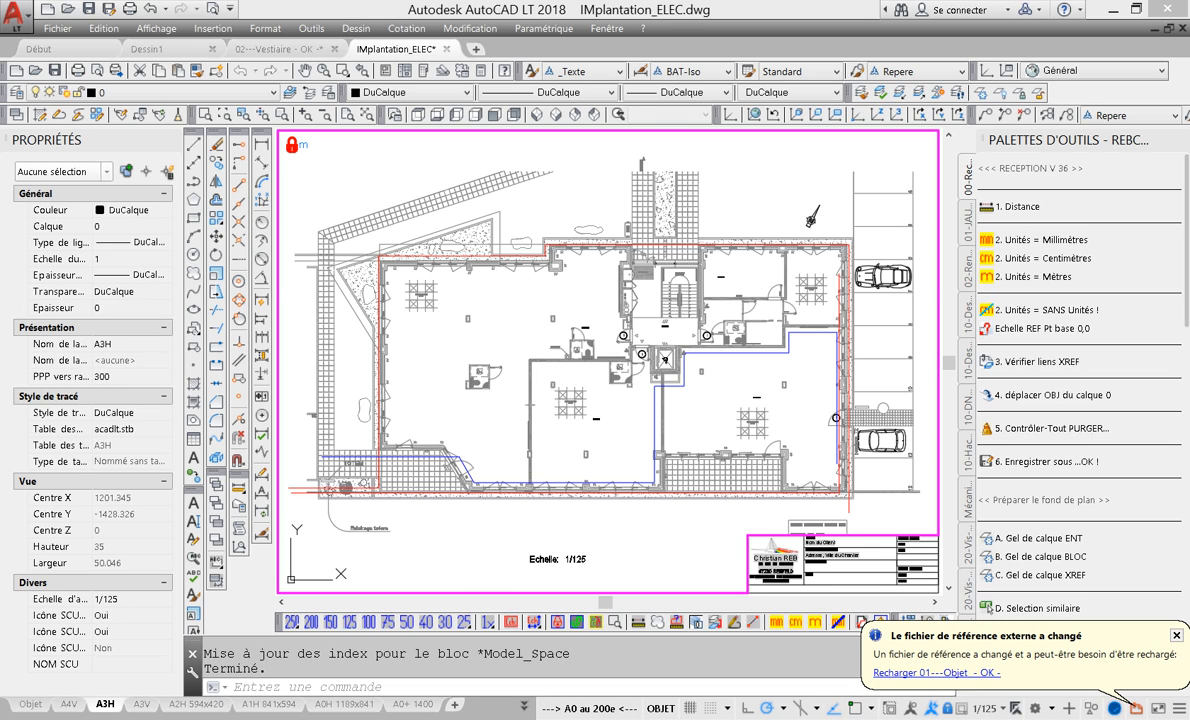
{"action": "left_click", "coordinate": [937, 672]}
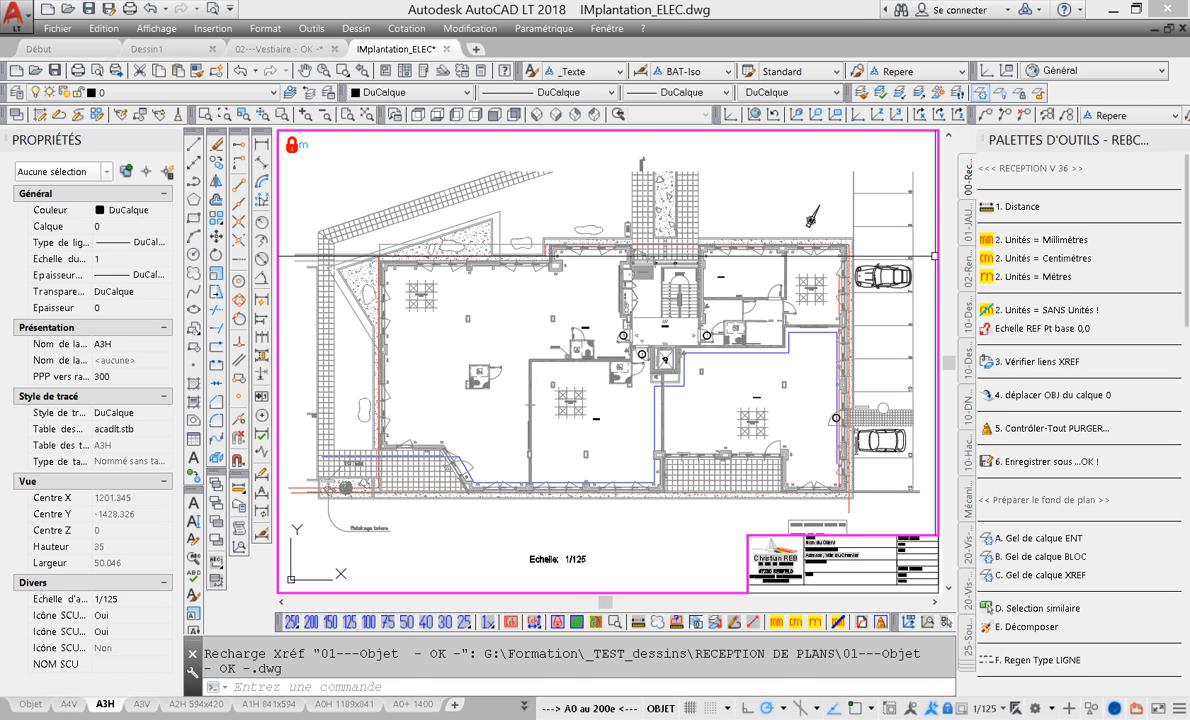
Freeze the layer of the upper parked car in the viewport with the current selection settings, and undo the freeze.
{"action": "left_click", "coordinate": [981, 92]}
{"action": "left_click", "coordinate": [896, 271]}
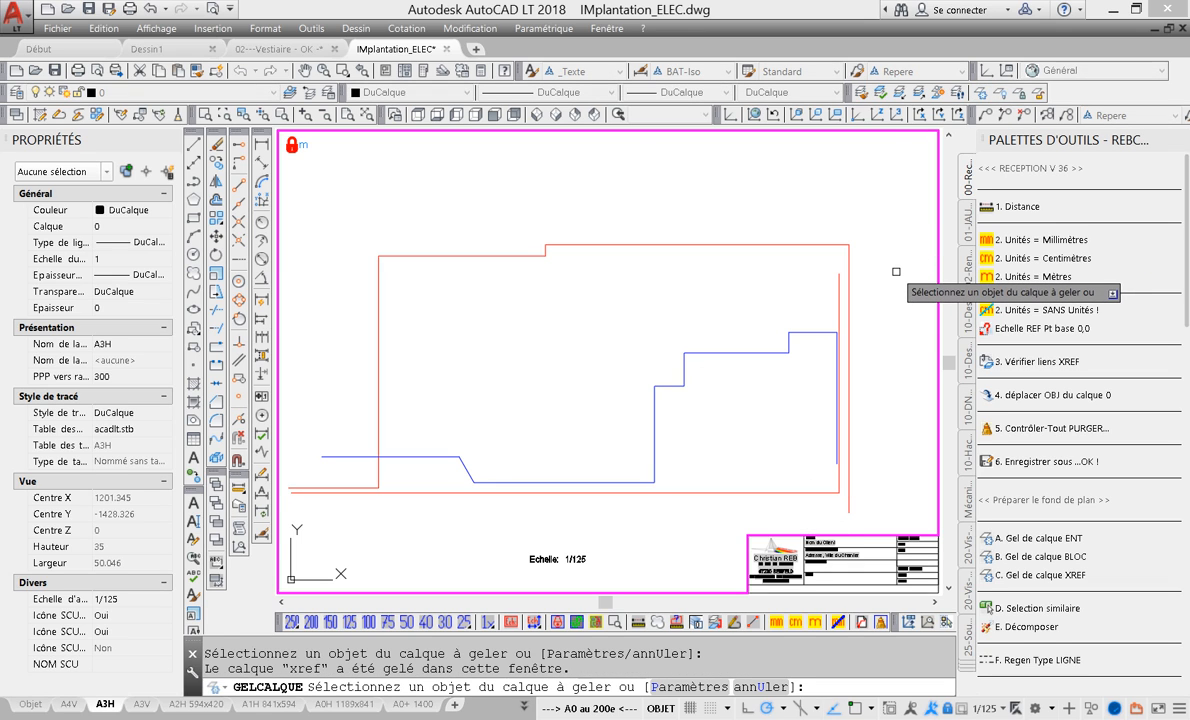
{"action": "key", "text": "ctrl+z"}
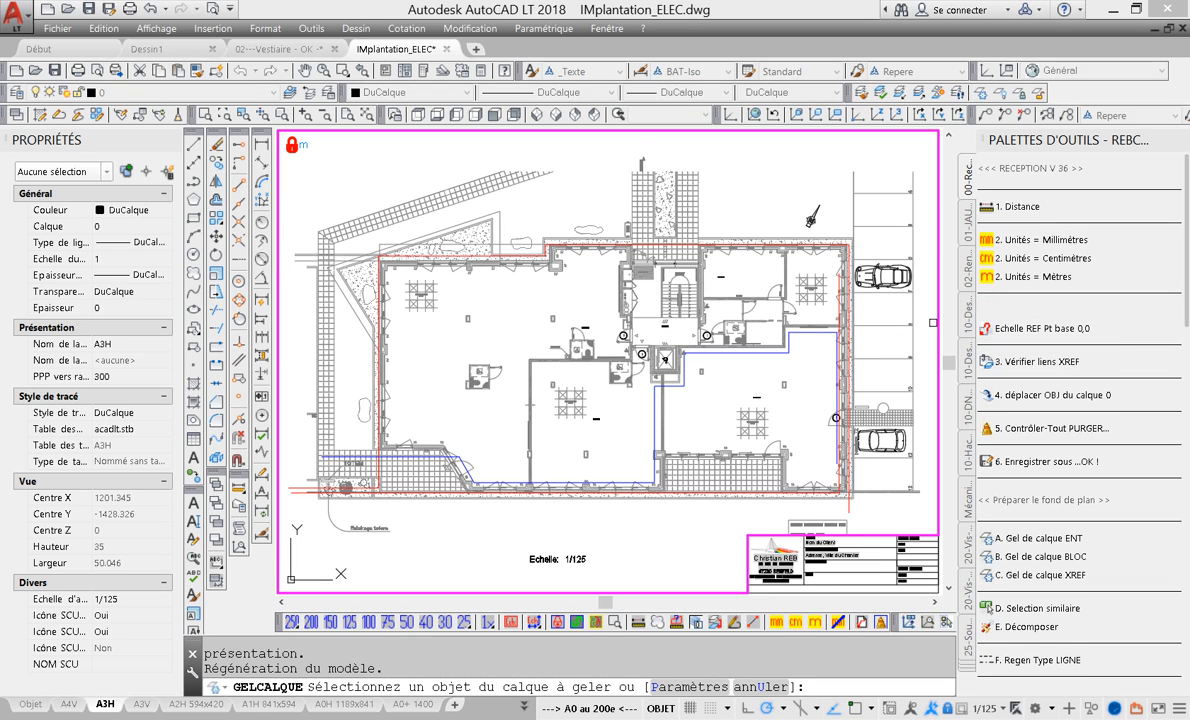
Freeze the upper parked car's layer 000 in the viewport using the Bloc selection level, and set the xref layers to grey.
{"action": "left_click", "coordinate": [1000, 540]}
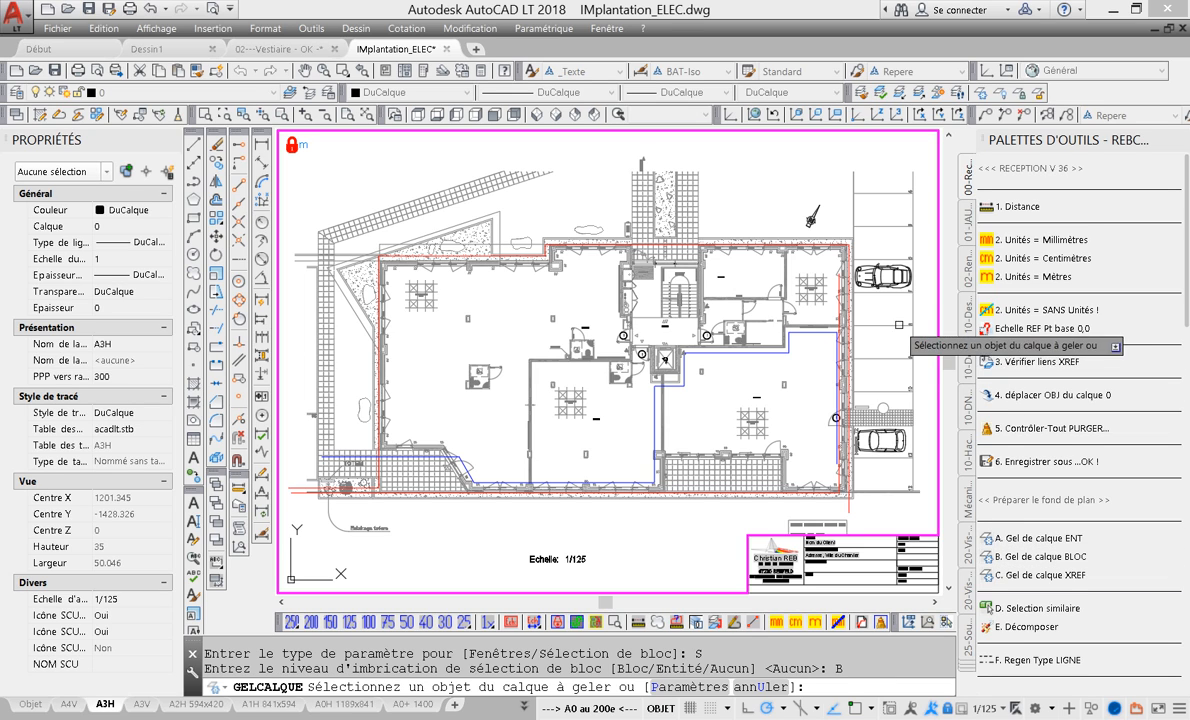
{"action": "left_click", "coordinate": [893, 277]}
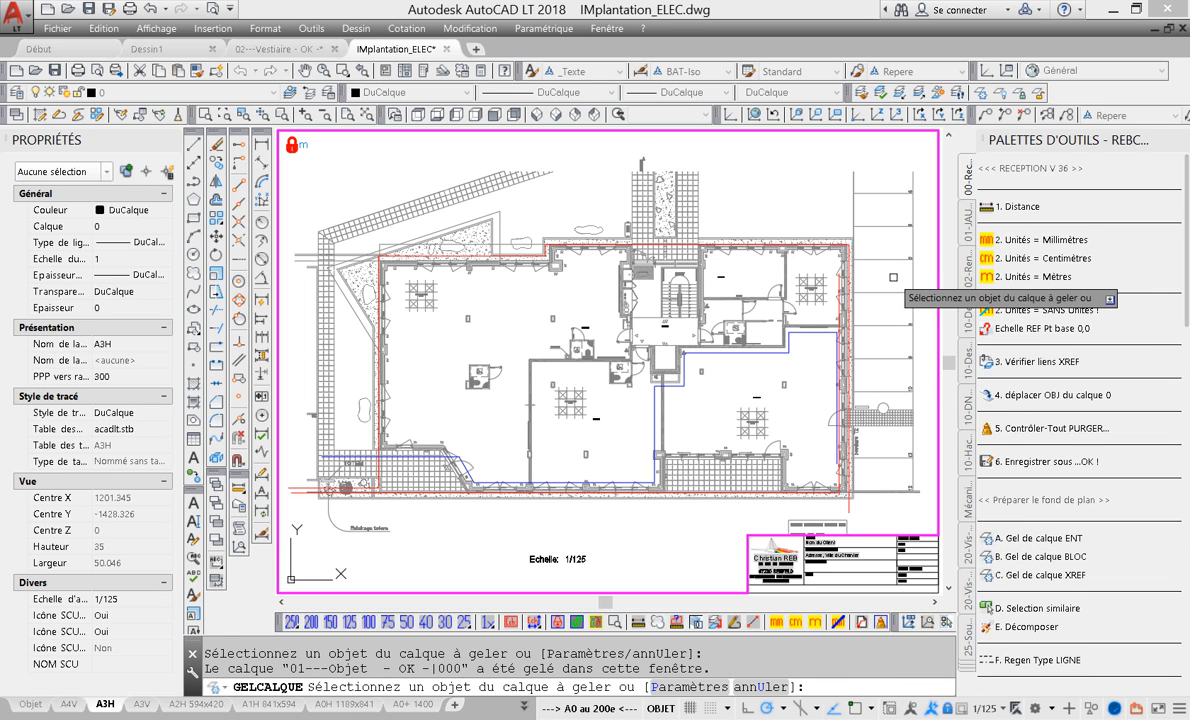
{"action": "key", "text": "Escape"}
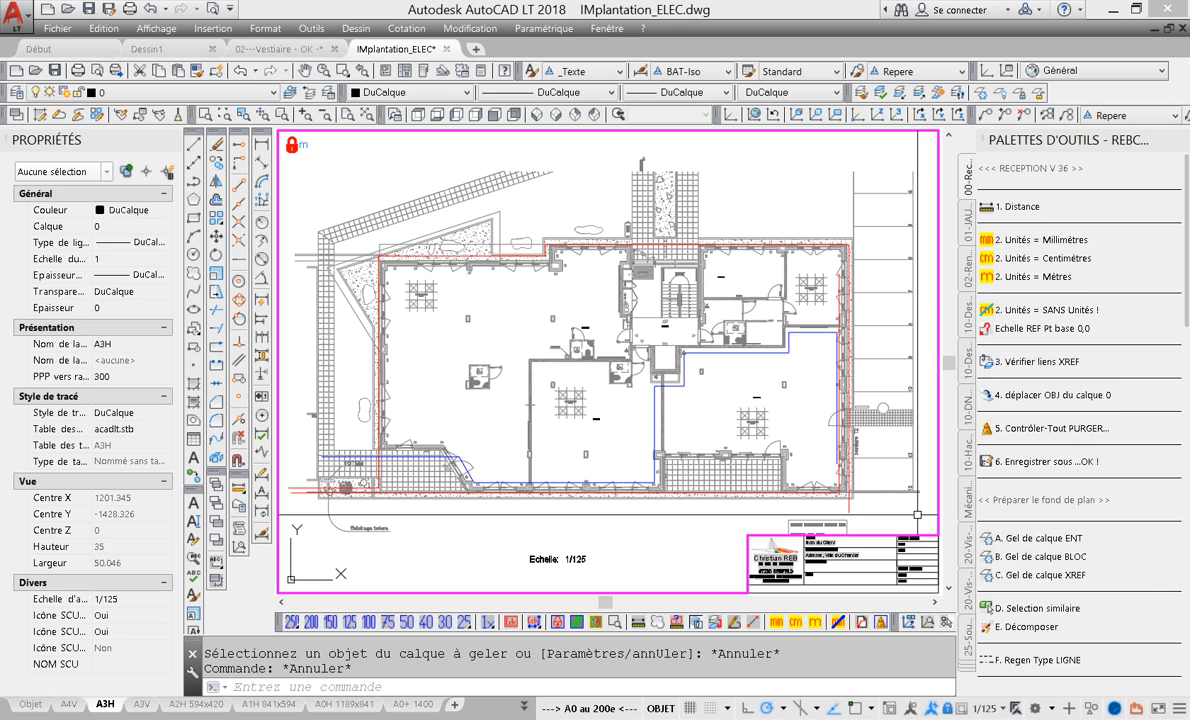
{"action": "scroll", "coordinate": [1078, 537], "scroll_direction": "down", "scroll_amount": 10}
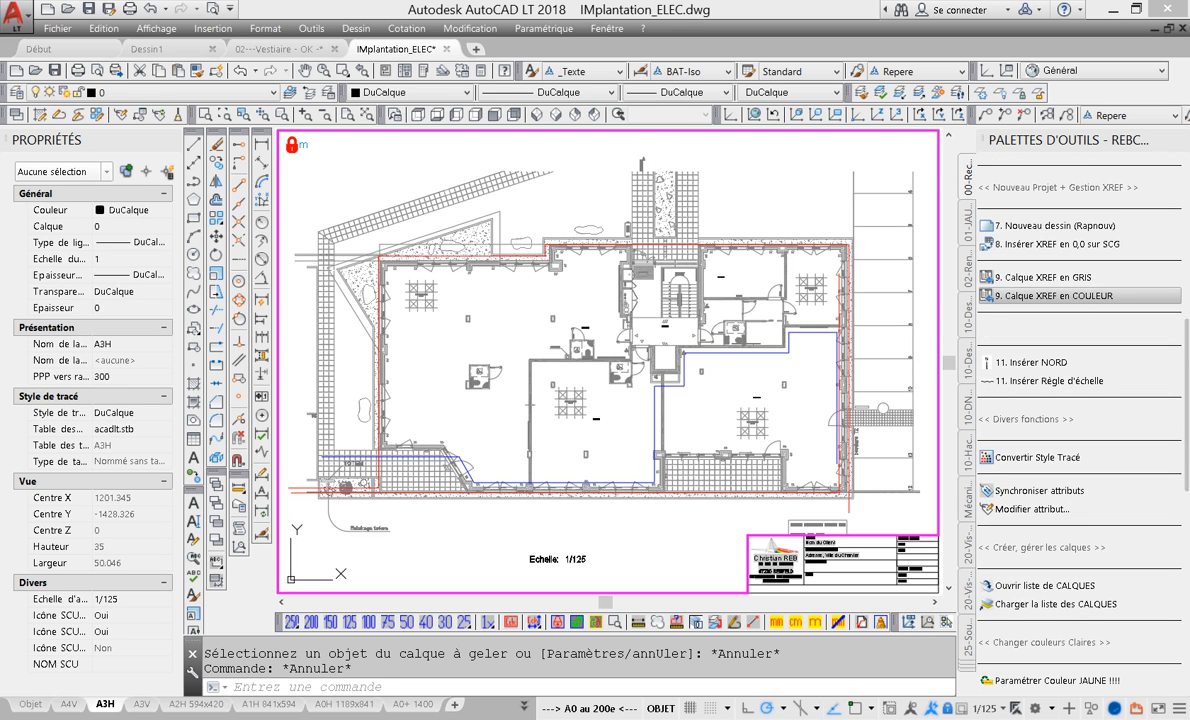
{"action": "left_click", "coordinate": [1016, 279]}
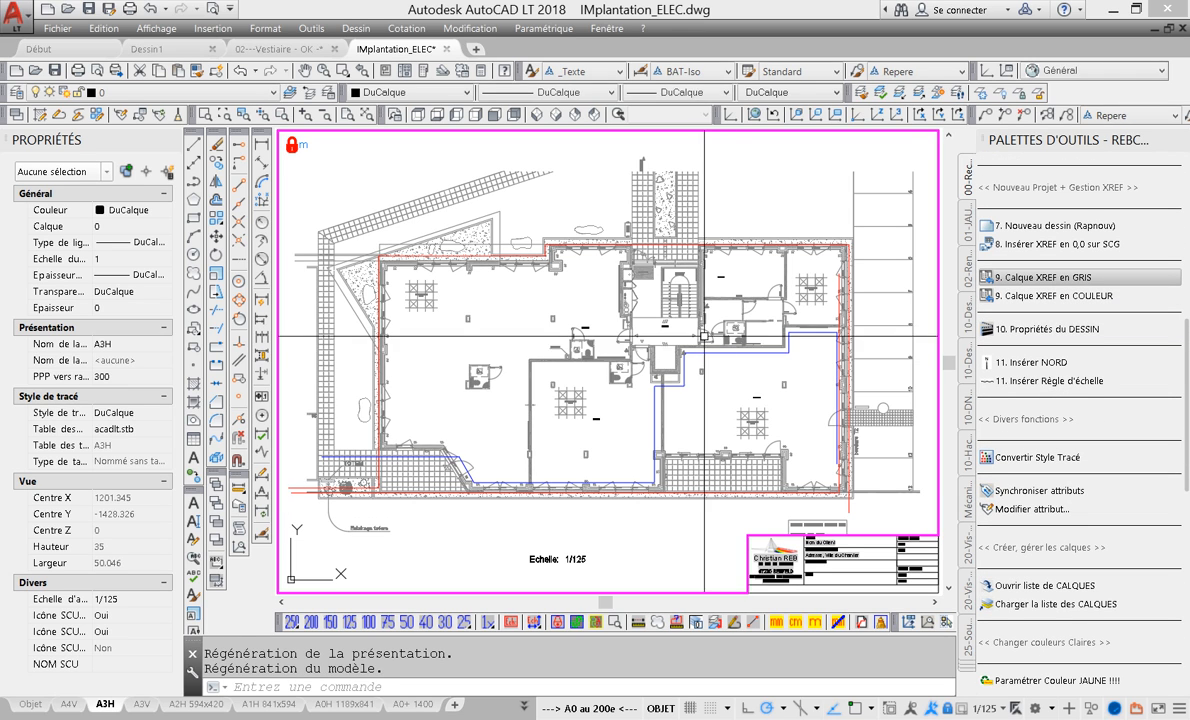
Open the external reference's source drawing and select the area text on the stair landing to check its layer.
{"action": "scroll", "coordinate": [665, 326], "scroll_direction": "up", "scroll_amount": 10}
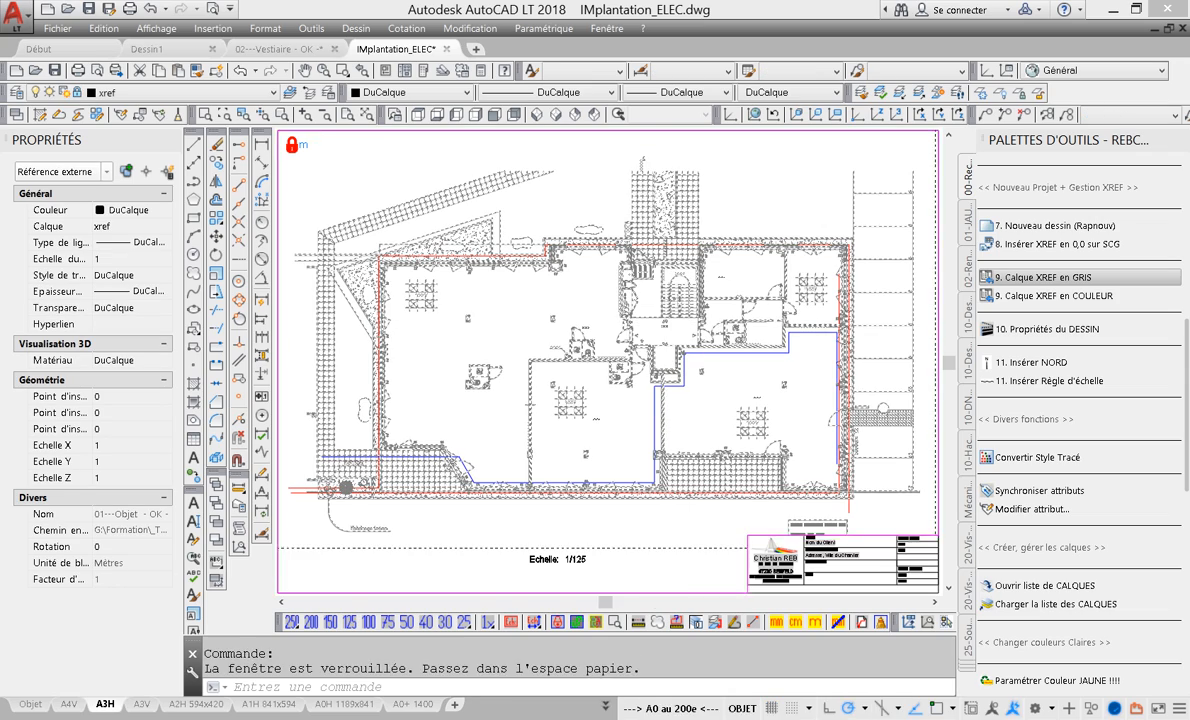
{"action": "scroll", "coordinate": [666, 333], "scroll_direction": "down", "scroll_amount": 6}
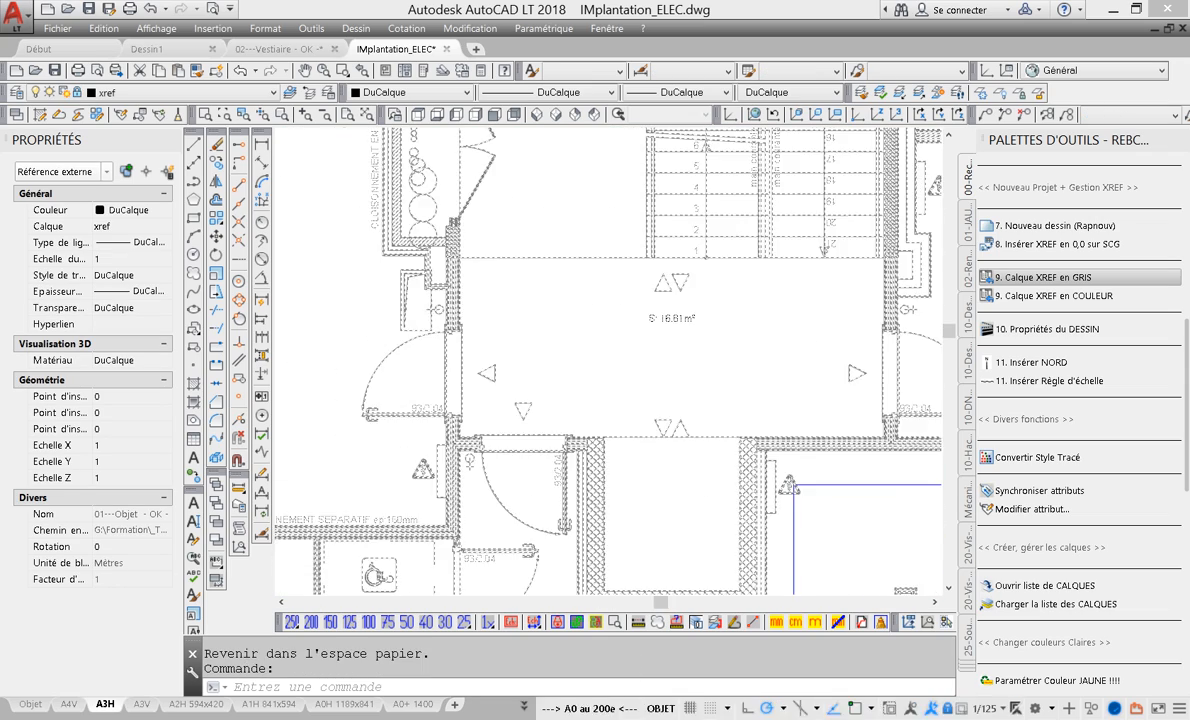
{"action": "middle_click", "coordinate": [668, 334]}
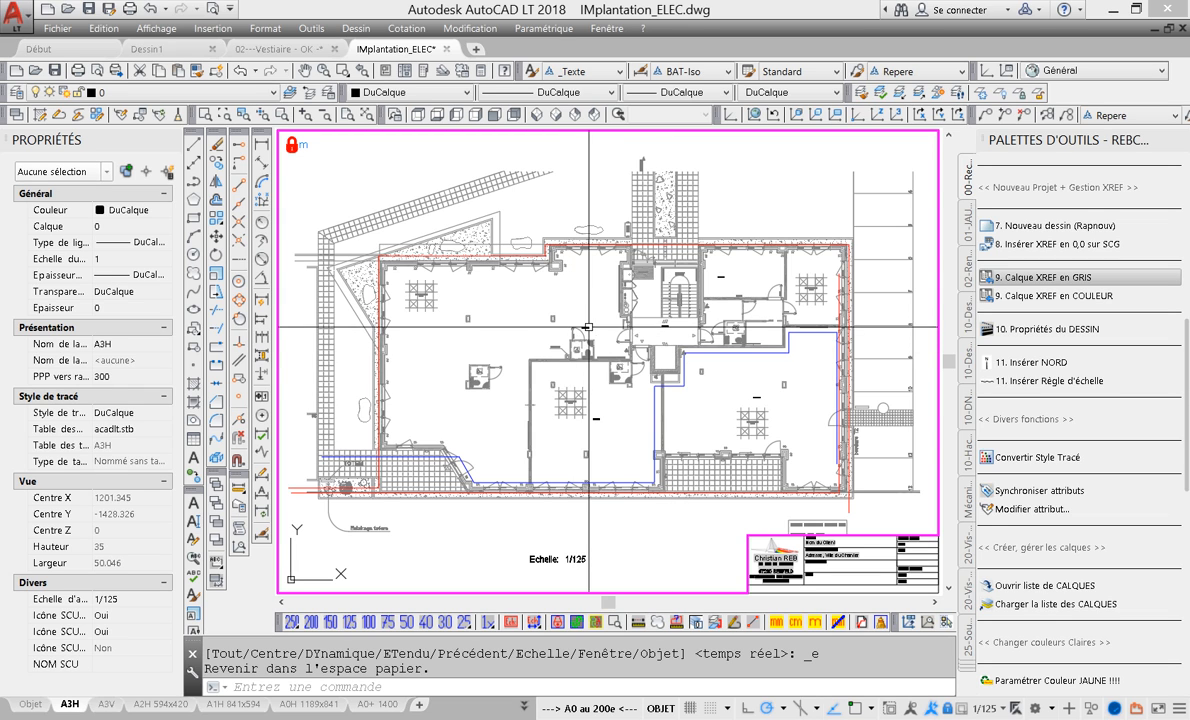
{"action": "left_click", "coordinate": [583, 303]}
{"action": "right_click", "coordinate": [590, 286]}
{"action": "left_click", "coordinate": [640, 349]}
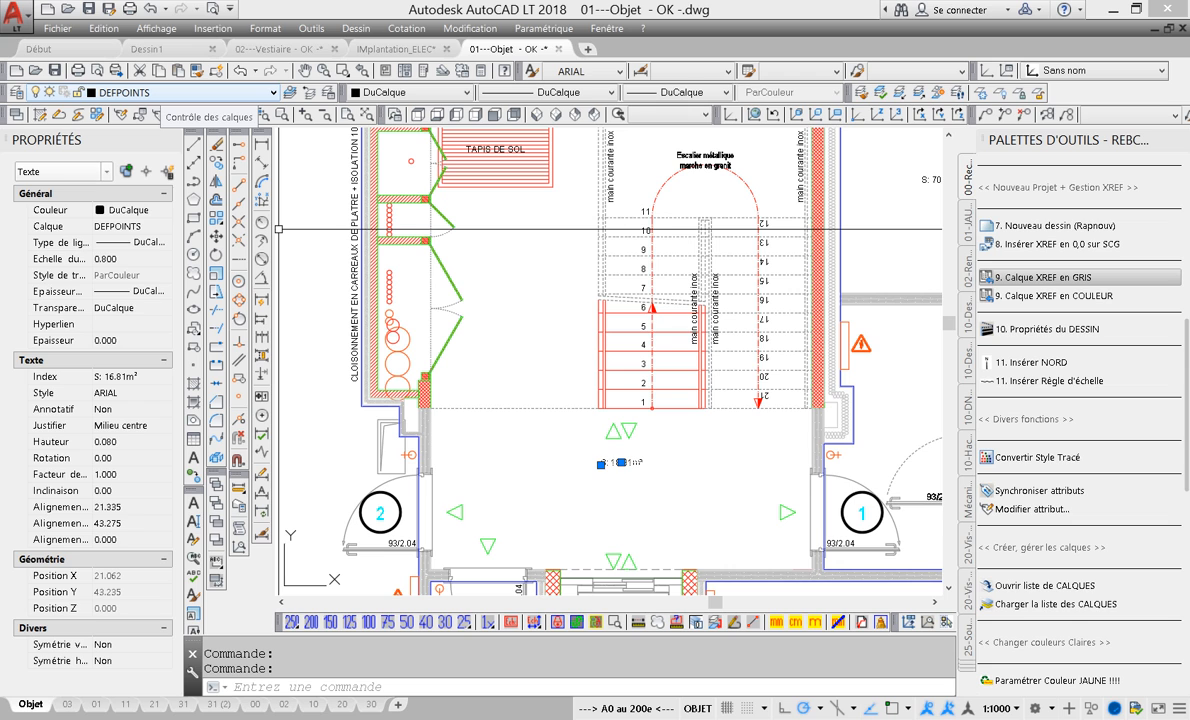
{"action": "key", "text": "ctrl+z"}
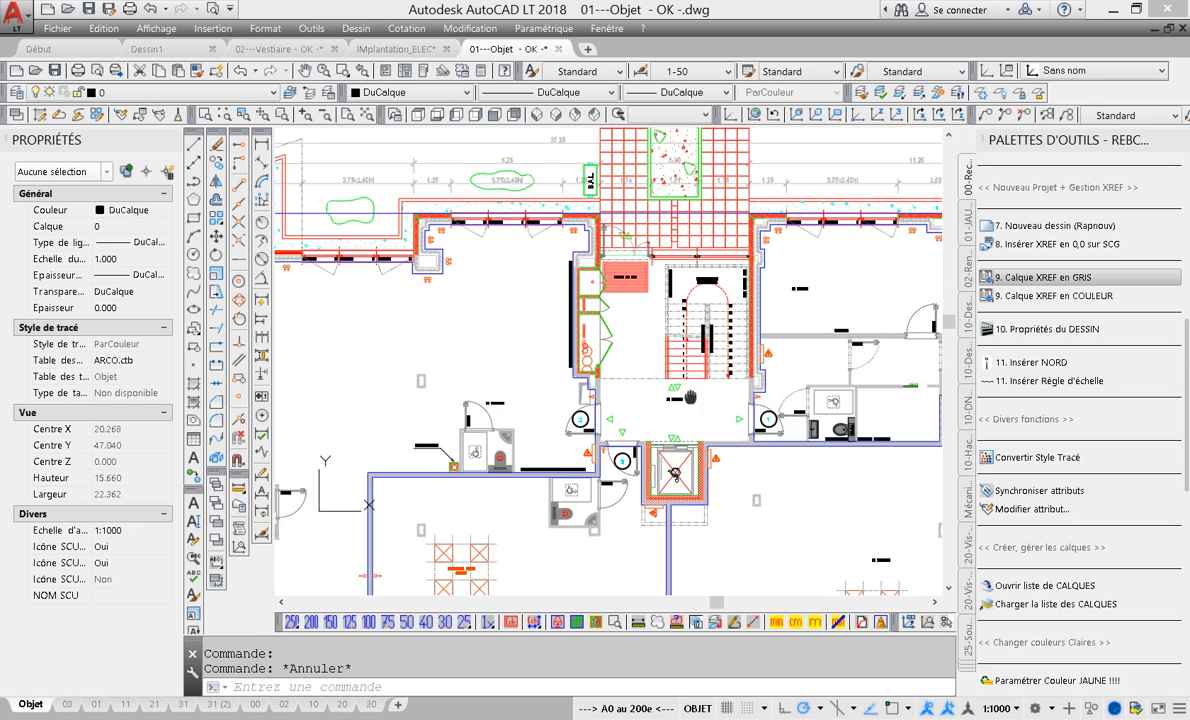
Select all texts similar to the stair landing's area text, move them to layer 000 and check the landing text's layer.
{"action": "middle_click_drag", "start_coordinate": [690, 397], "coordinate": [684, 358]}
{"action": "left_click", "coordinate": [674, 359]}
{"action": "right_click", "coordinate": [674, 359]}
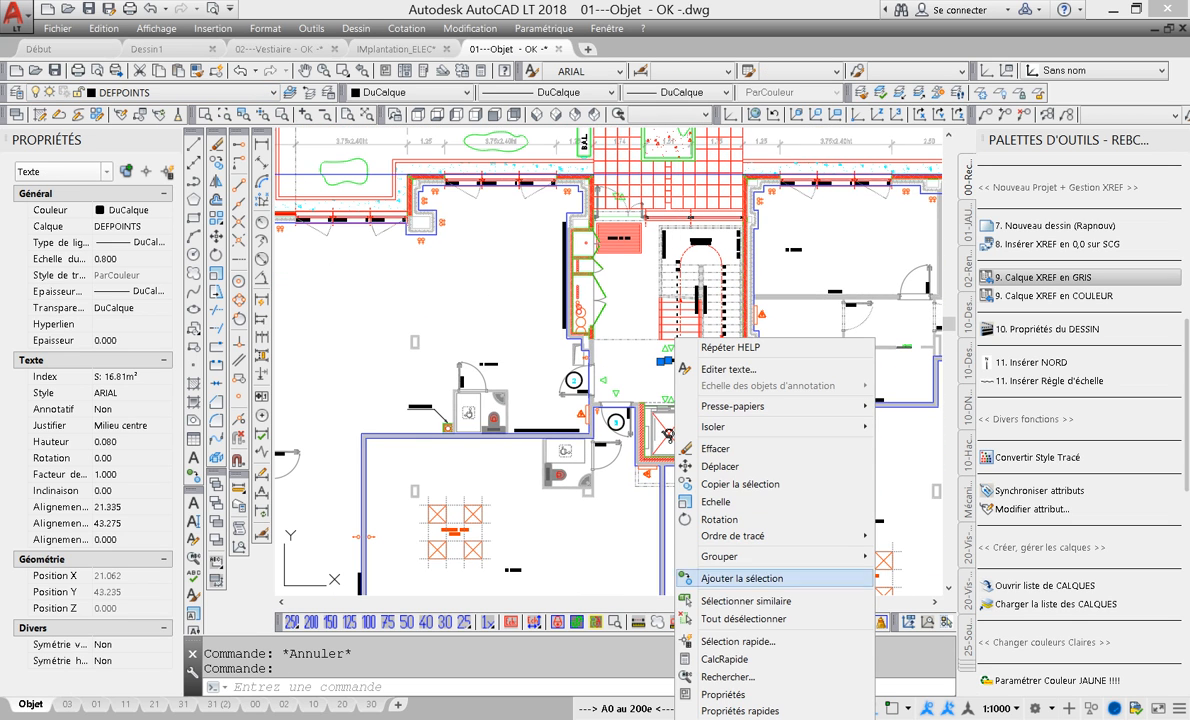
{"action": "left_click", "coordinate": [700, 576]}
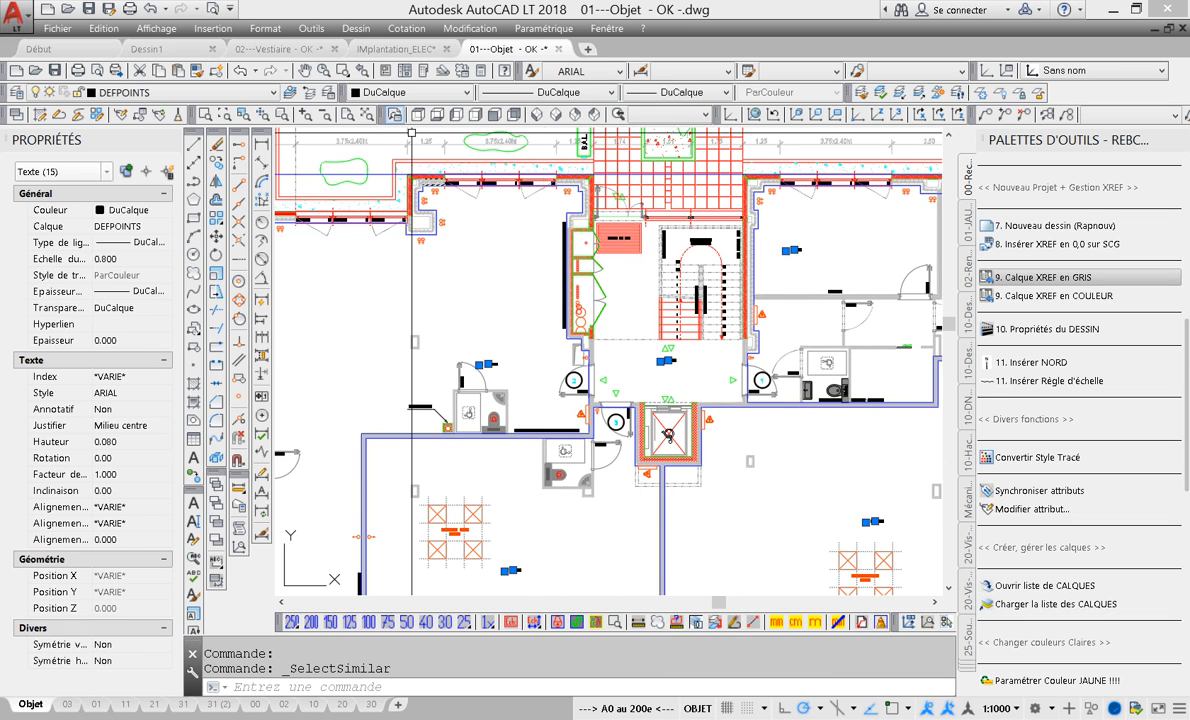
{"action": "left_click", "coordinate": [185, 92]}
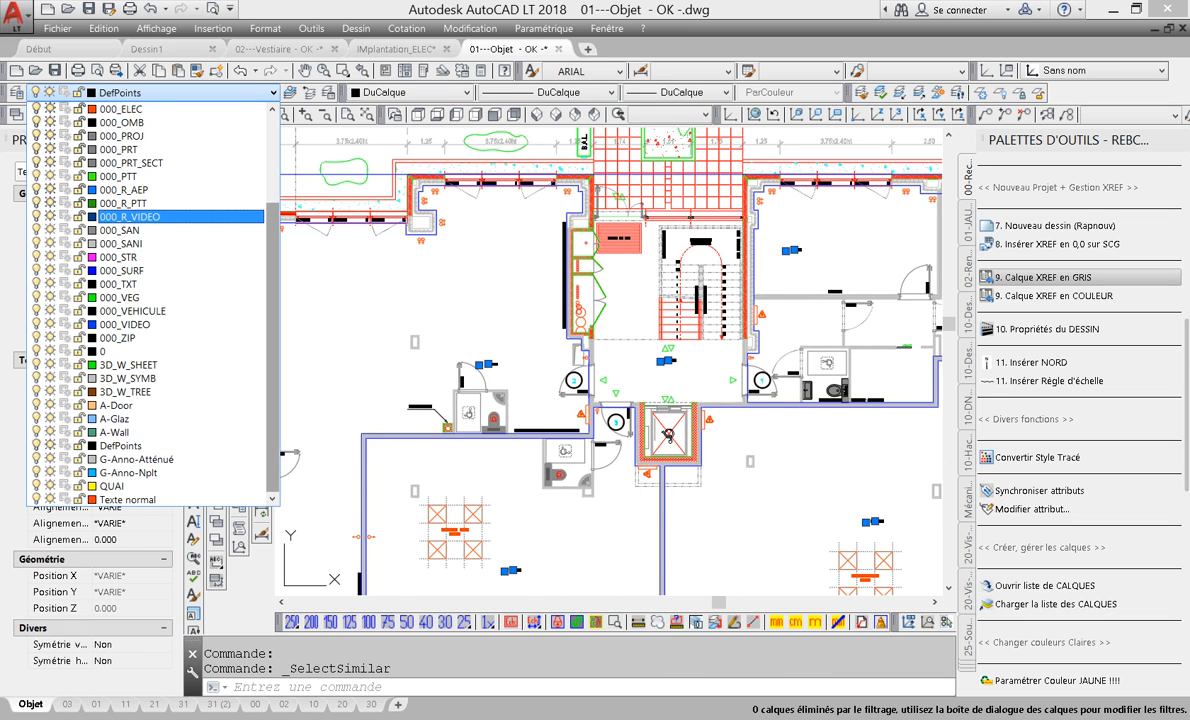
{"action": "key", "text": "Escape"}
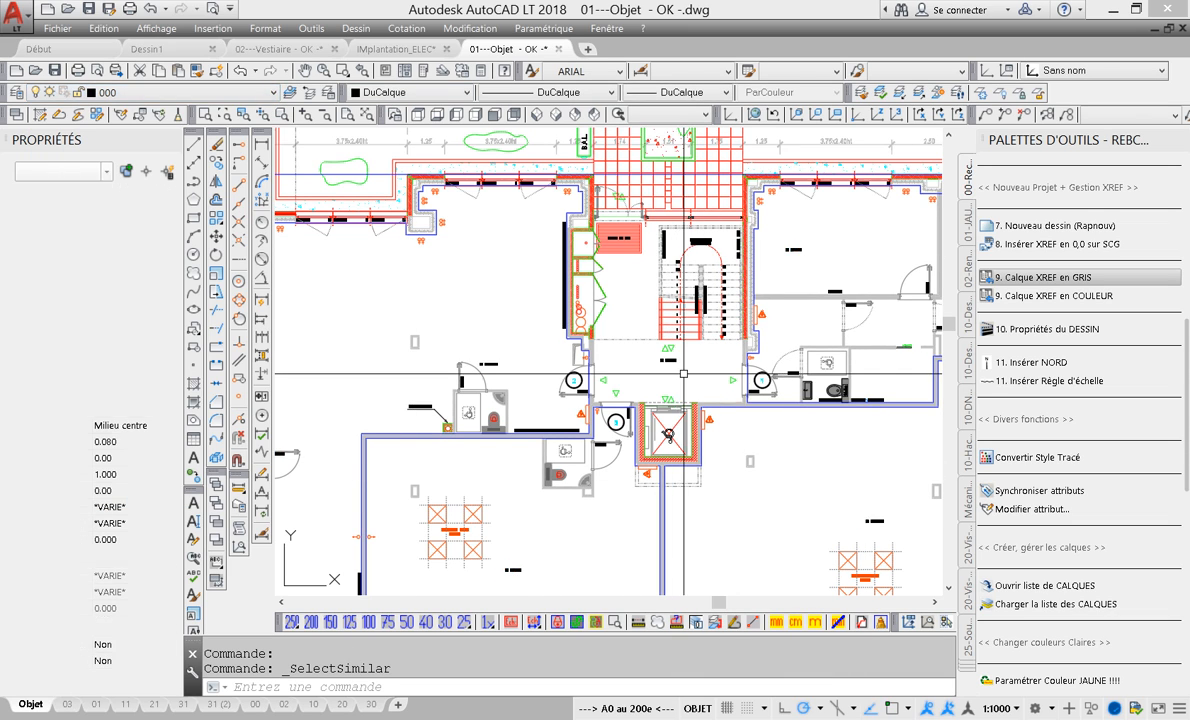
{"action": "left_click", "coordinate": [668, 358]}
{"action": "right_click", "coordinate": [678, 358]}
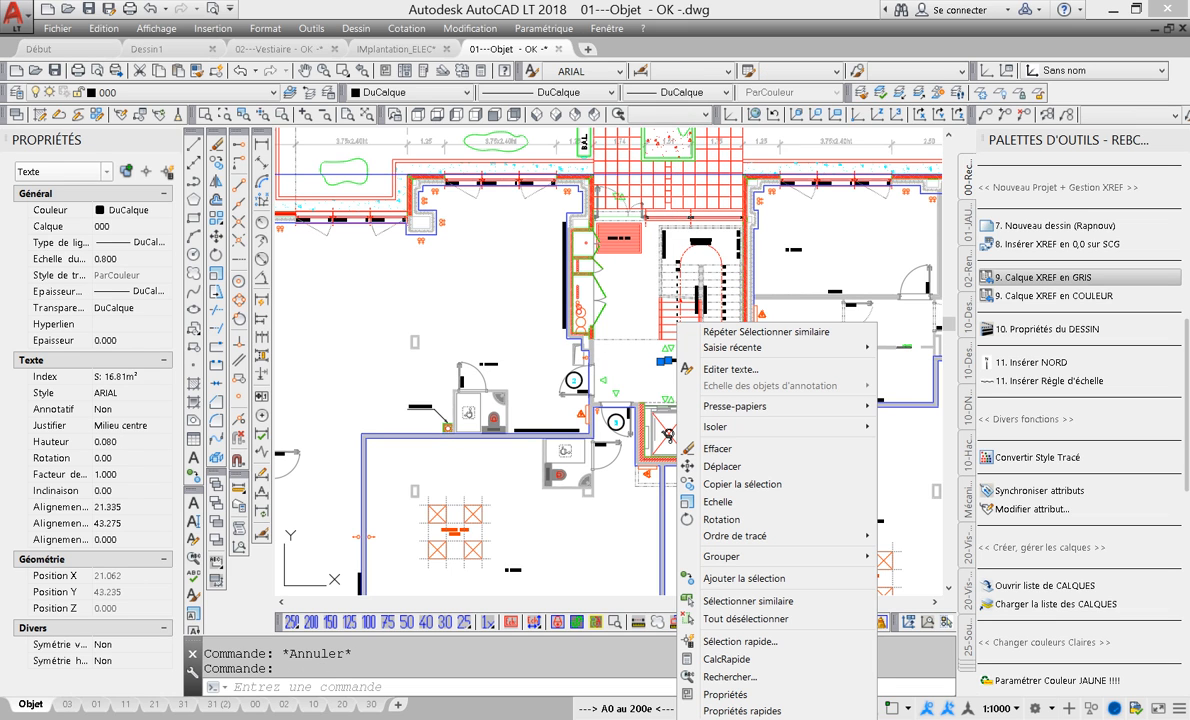
{"action": "key", "text": "Escape"}
{"action": "key", "text": "Escape"}
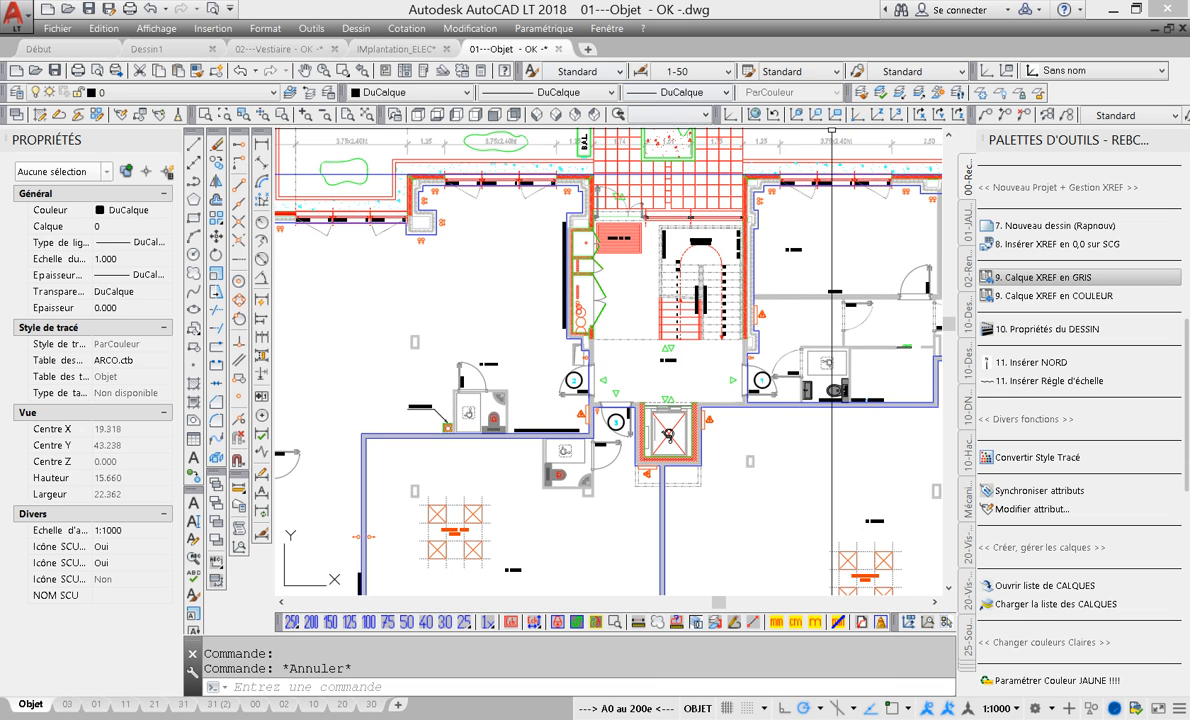
Save and close the modified source drawing, and reload the external reference in the A3H layout.
{"action": "left_click", "coordinate": [558, 49]}
{"action": "left_click", "coordinate": [575, 414]}
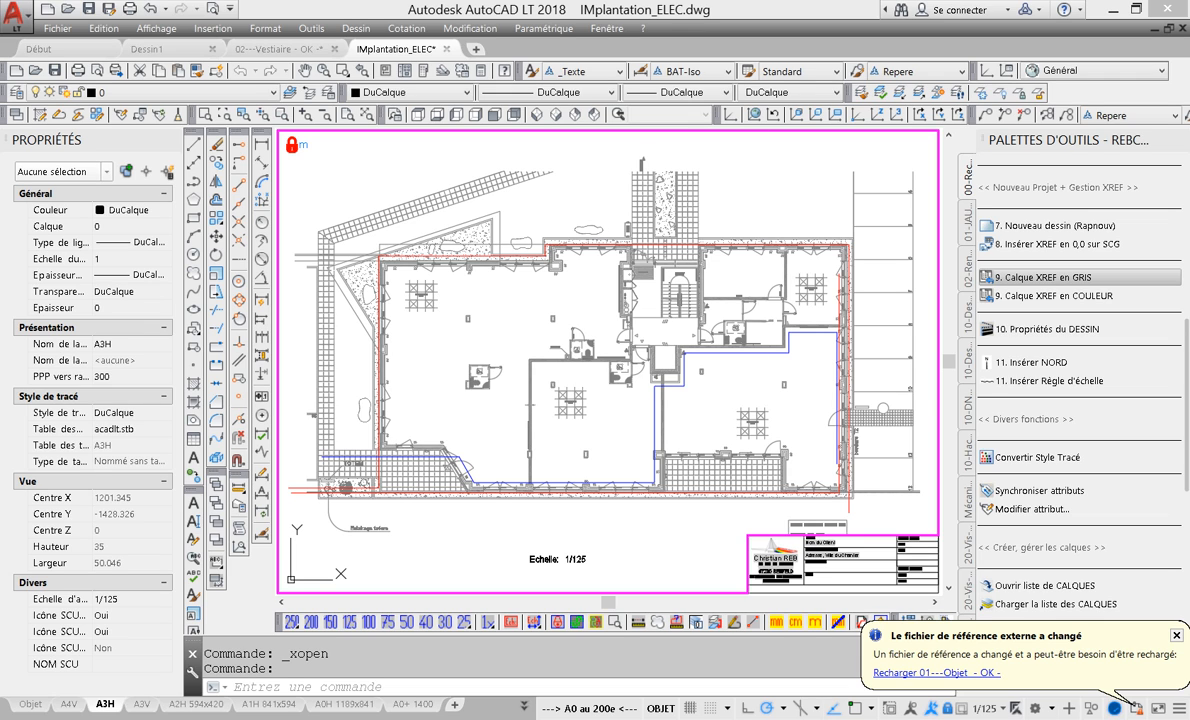
{"action": "left_click", "coordinate": [937, 672]}
{"action": "key", "text": "Escape"}
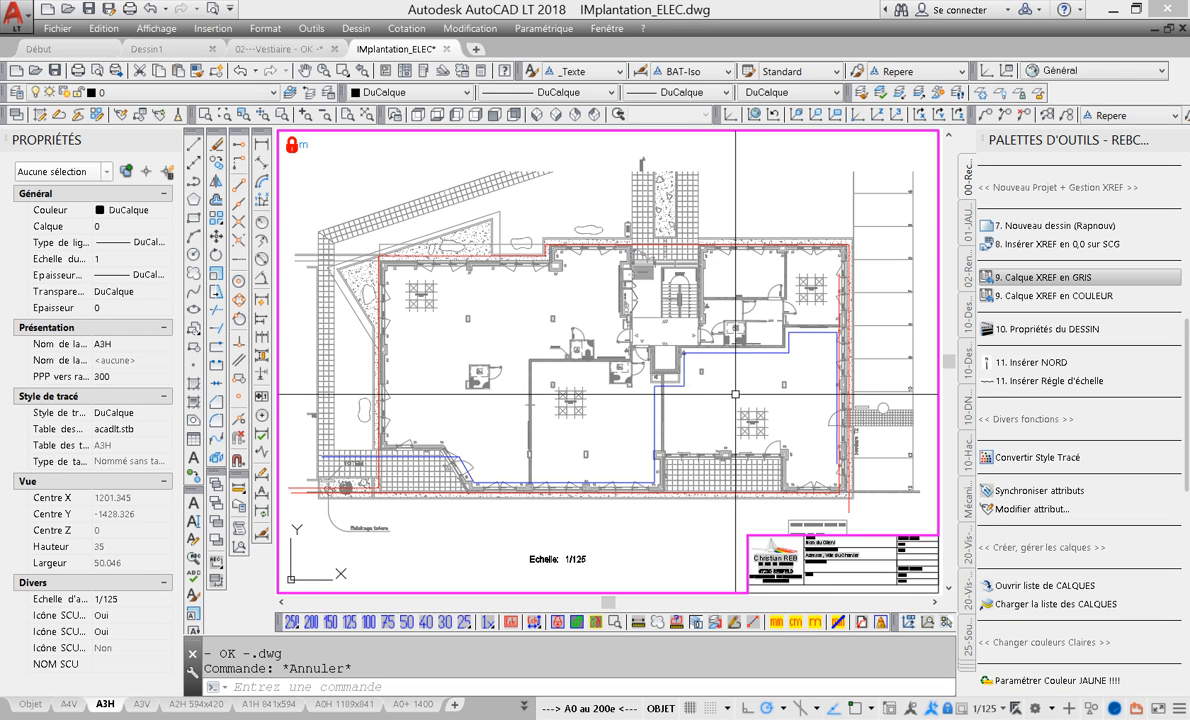
Open the plot preview of the A3H layout and examine the grey background plan up close.
{"action": "middle_click_drag", "start_coordinate": [735, 394], "coordinate": [737, 414]}
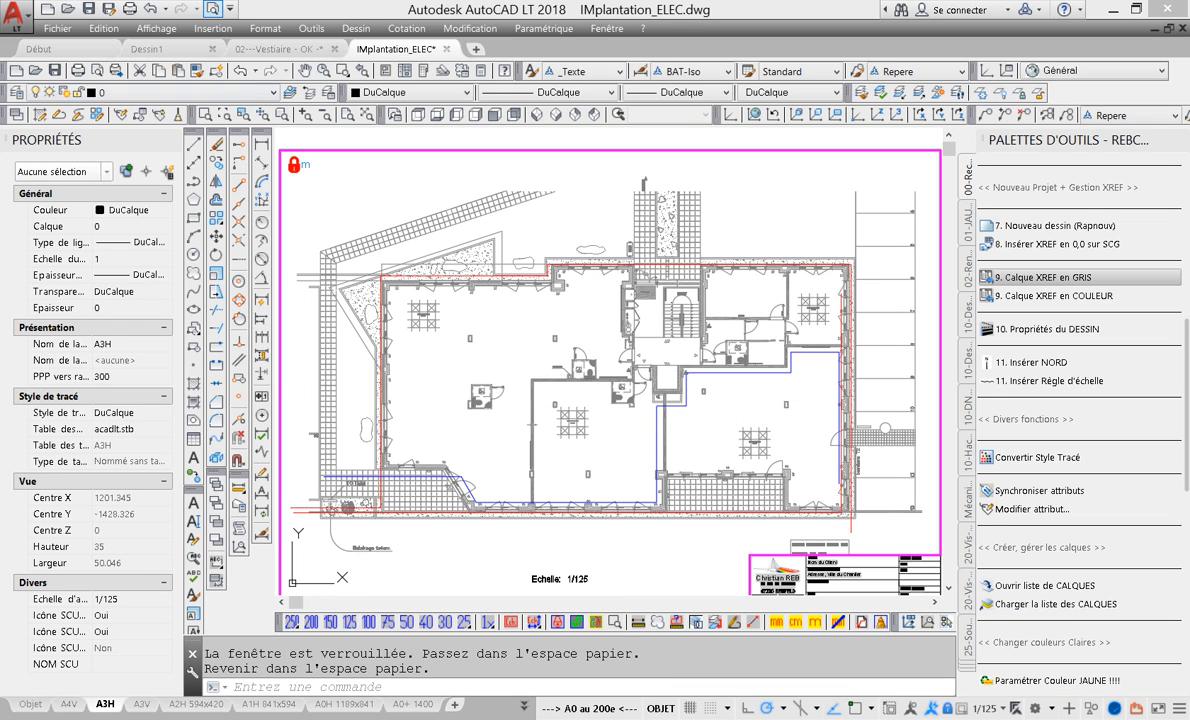
{"action": "left_click", "coordinate": [213, 9]}
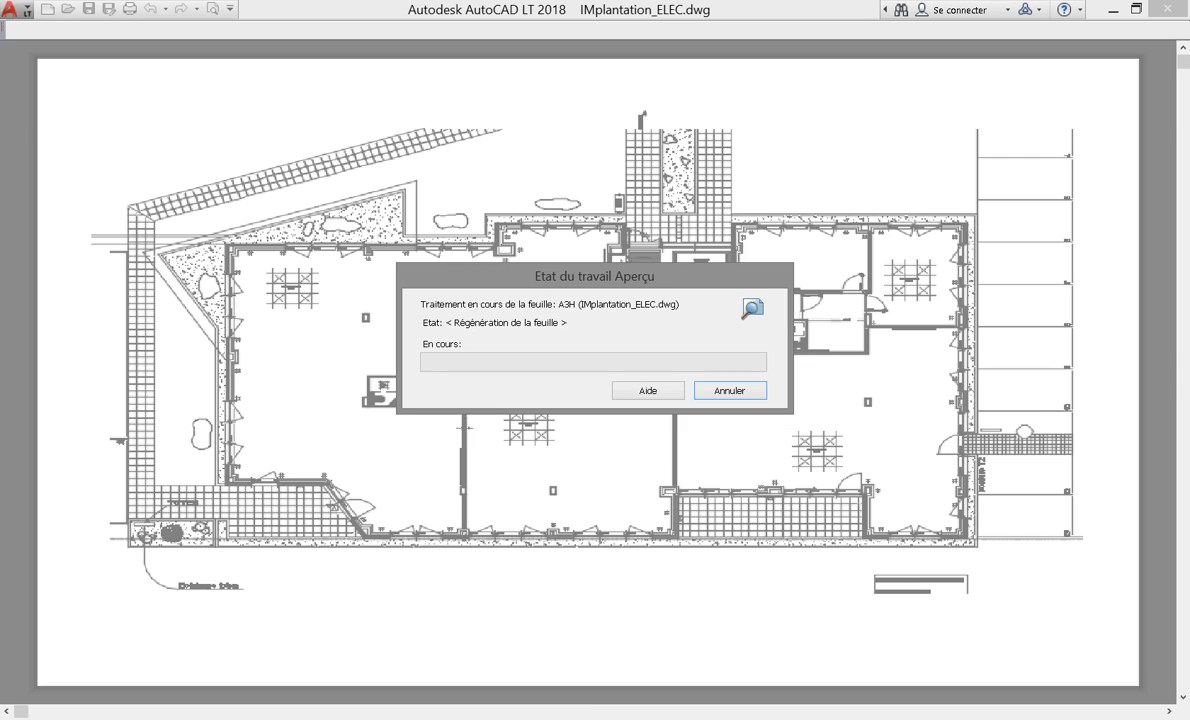
{"action": "scroll", "coordinate": [623, 347], "scroll_direction": "up", "scroll_amount": 5}
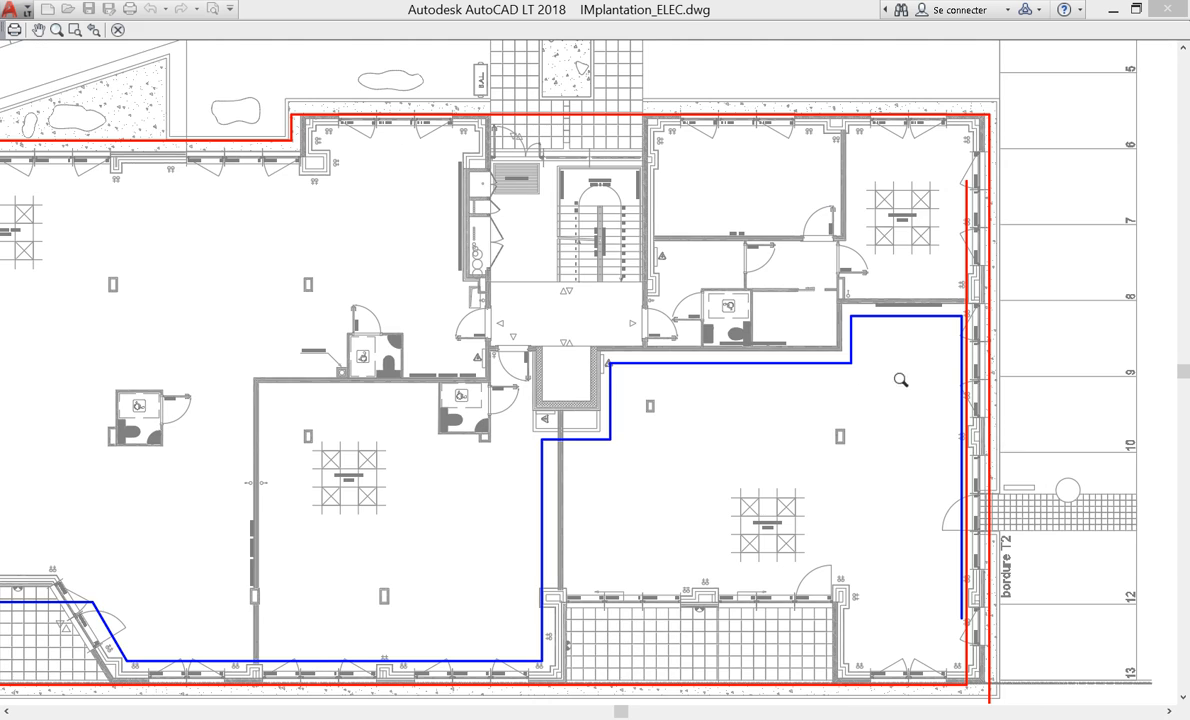
Examine the whole A3H sheet in the plot preview, down to the title block, and close the preview.
{"action": "scroll", "coordinate": [990, 288], "scroll_direction": "down", "scroll_amount": 5}
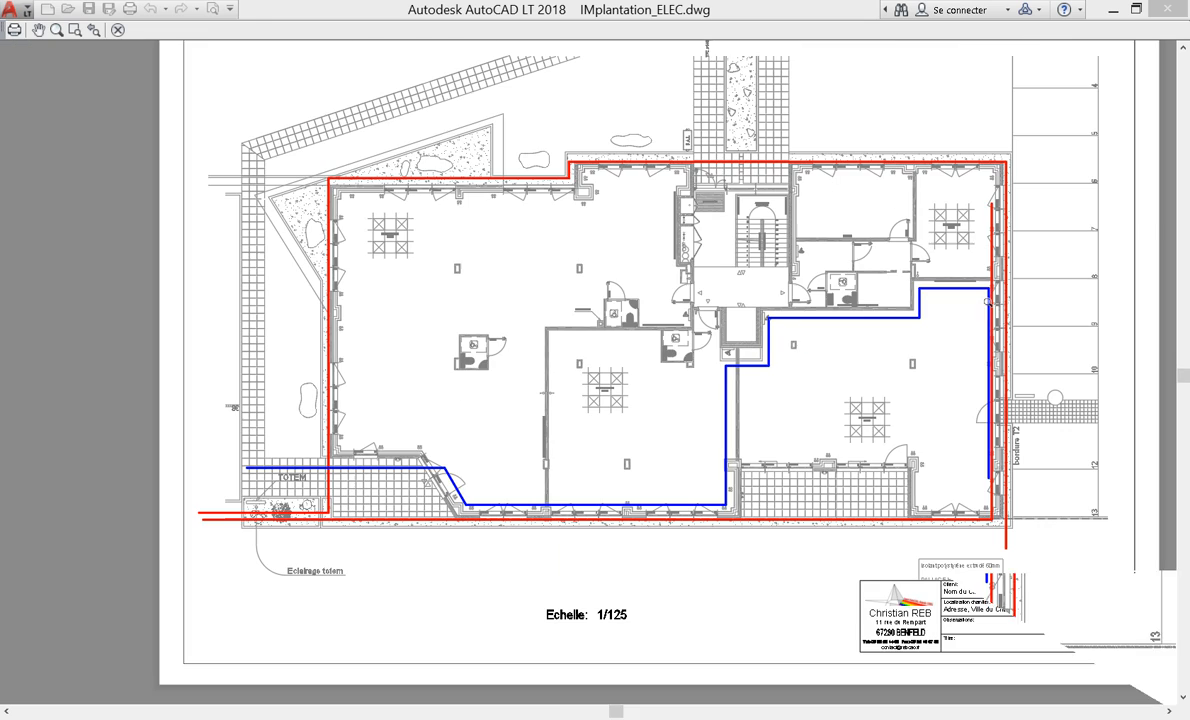
{"action": "middle_click_drag", "start_coordinate": [863, 366], "coordinate": [823, 395]}
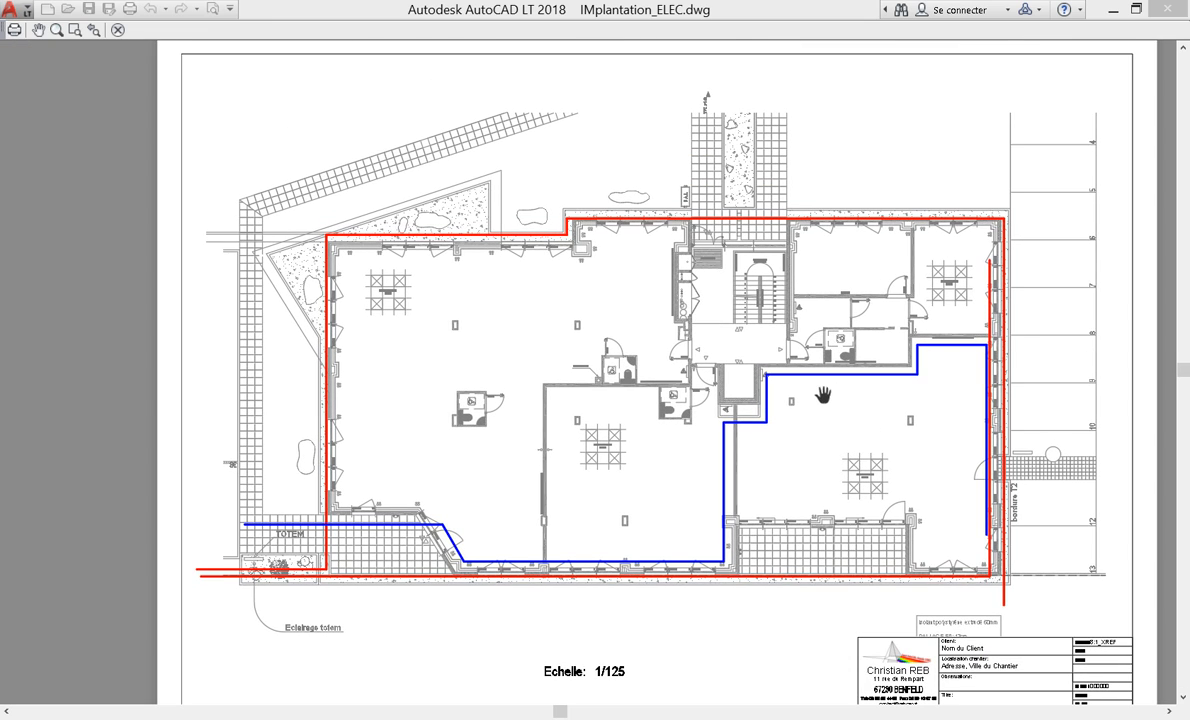
{"action": "key", "text": "Escape"}
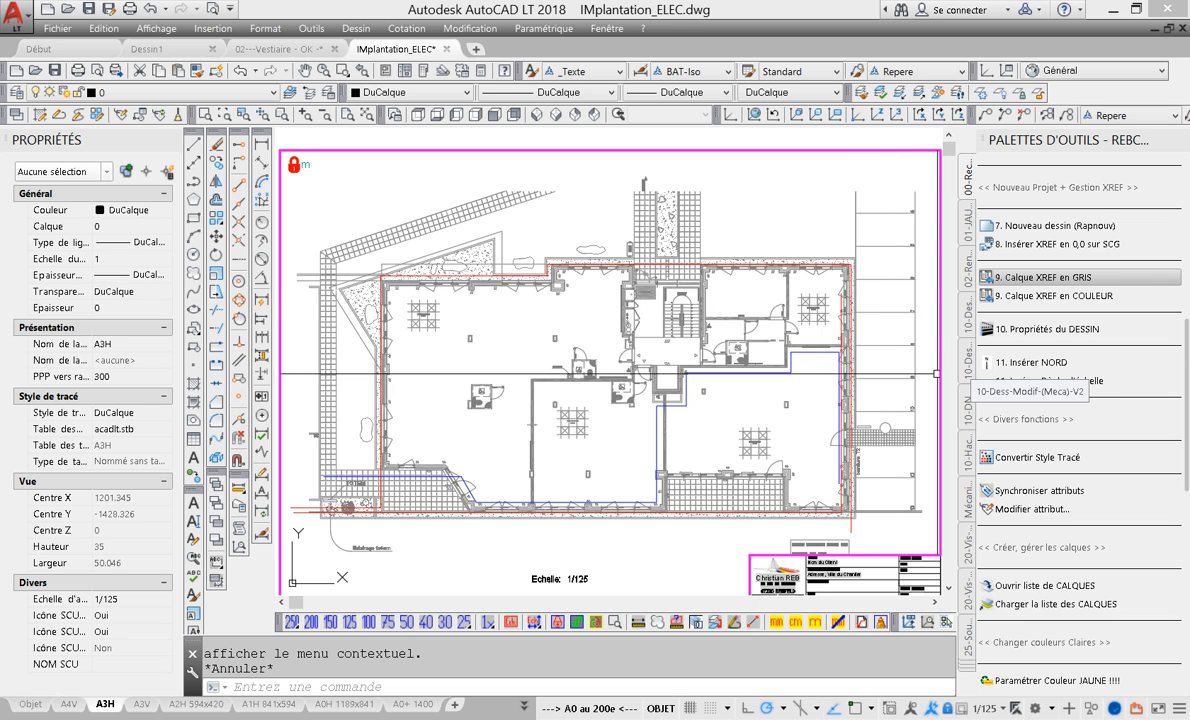
Display the external reference's layers in colour, switch them back to grey, and return them to colour.
{"action": "left_click", "coordinate": [1000, 296]}
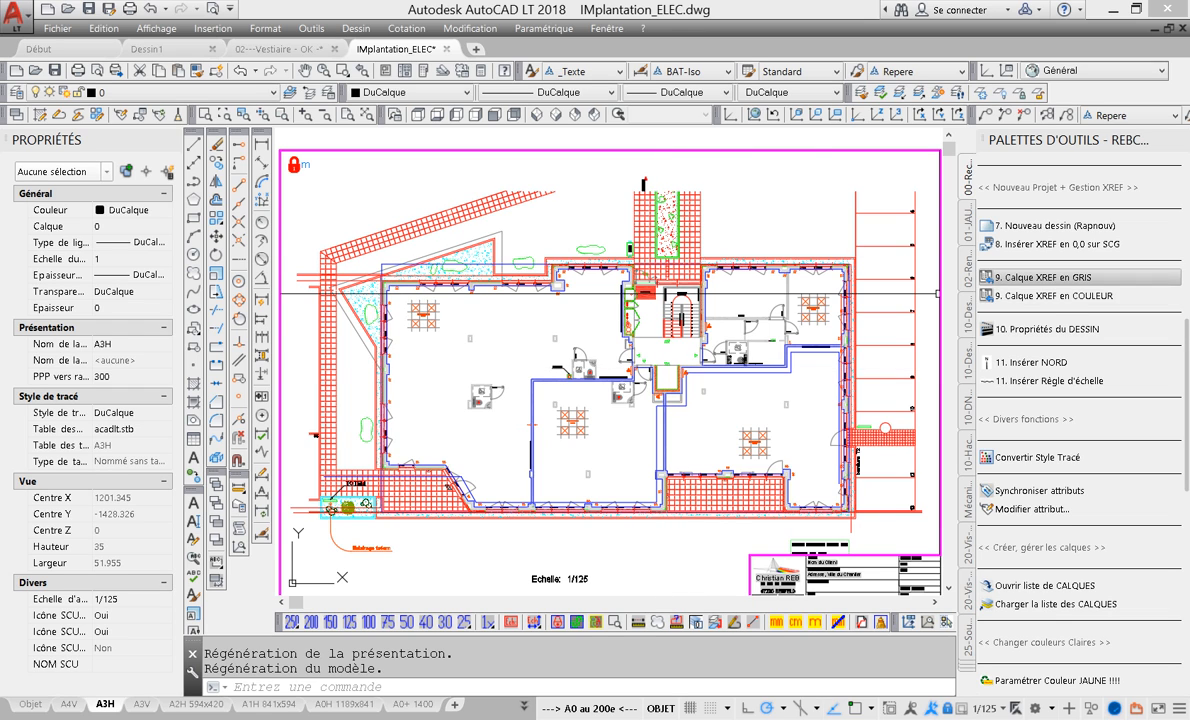
{"action": "left_click", "coordinate": [1030, 277]}
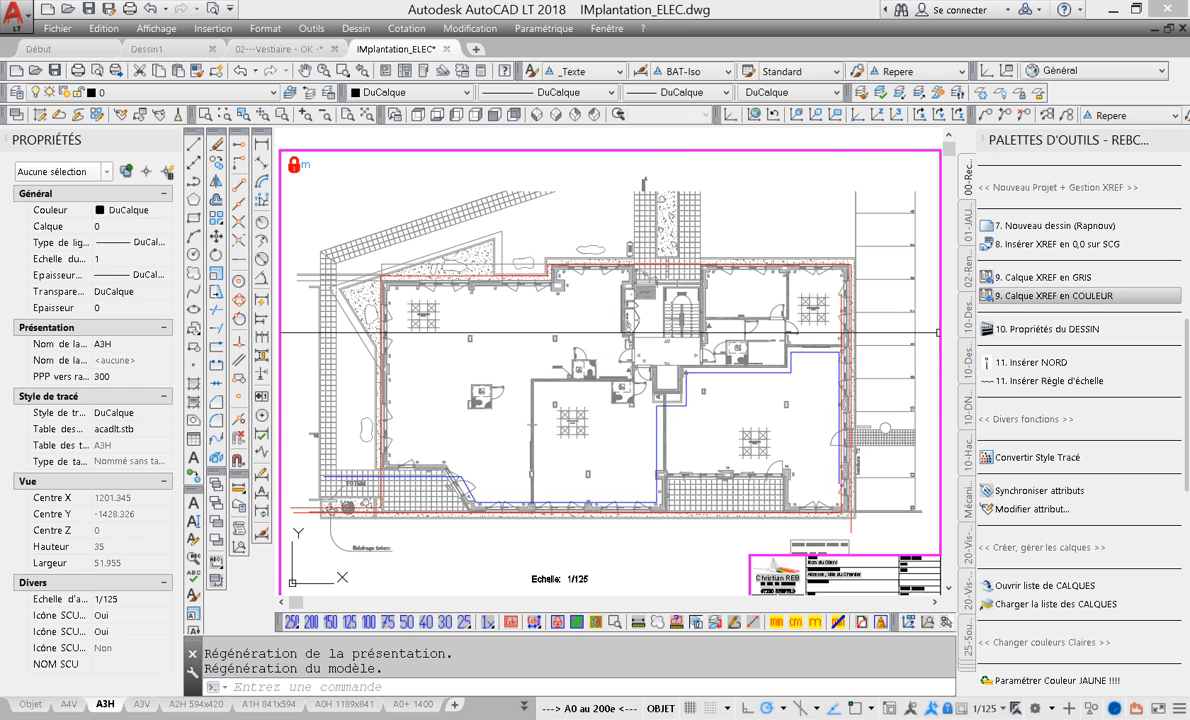
{"action": "left_click", "coordinate": [1030, 296]}
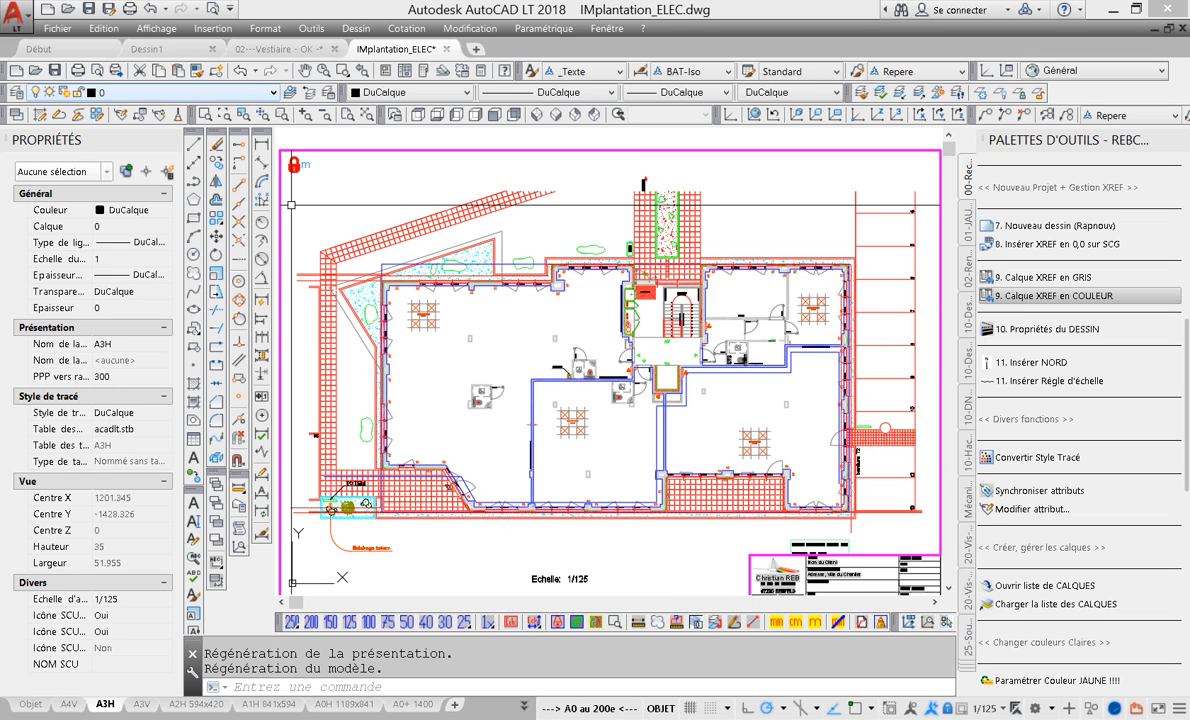
List only the external reference's layers in the layer properties manager by turning off the inverted Xref filter, and enlarge the list.
{"action": "left_click", "coordinate": [16, 92]}
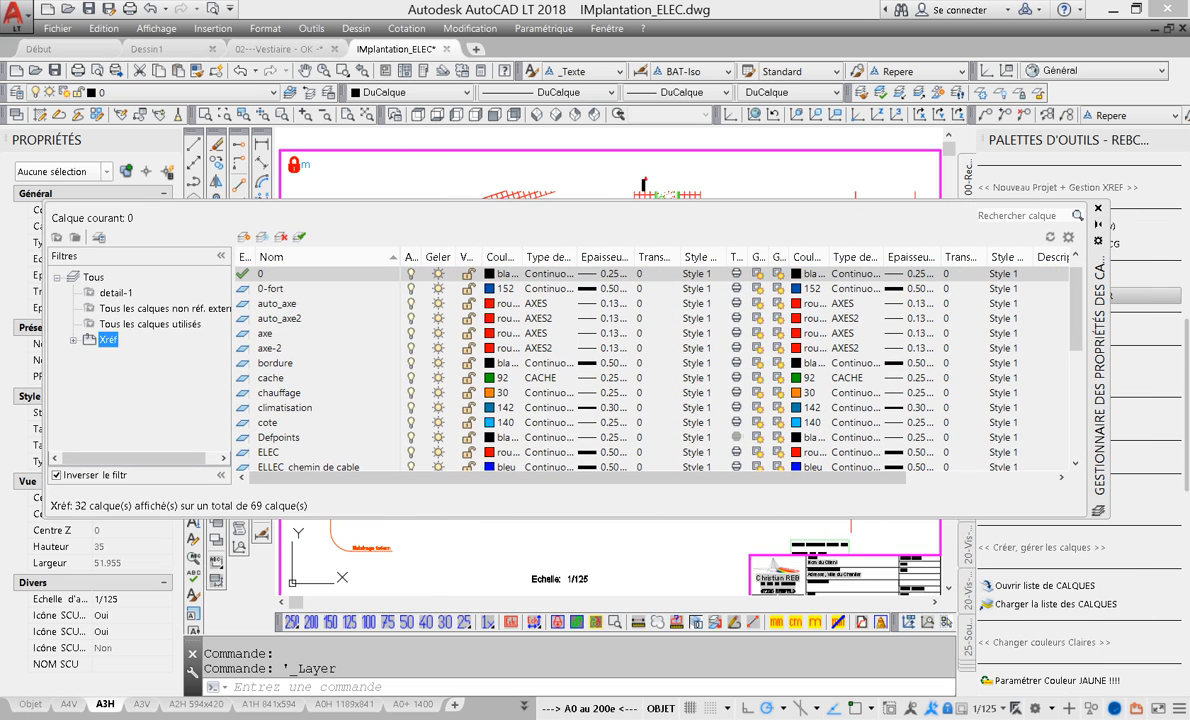
{"action": "left_click", "coordinate": [73, 340]}
{"action": "left_click", "coordinate": [57, 475]}
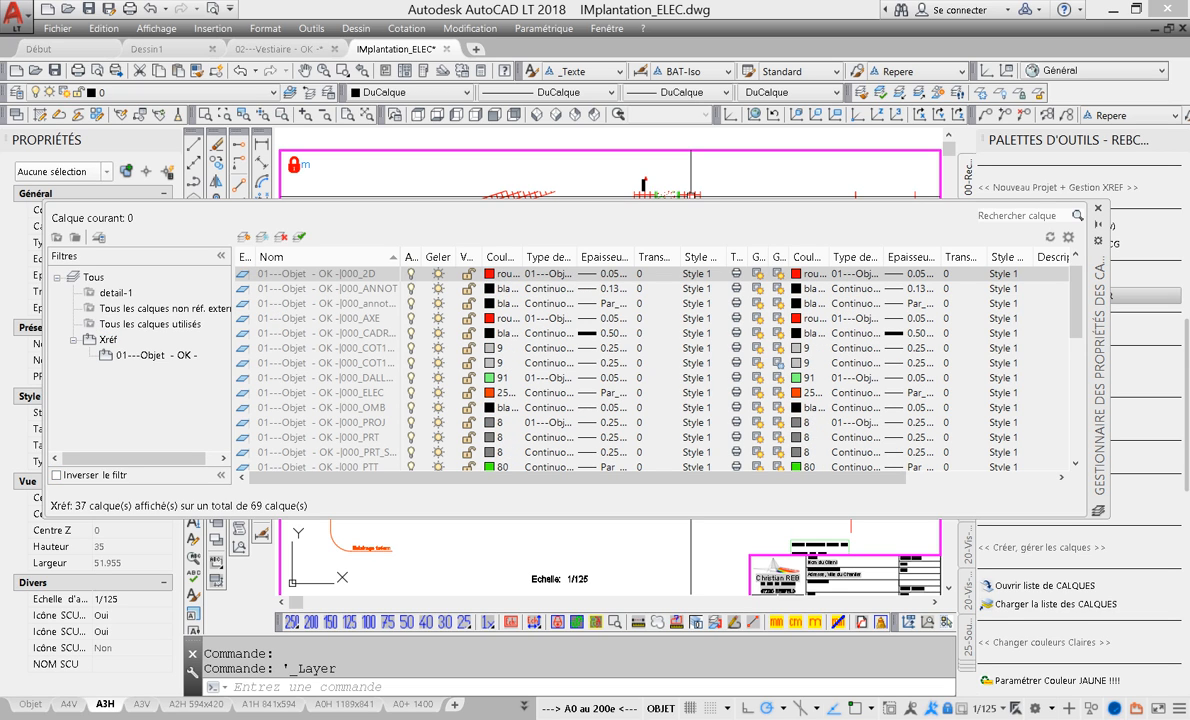
{"action": "left_click_drag", "start_coordinate": [690, 518], "coordinate": [690, 665]}
{"action": "scroll", "coordinate": [640, 450], "scroll_direction": "down", "scroll_amount": 3}
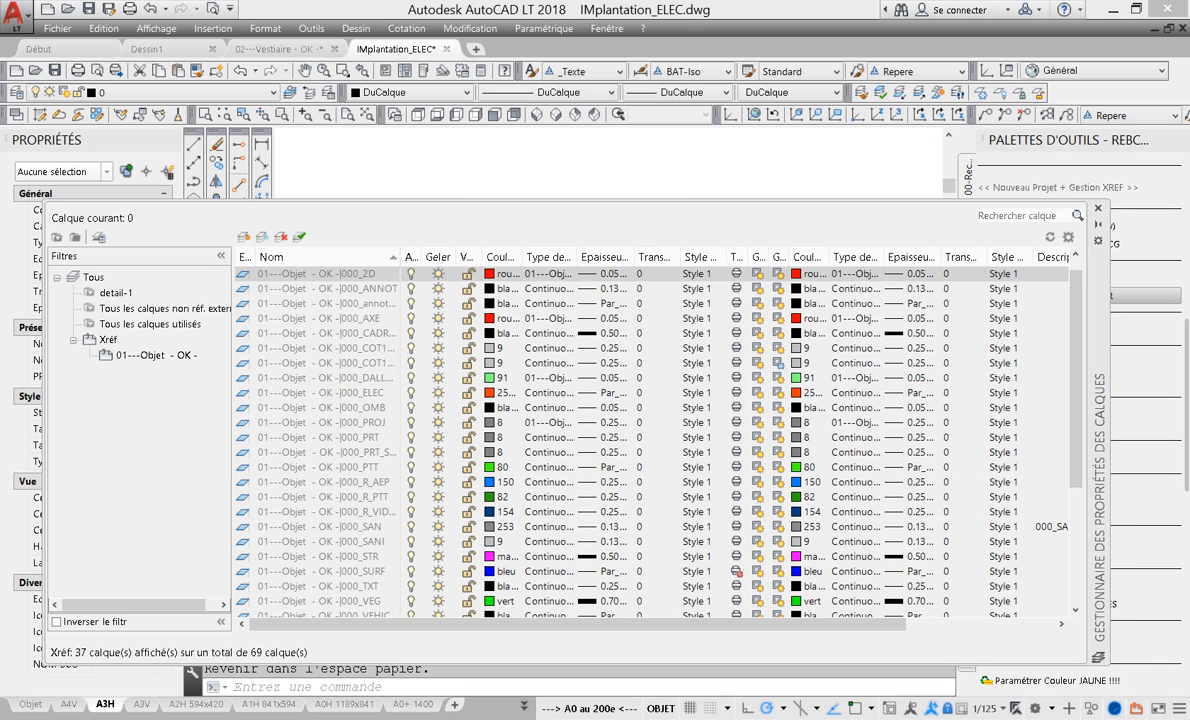
{"action": "scroll", "coordinate": [650, 440], "scroll_direction": "down", "scroll_amount": 5}
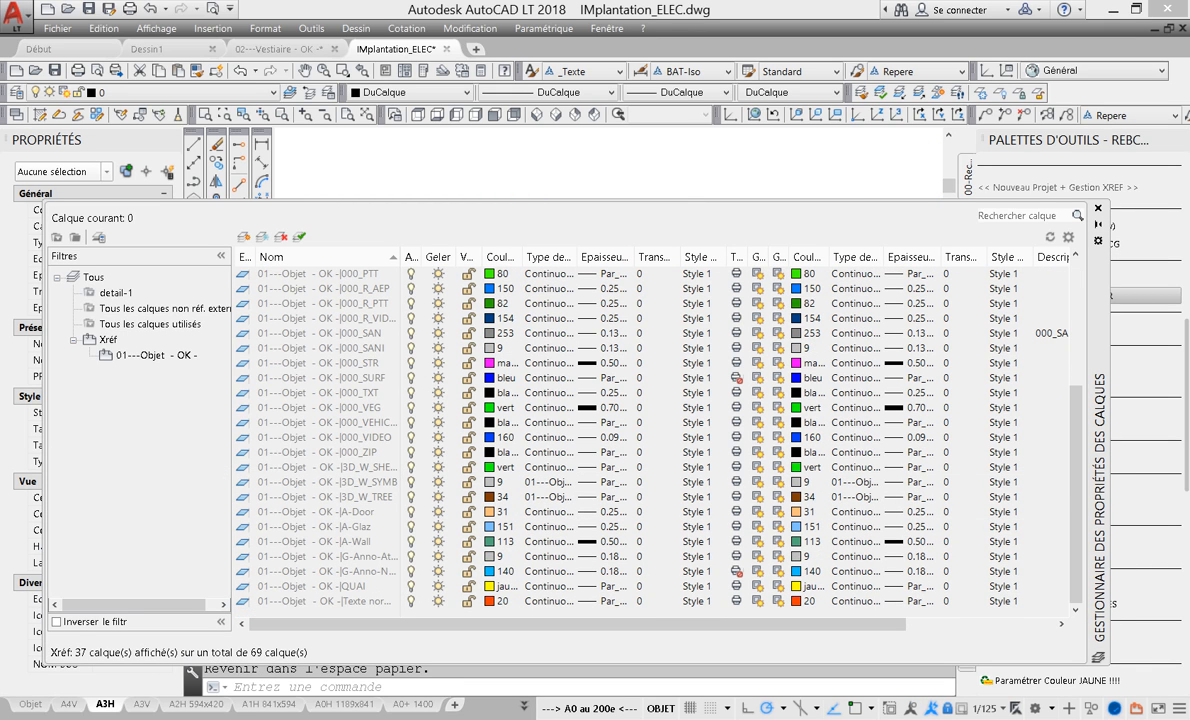
Try assigning colour 8 to all of the external reference's layers at once and close the layer properties manager.
{"action": "left_click", "coordinate": [325, 601], "text": "shift"}
{"action": "left_click", "coordinate": [490, 527]}
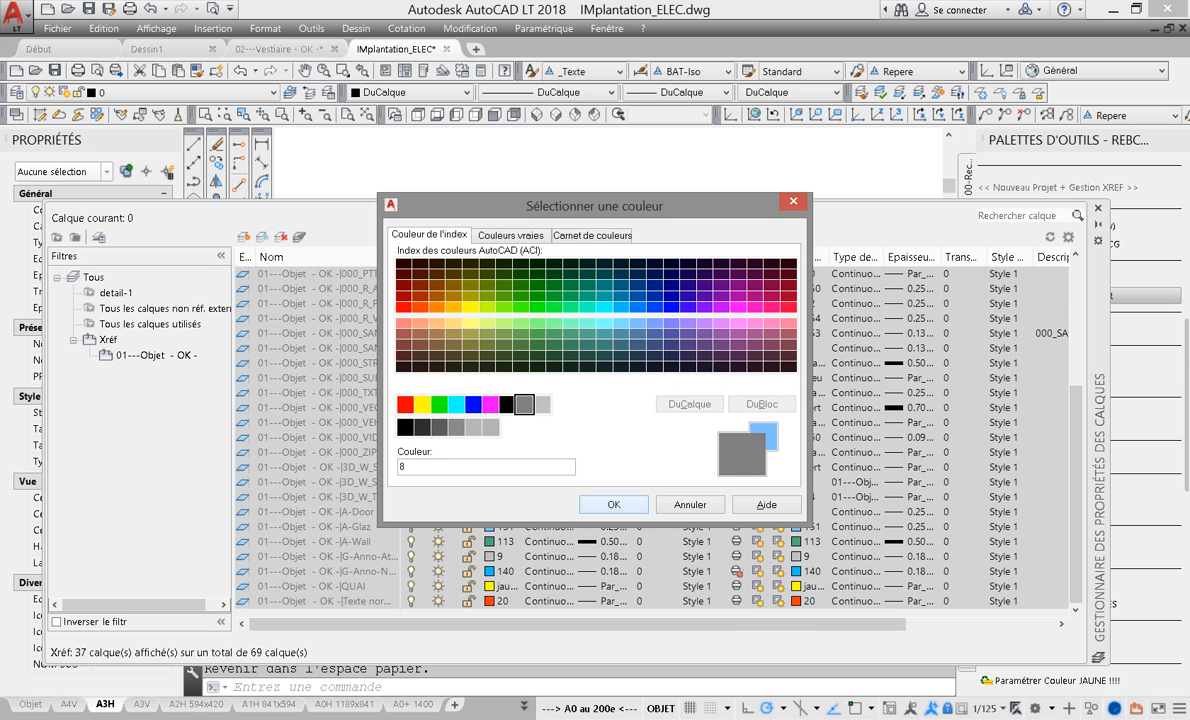
{"action": "key", "text": "Return"}
{"action": "left_click", "coordinate": [1098, 208]}
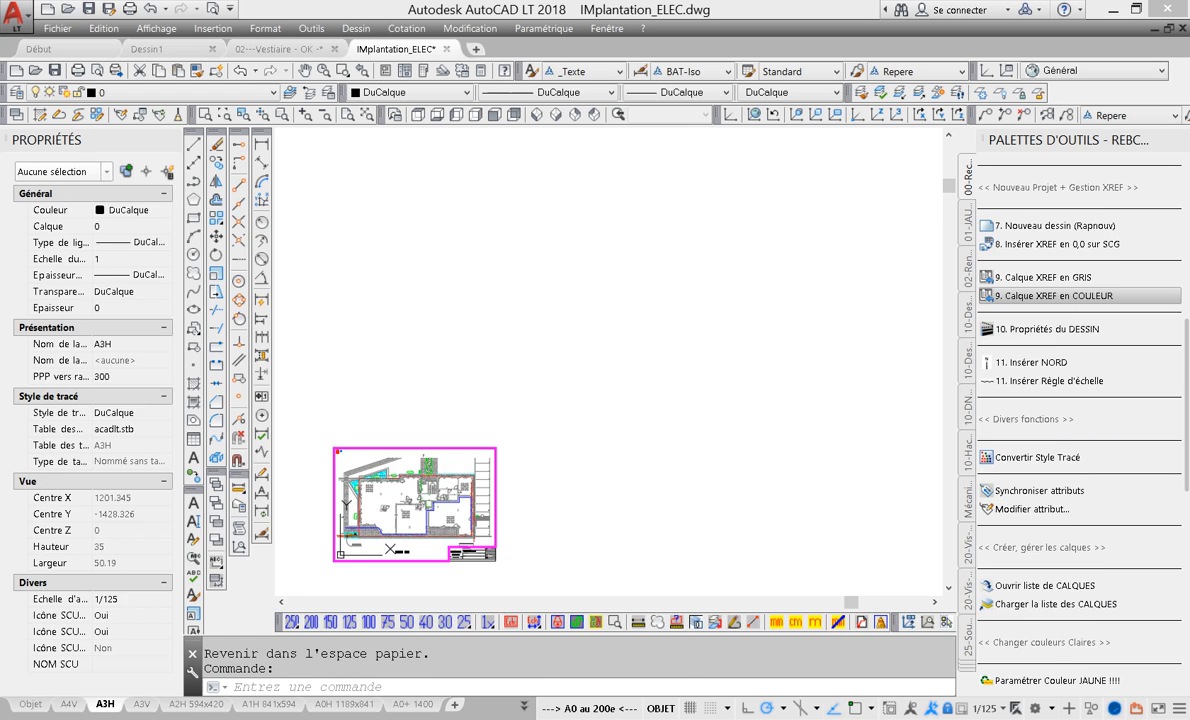
Examine the recoloured plan in the layout, up close around the staircase and across the whole sheet.
{"action": "middle_click_drag", "start_coordinate": [438, 499], "coordinate": [699, 393]}
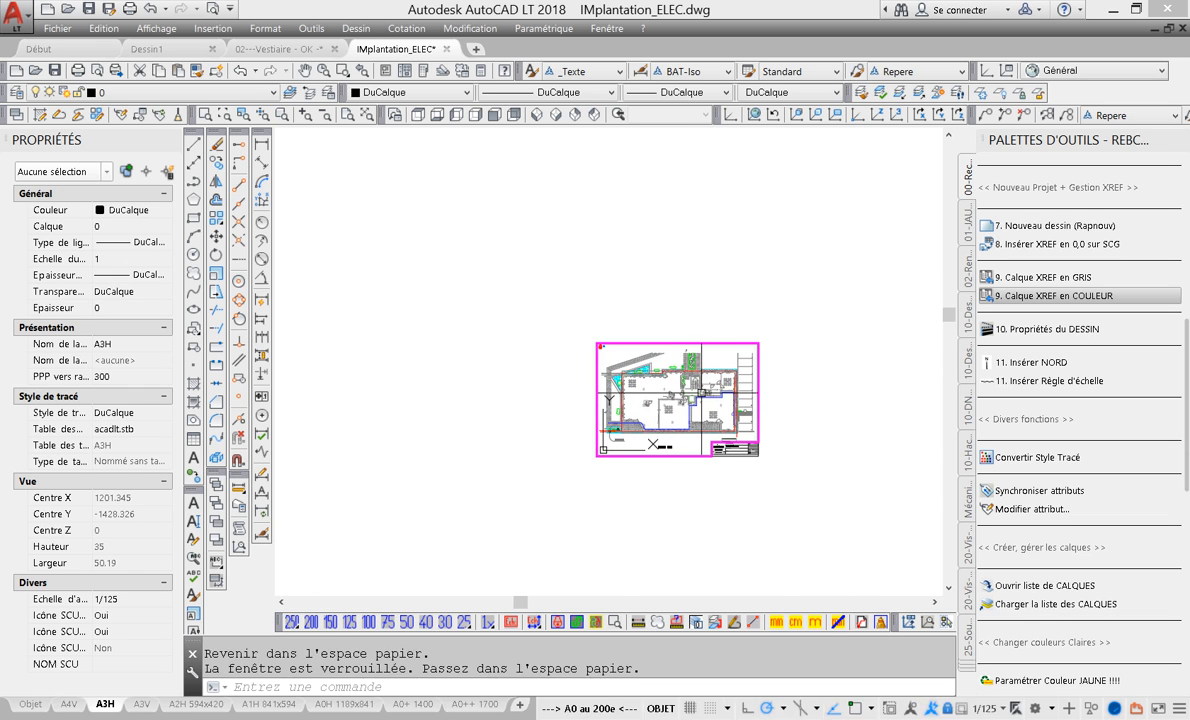
{"action": "middle_click", "coordinate": [699, 393]}
{"action": "middle_click", "coordinate": [699, 393]}
{"action": "scroll", "coordinate": [635, 314], "scroll_direction": "up", "scroll_amount": 6}
{"action": "middle_click_drag", "start_coordinate": [635, 314], "coordinate": [600, 406]}
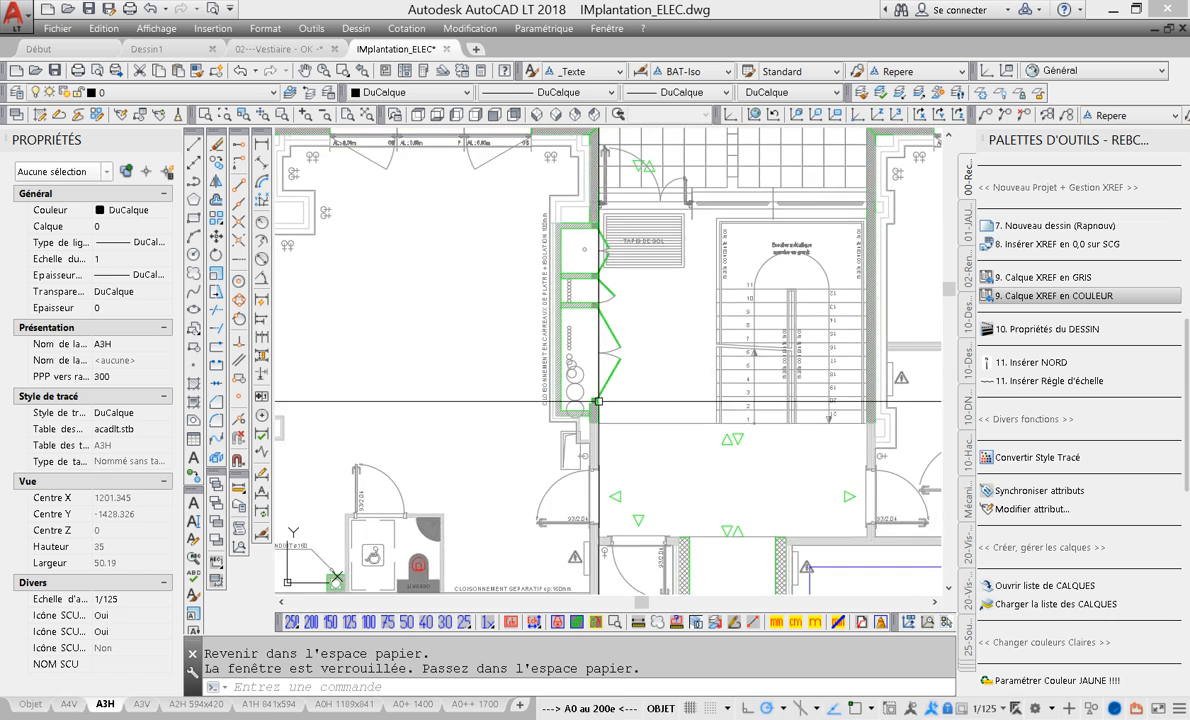
{"action": "scroll", "coordinate": [601, 408], "scroll_direction": "down", "scroll_amount": 6}
{"action": "scroll", "coordinate": [601, 408], "scroll_direction": "down", "scroll_amount": 2}
{"action": "middle_click", "coordinate": [601, 408]}
{"action": "middle_click", "coordinate": [601, 408]}
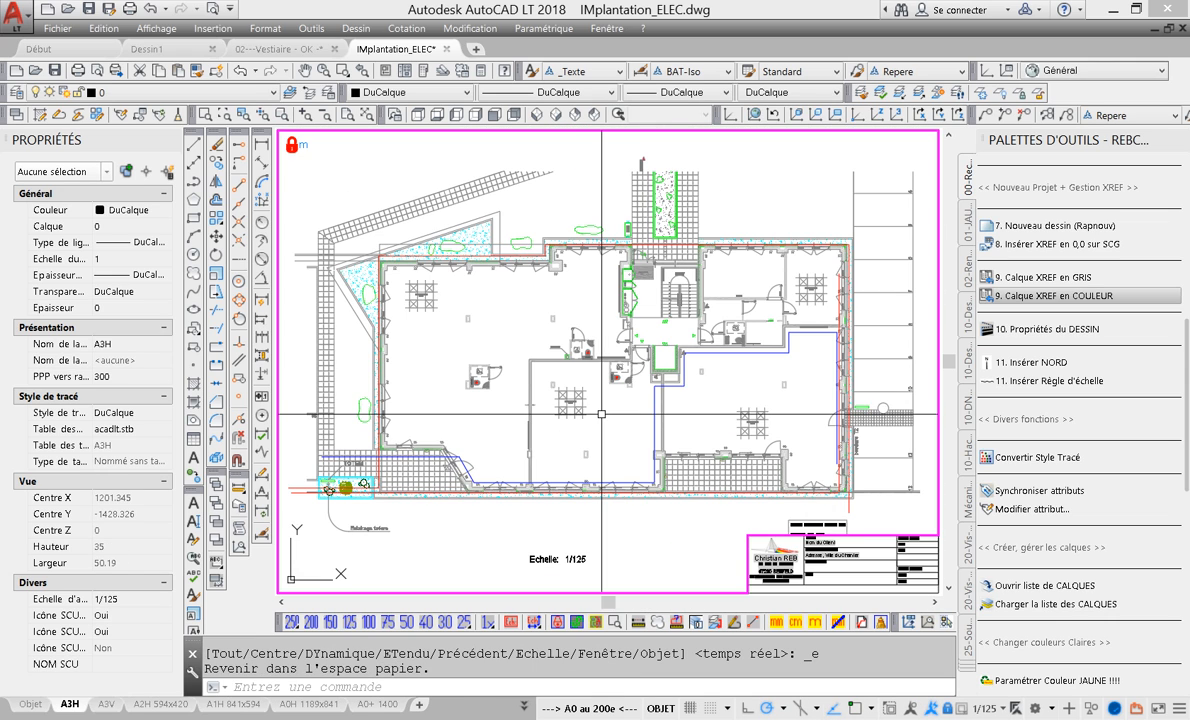
{"action": "scroll", "coordinate": [601, 400], "scroll_direction": "up", "scroll_amount": 3}
Undo the manual colour 8 change and grey the external reference's layers with the XREF grey layer tool.
{"action": "key", "text": "ctrl+z"}
{"action": "key", "text": "ctrl+z"}
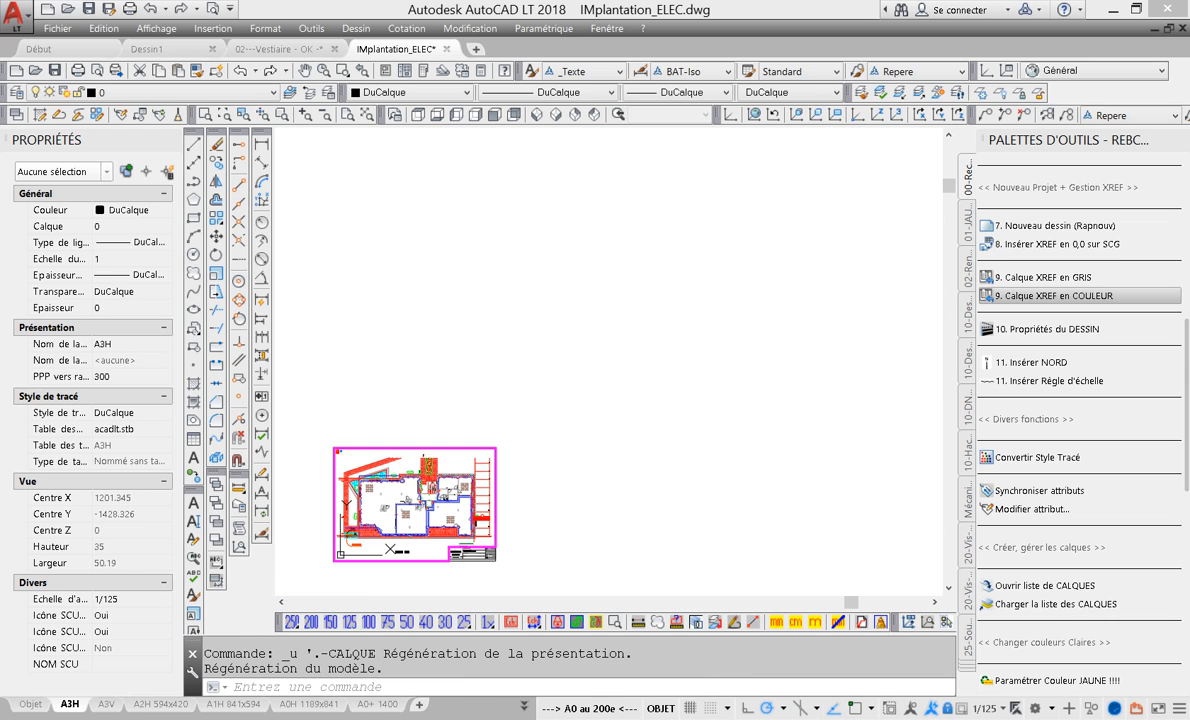
{"action": "middle_click", "coordinate": [550, 446]}
{"action": "middle_click", "coordinate": [643, 380]}
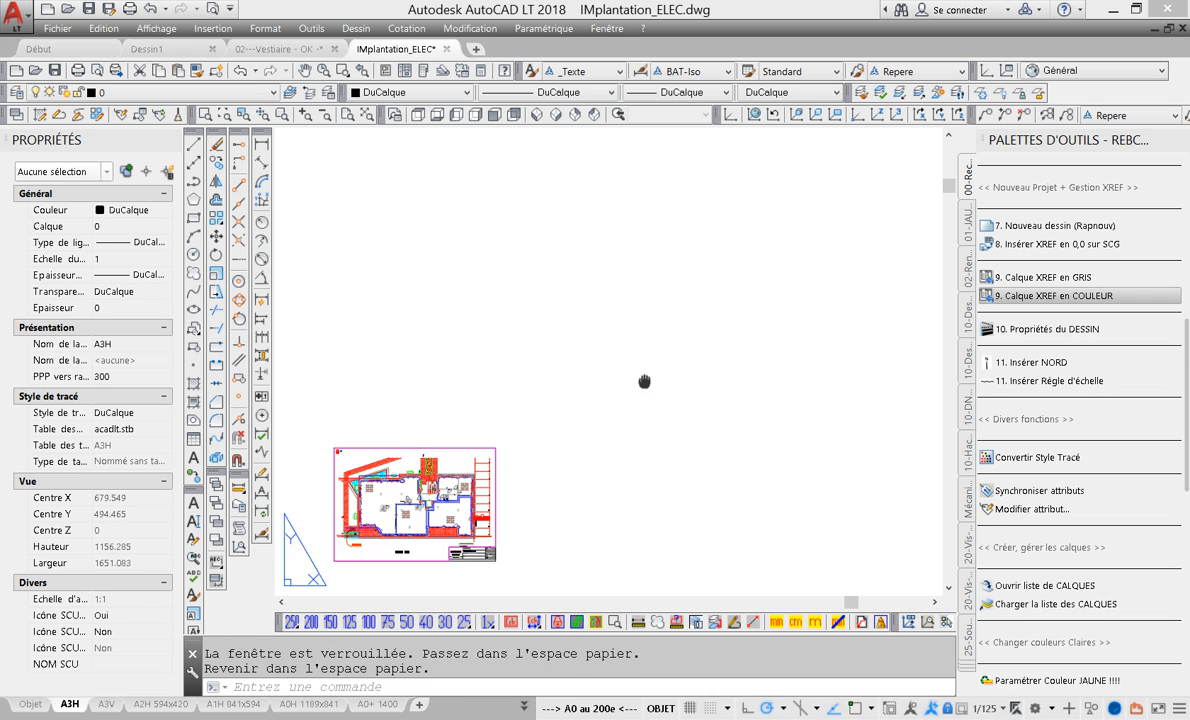
{"action": "middle_click", "coordinate": [643, 380]}
{"action": "middle_click", "coordinate": [643, 380]}
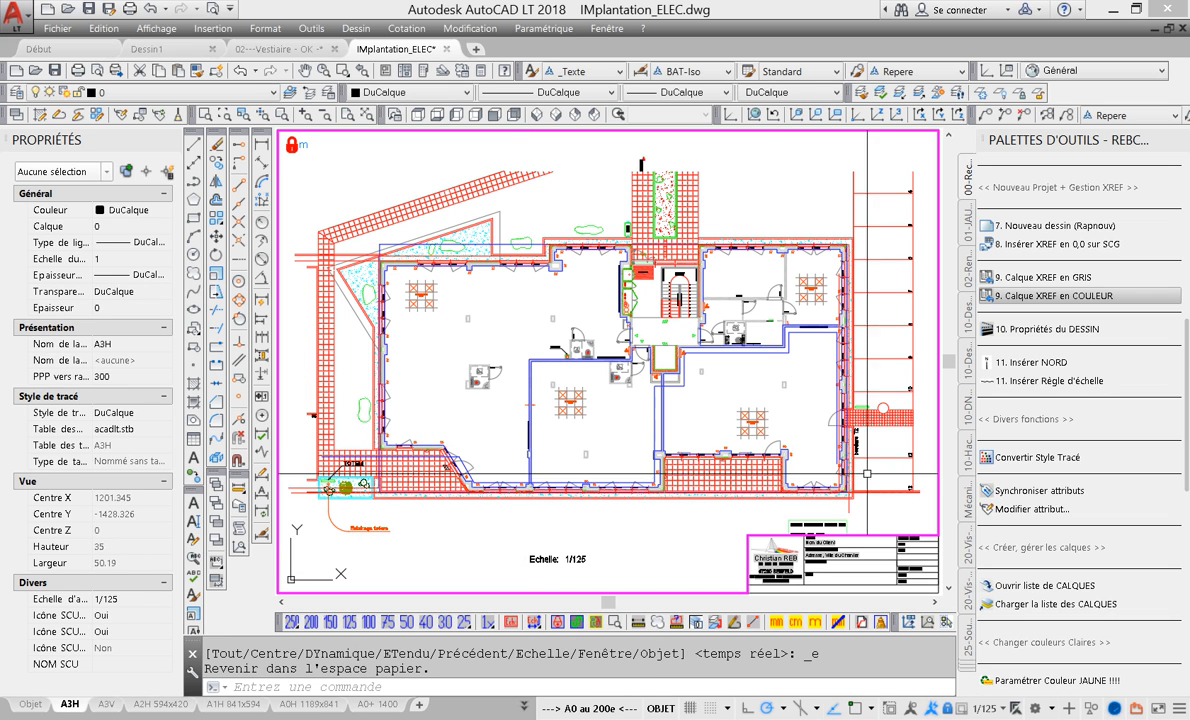
{"action": "left_click", "coordinate": [1000, 277]}
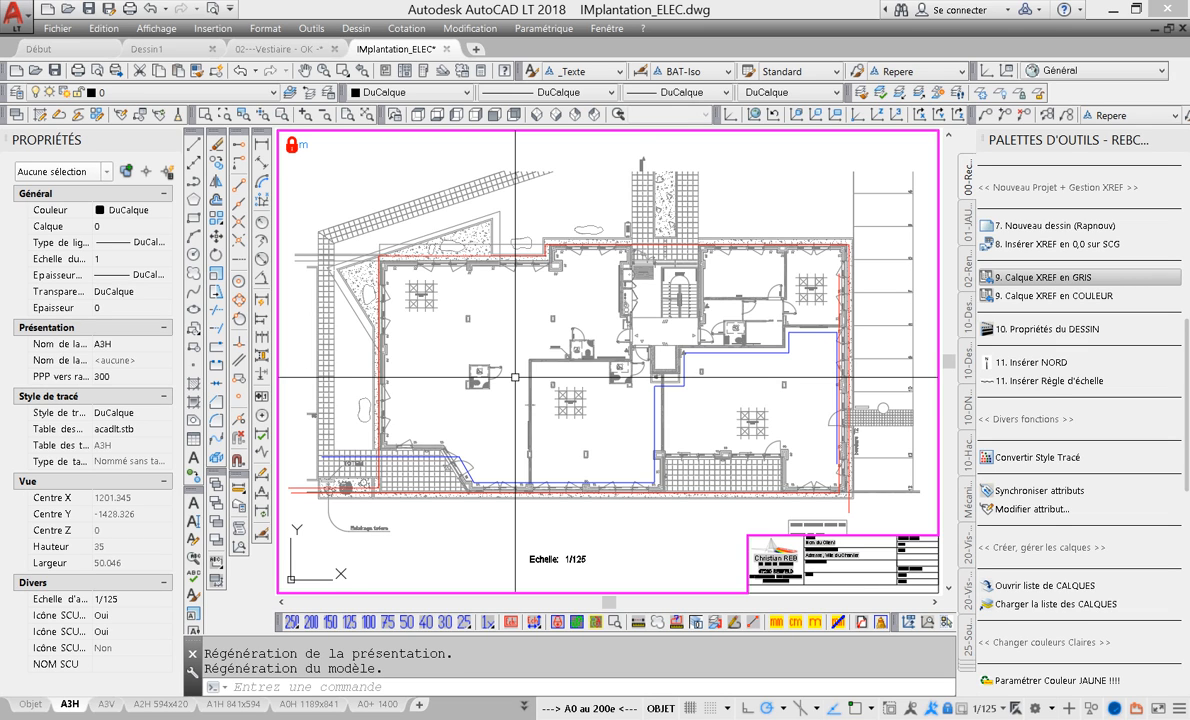
Examine the company contact details in the A3H layout's title block up close.
{"action": "middle_click_drag", "start_coordinate": [787, 564], "coordinate": [634, 362]}
{"action": "scroll", "coordinate": [634, 362], "scroll_direction": "up", "scroll_amount": 4}
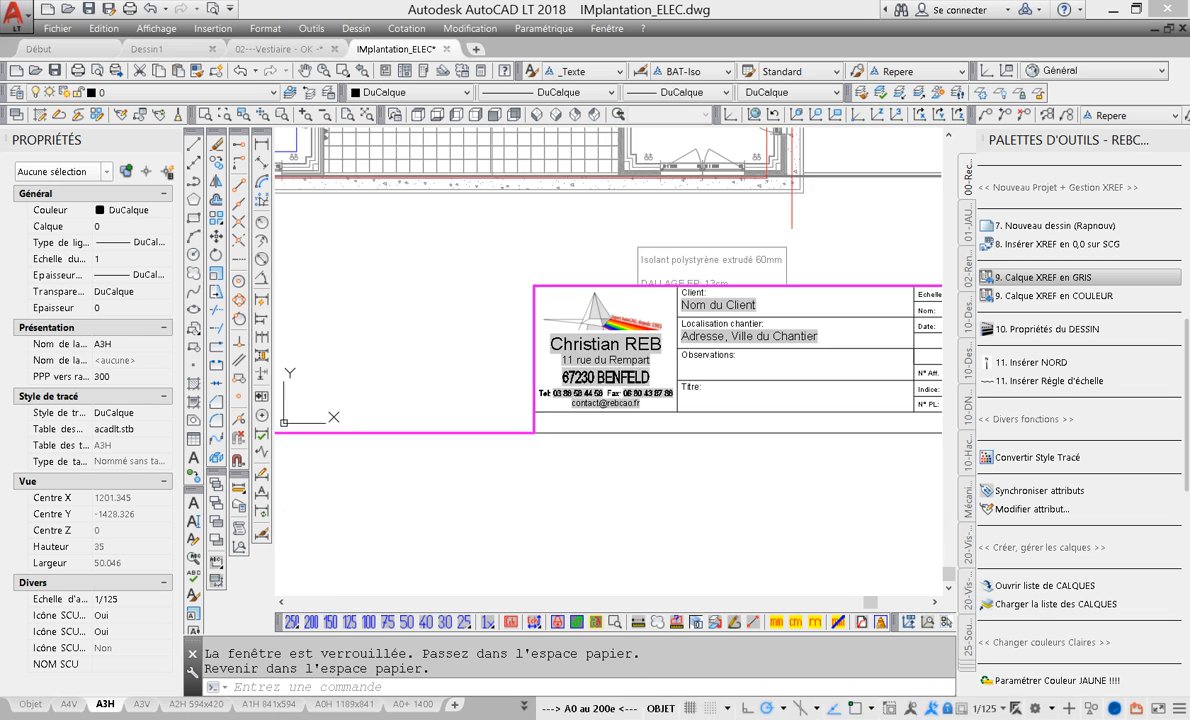
{"action": "scroll", "coordinate": [608, 405], "scroll_direction": "up", "scroll_amount": 6}
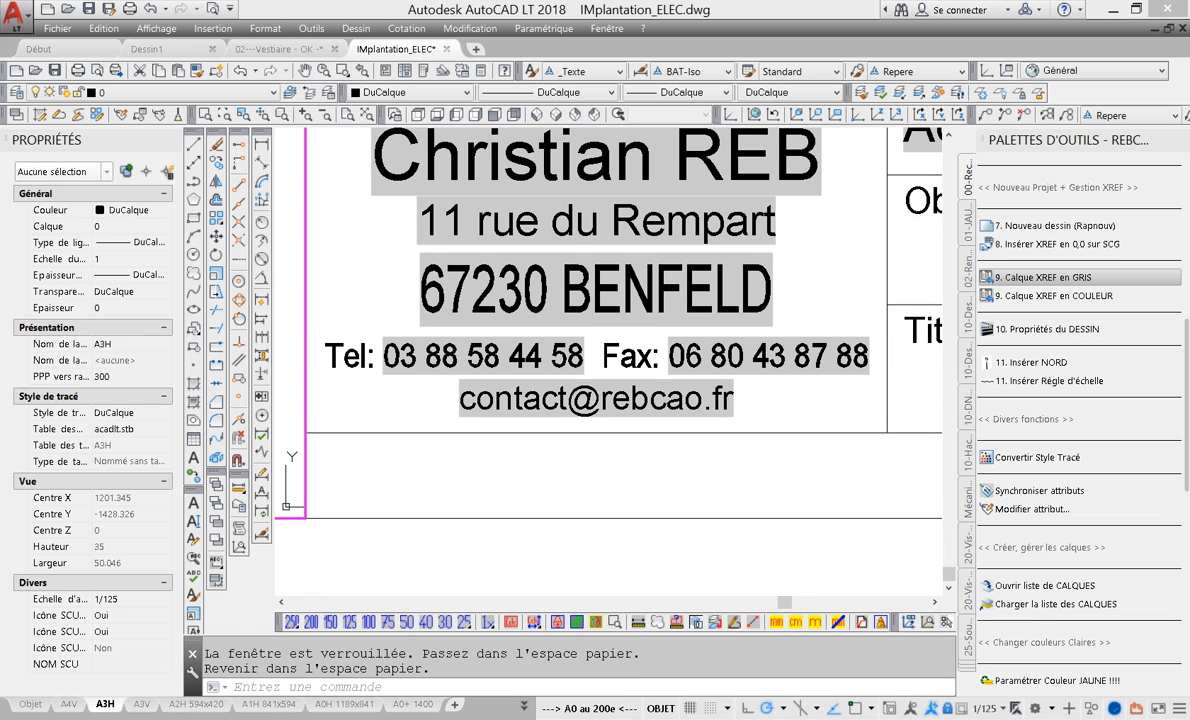
{"action": "middle_click_drag", "start_coordinate": [608, 400], "coordinate": [623, 477]}
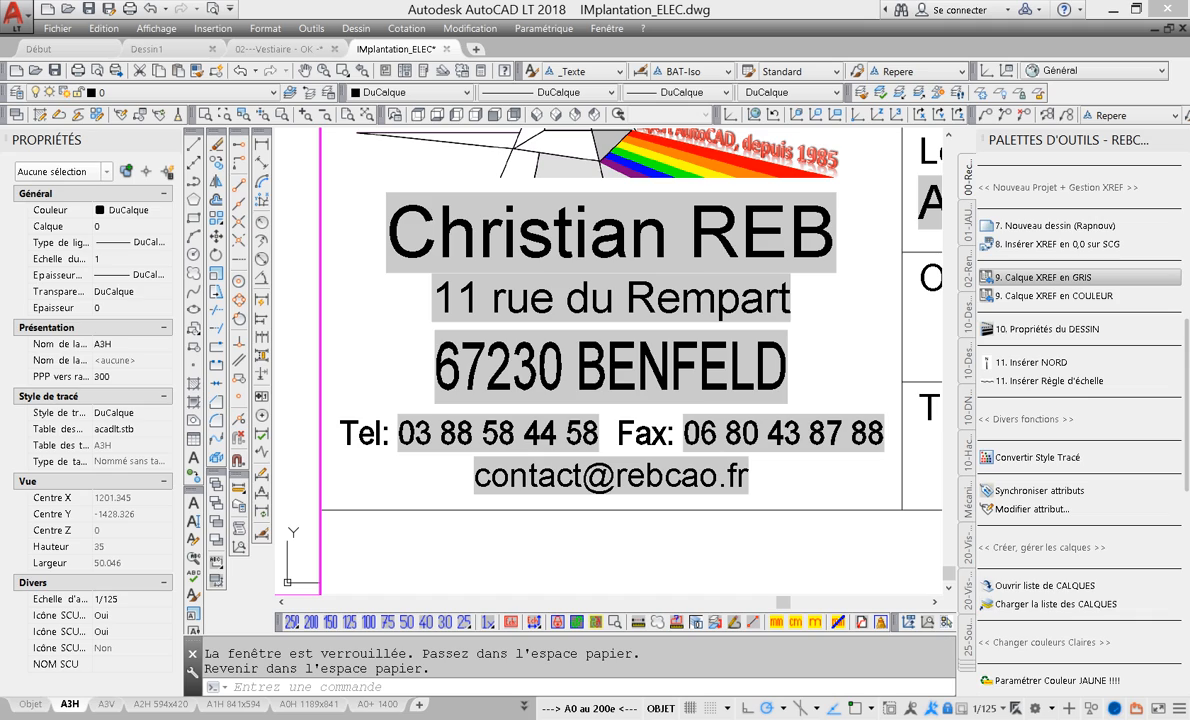